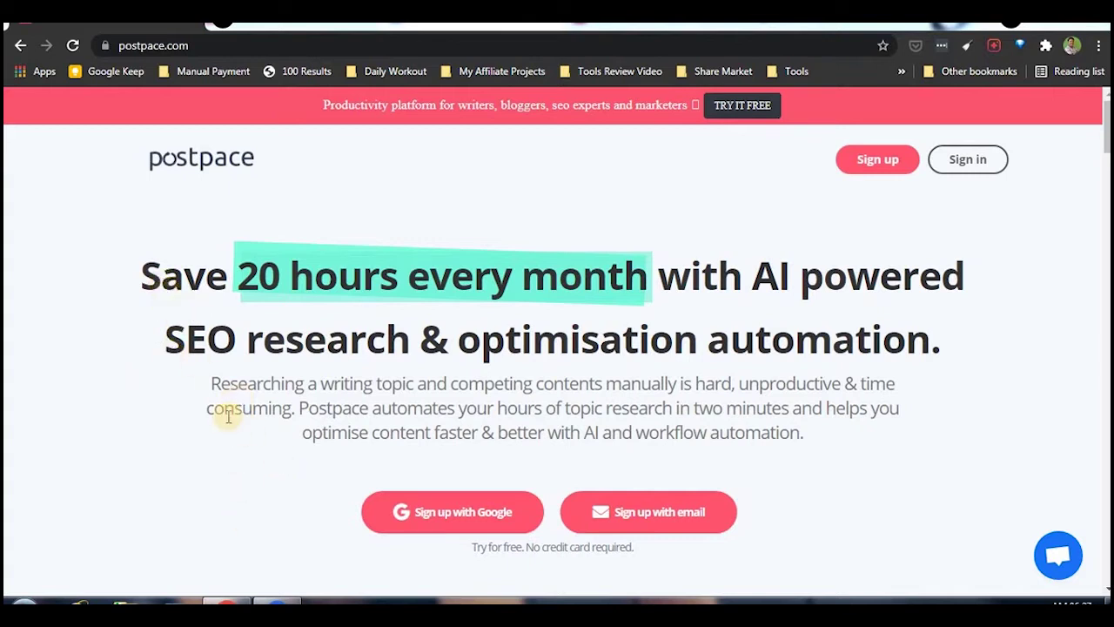
Examine the Postpace home page, covering the three-step workflow, platform features, target audiences and pricing plans.
scroll(228, 416, down, 5)
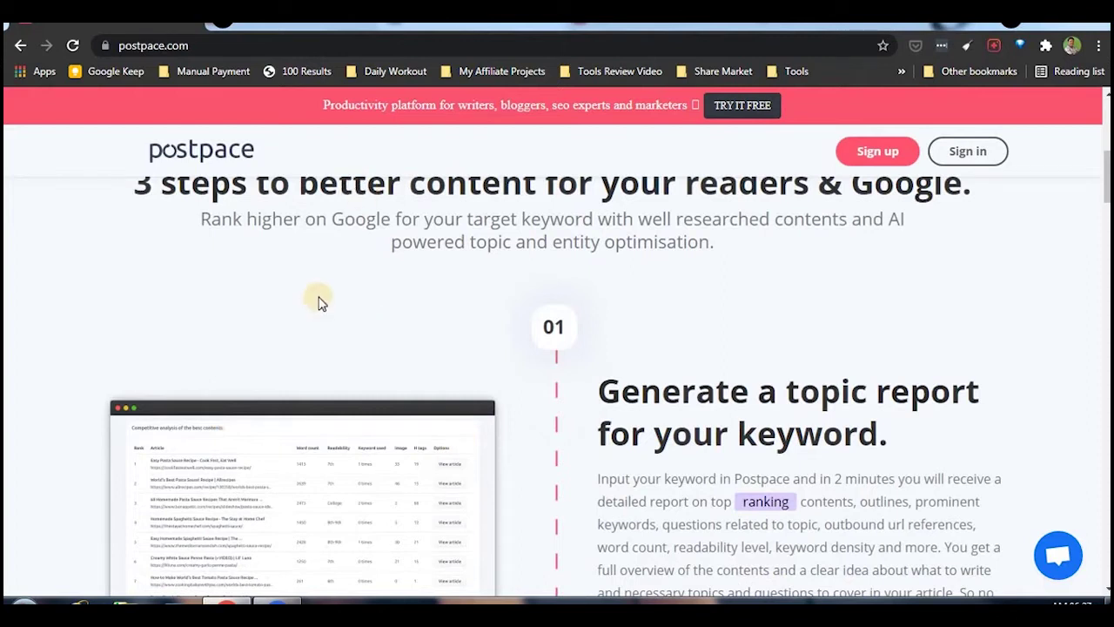
scroll(318, 300, down, 1)
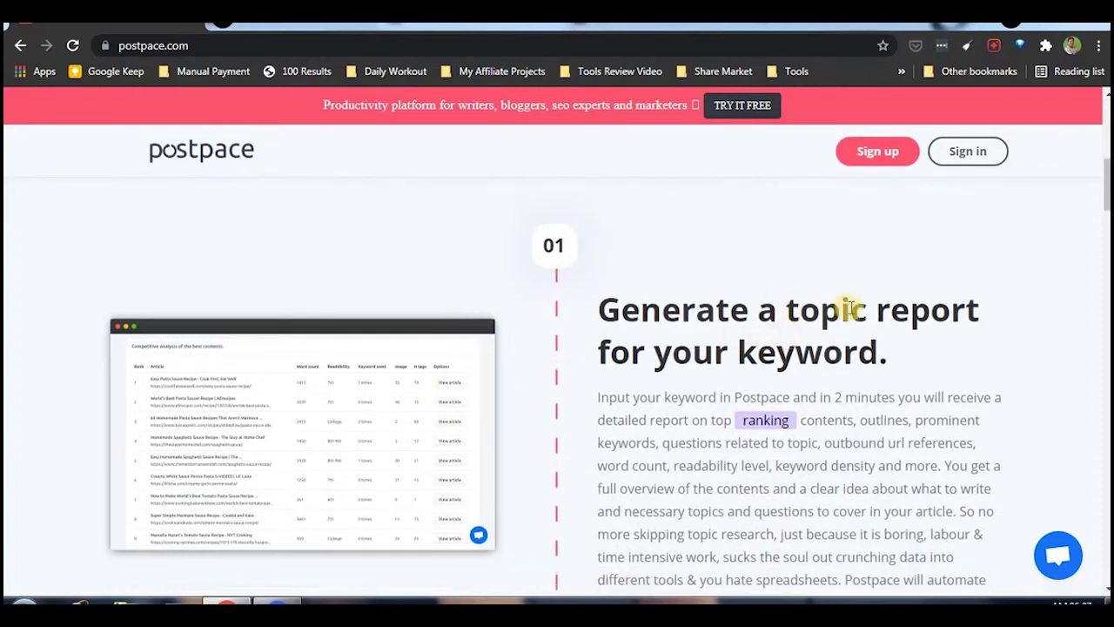
scroll(770, 368, down, 6)
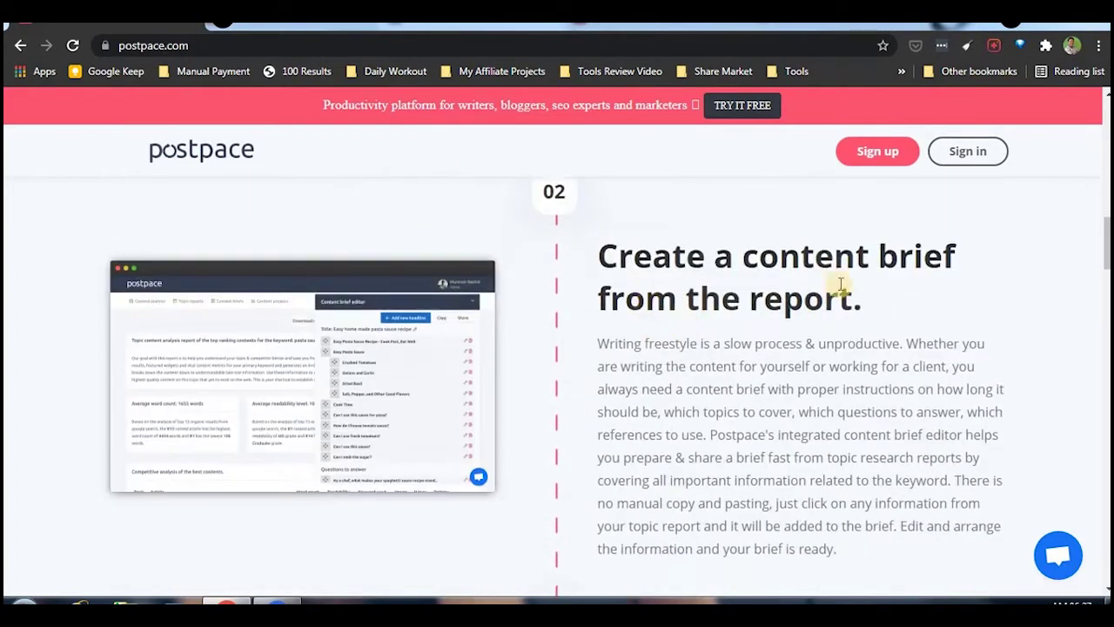
scroll(729, 361, down, 5)
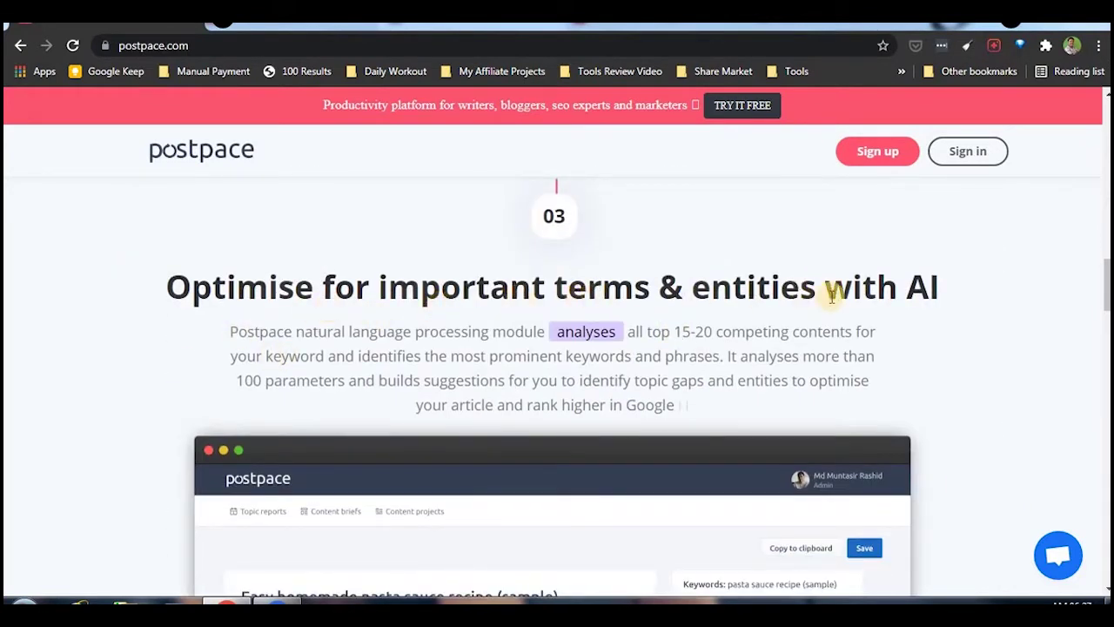
scroll(640, 382, down, 2)
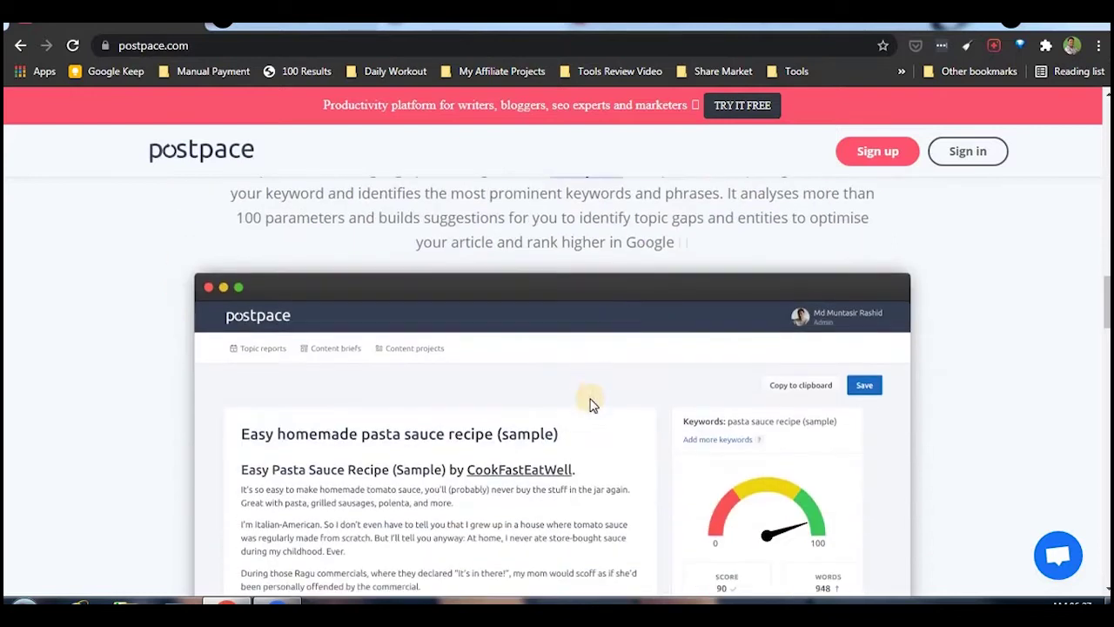
scroll(591, 399, down, 6)
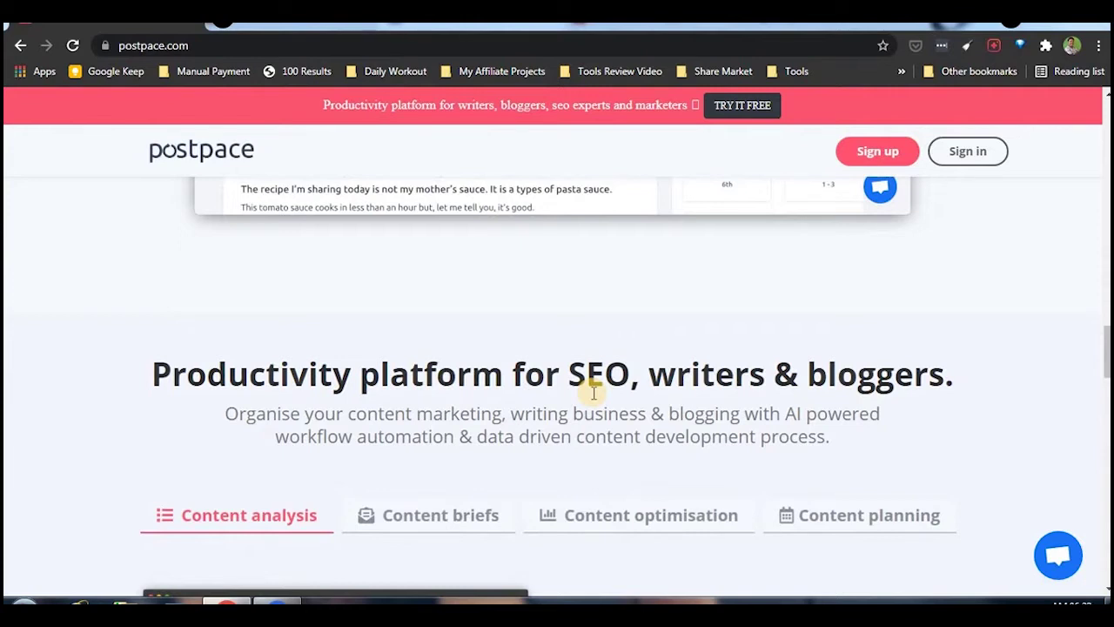
scroll(594, 394, down, 1)
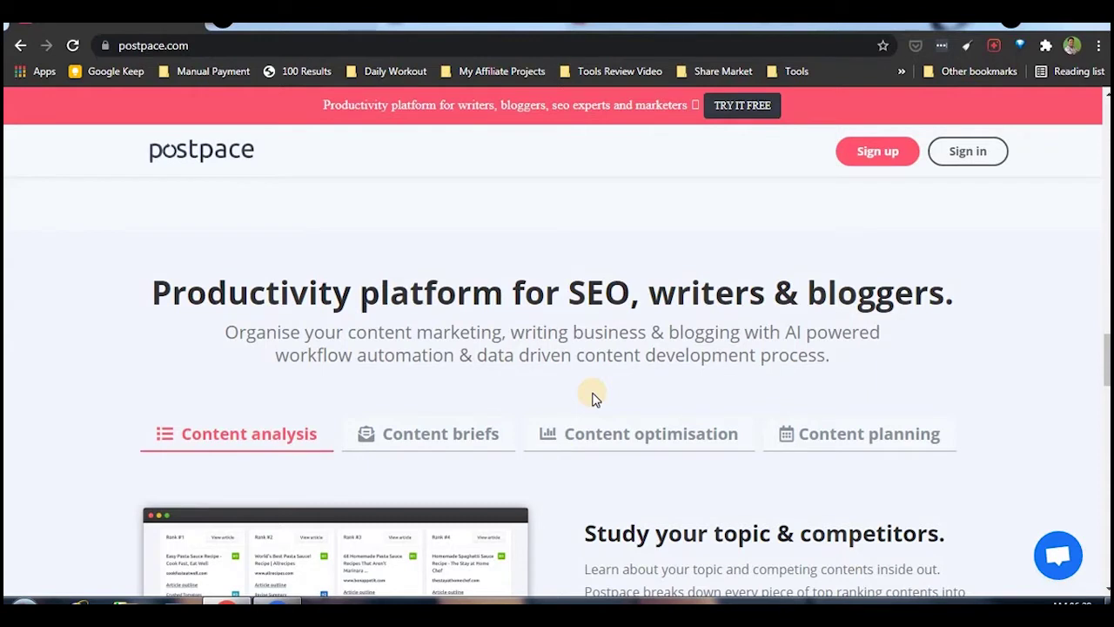
scroll(593, 396, down, 1)
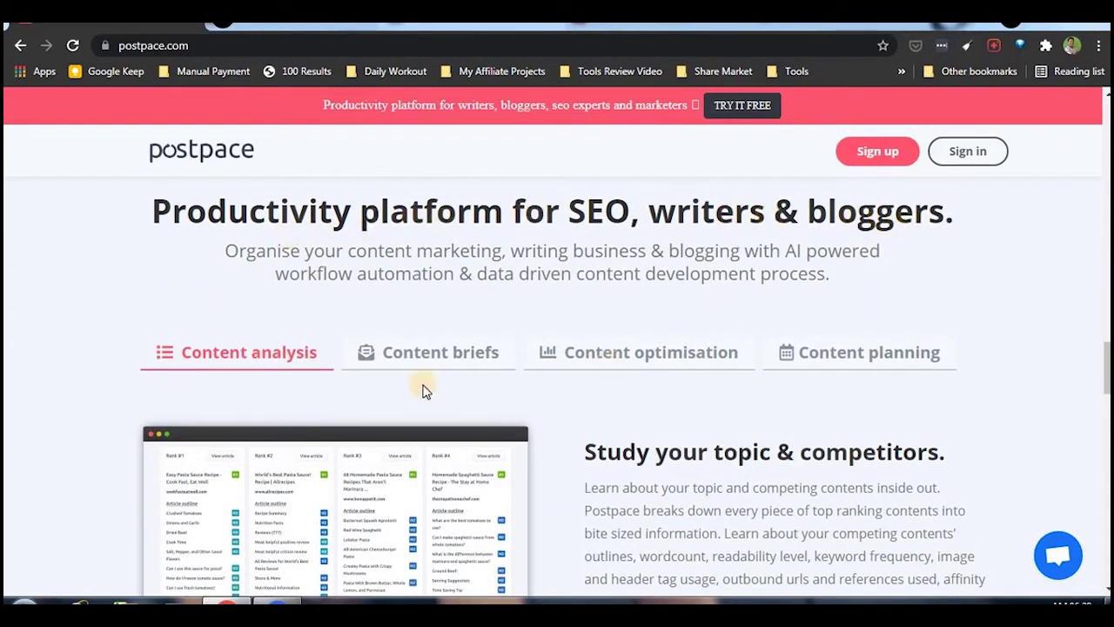
scroll(122, 227, down, 2)
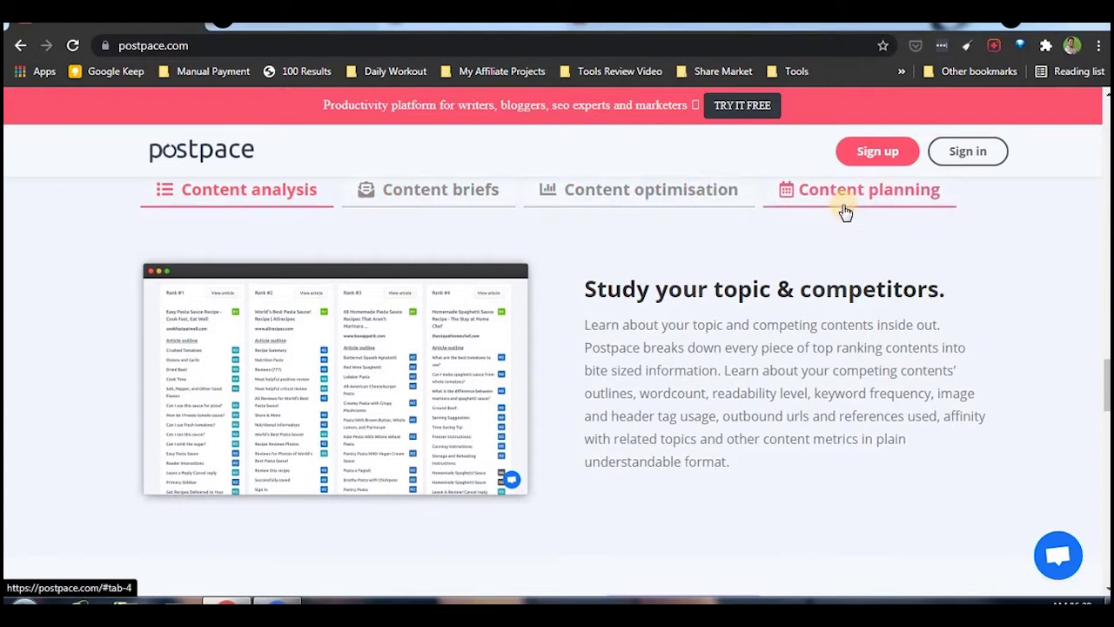
scroll(581, 331, down, 3)
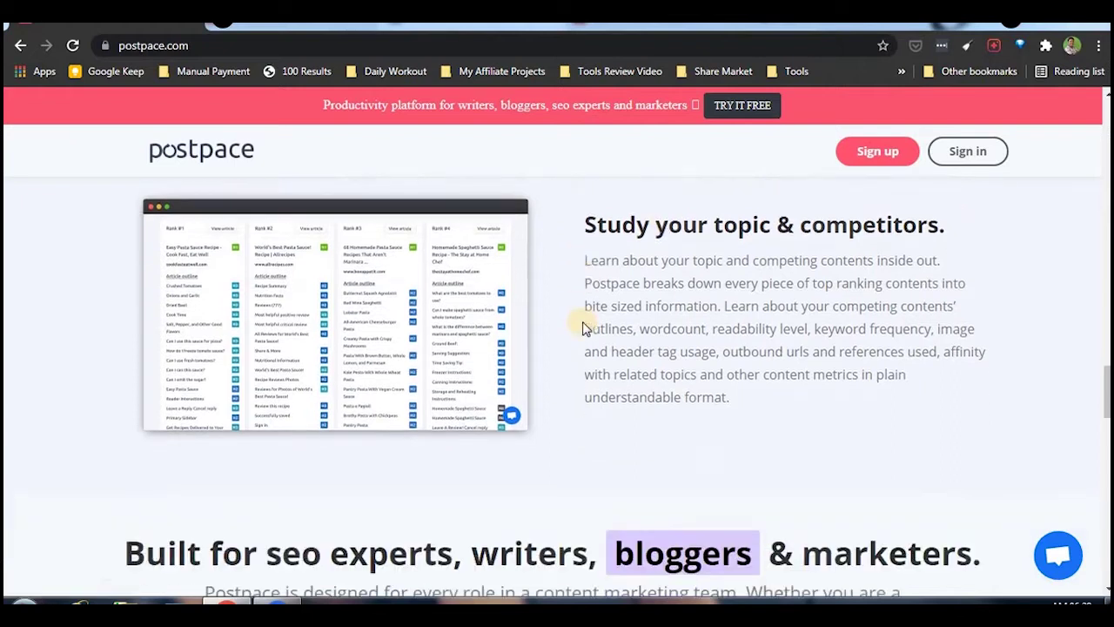
scroll(583, 329, down, 3)
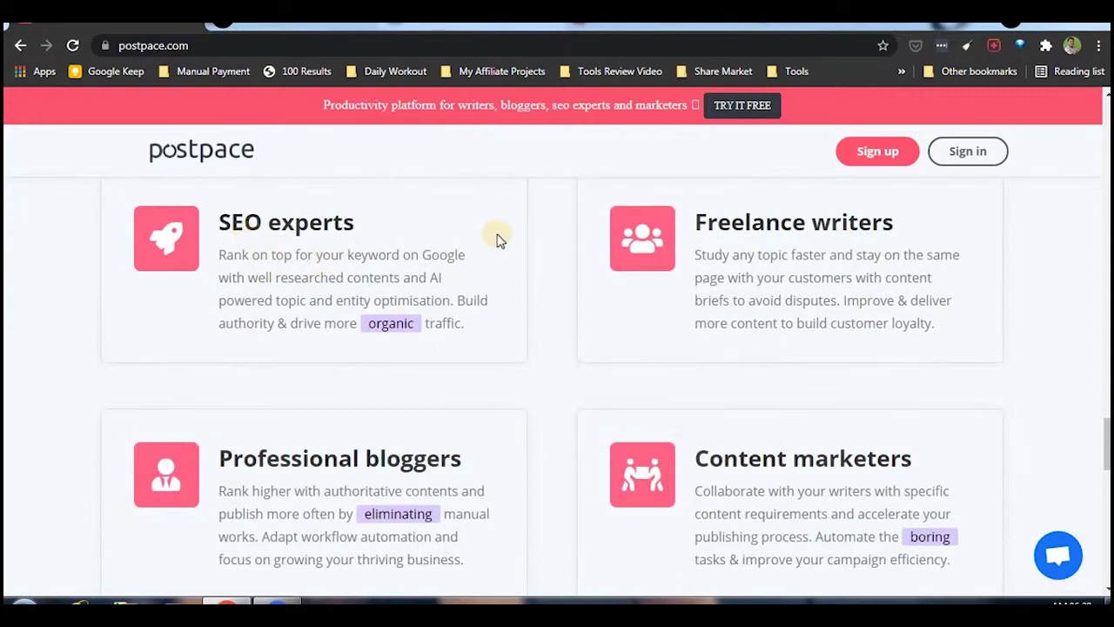
scroll(534, 370, down, 2)
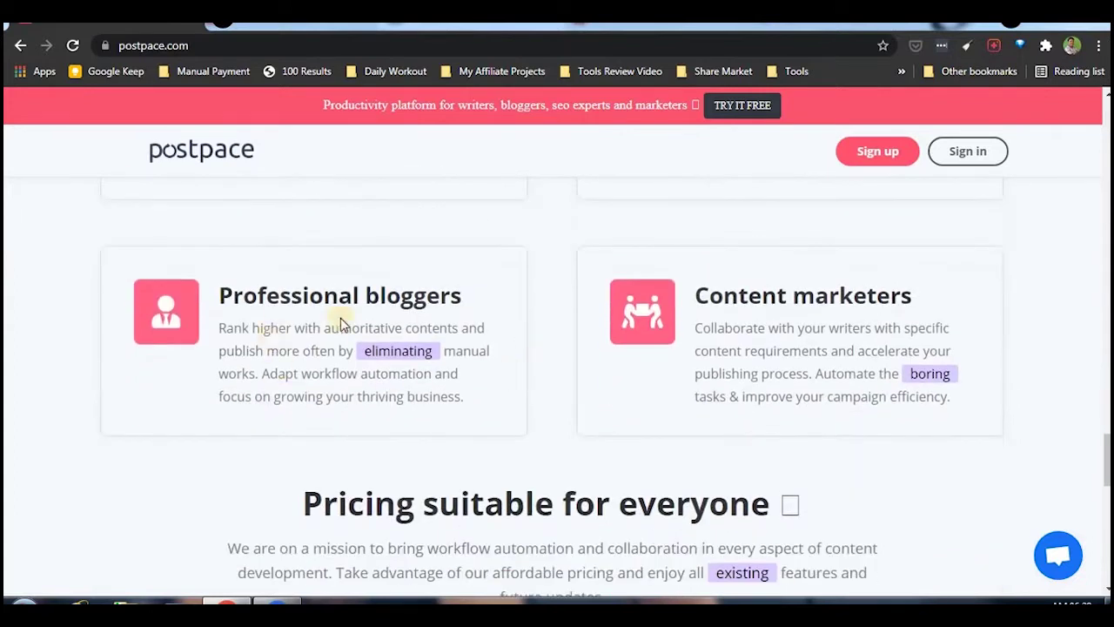
scroll(461, 420, down, 5)
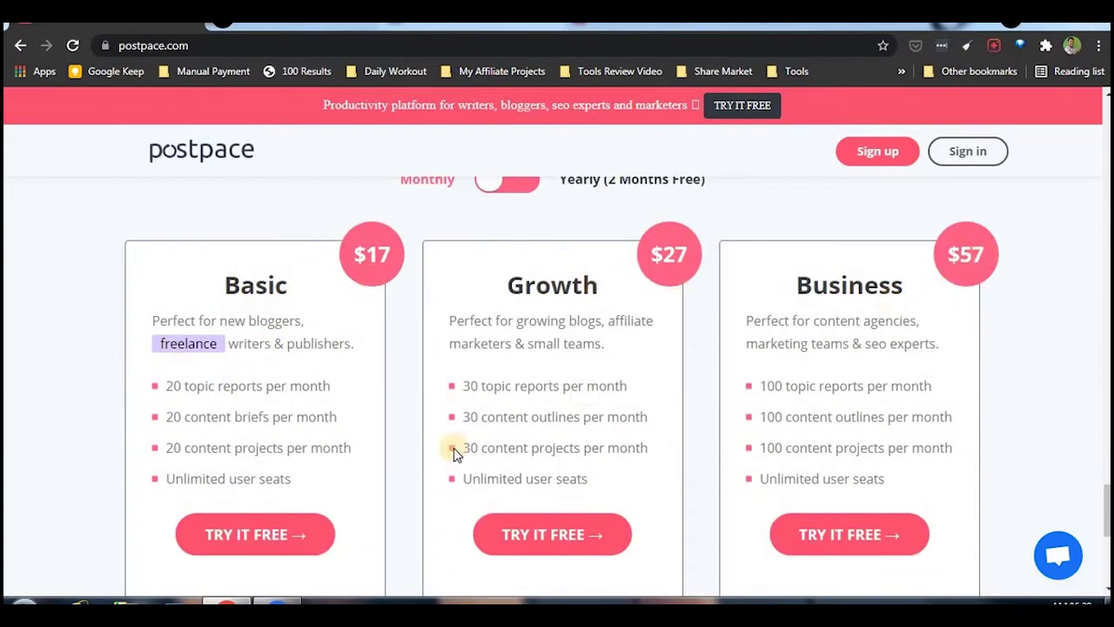
scroll(454, 449, down, 3)
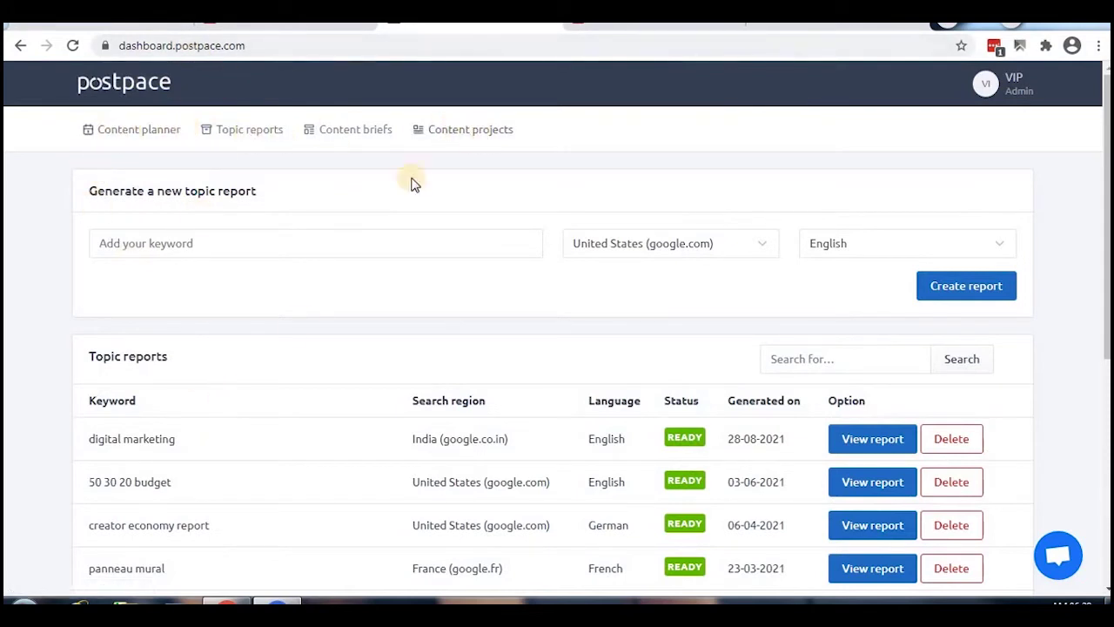
Look over the topic reports dashboard, and view the content planner's form for adding new content without adding anything.
scroll(299, 352, down, 5)
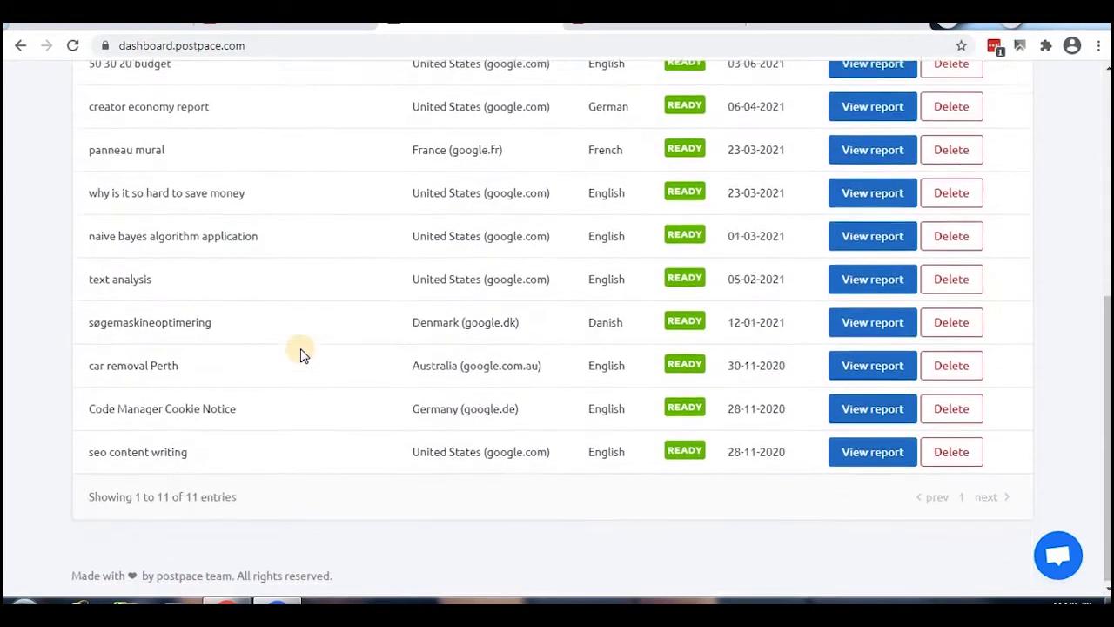
scroll(278, 351, up, 5)
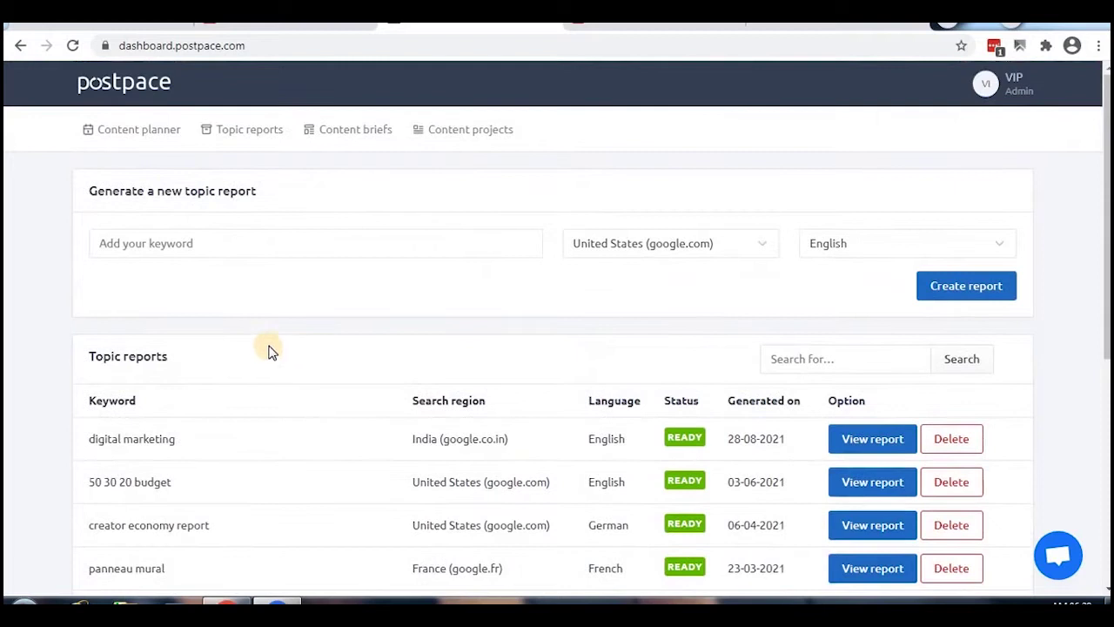
click(130, 137)
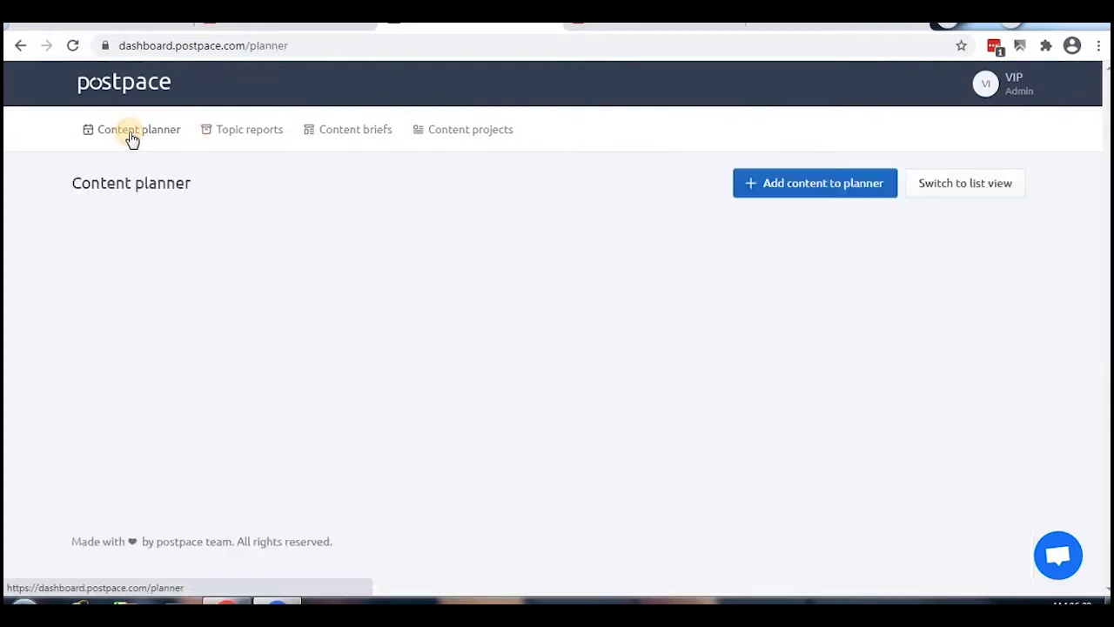
click(815, 186)
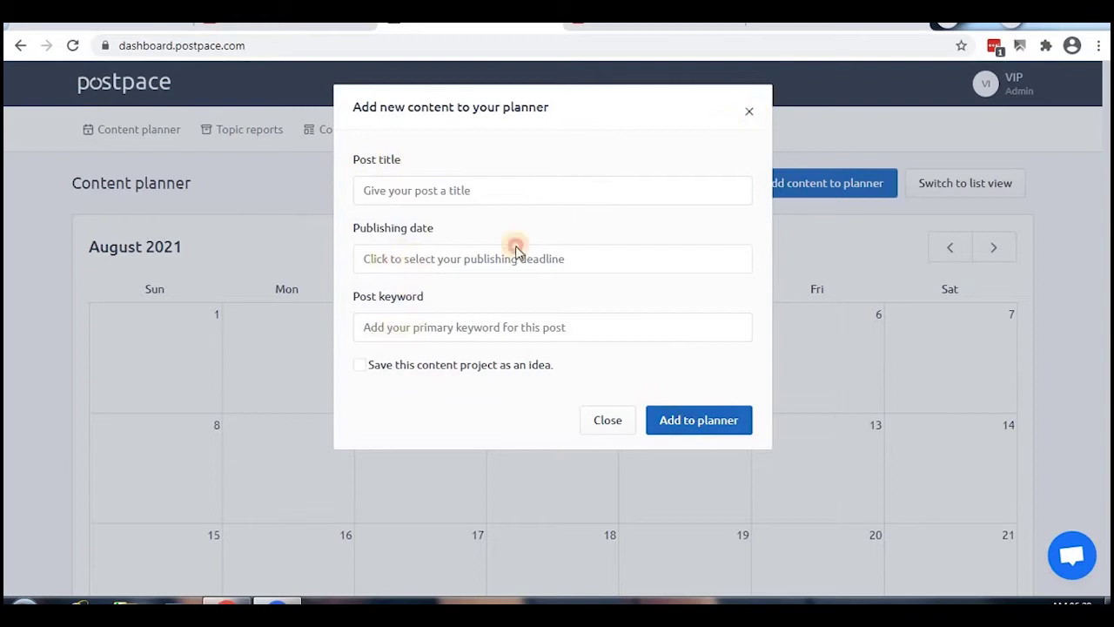
click(318, 394)
Open the "scope of digital marketing" planner entry for editing, view its status options with Idea kept, and close it.
scroll(317, 393, down, 5)
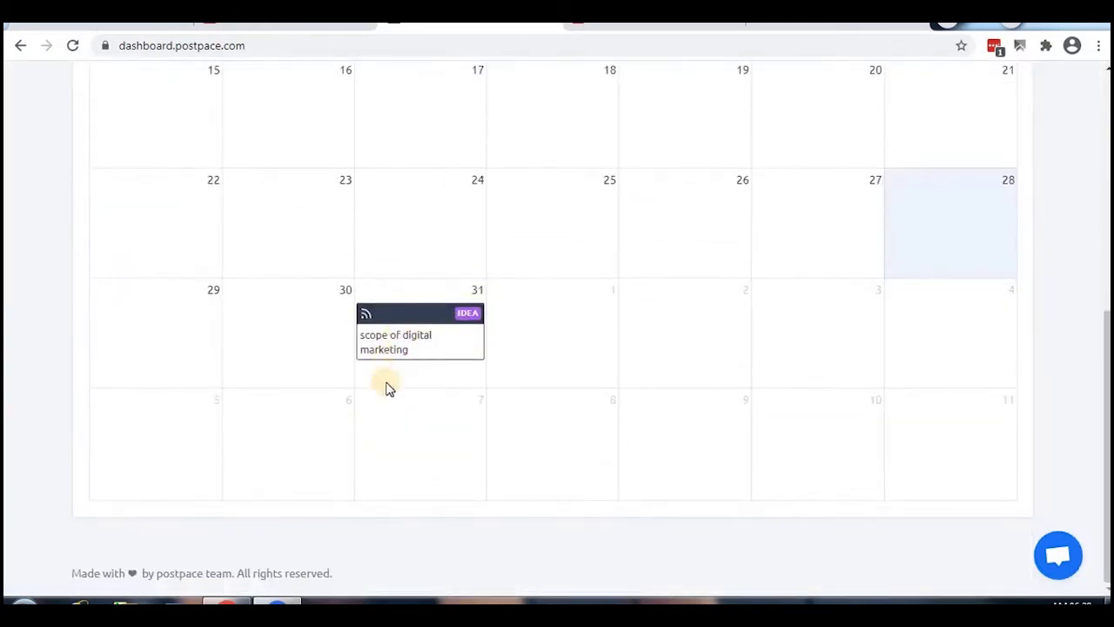
click(418, 344)
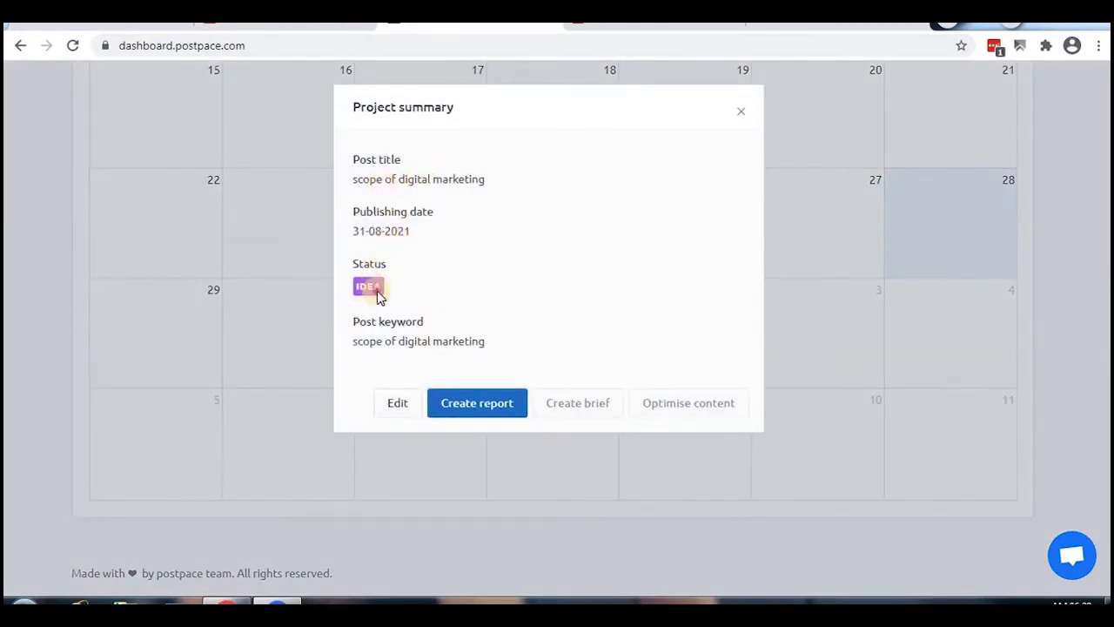
click(393, 404)
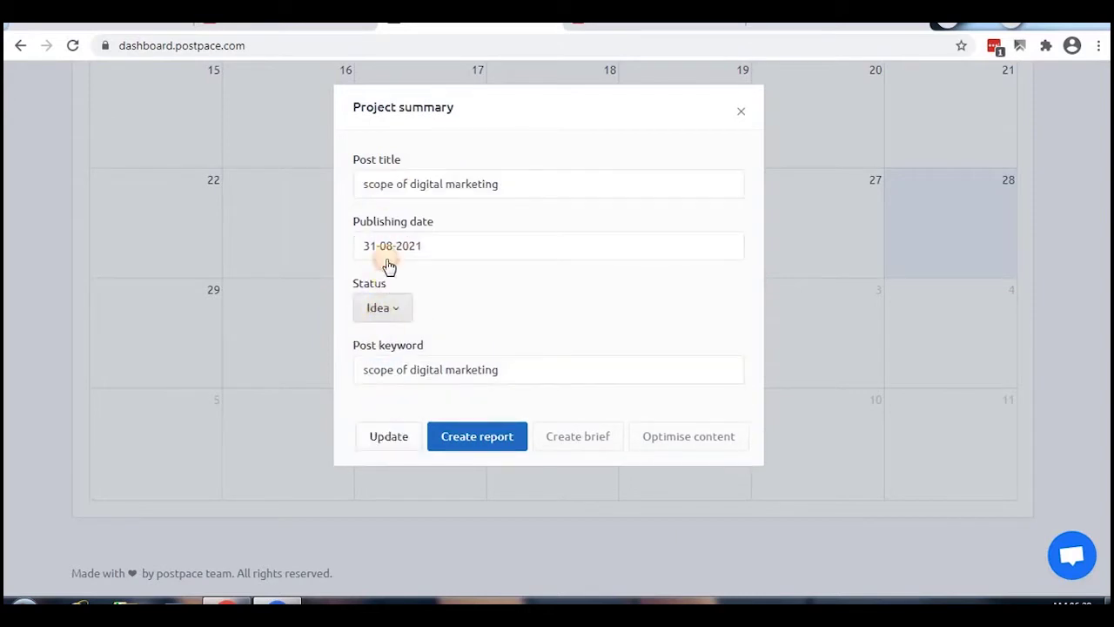
click(388, 310)
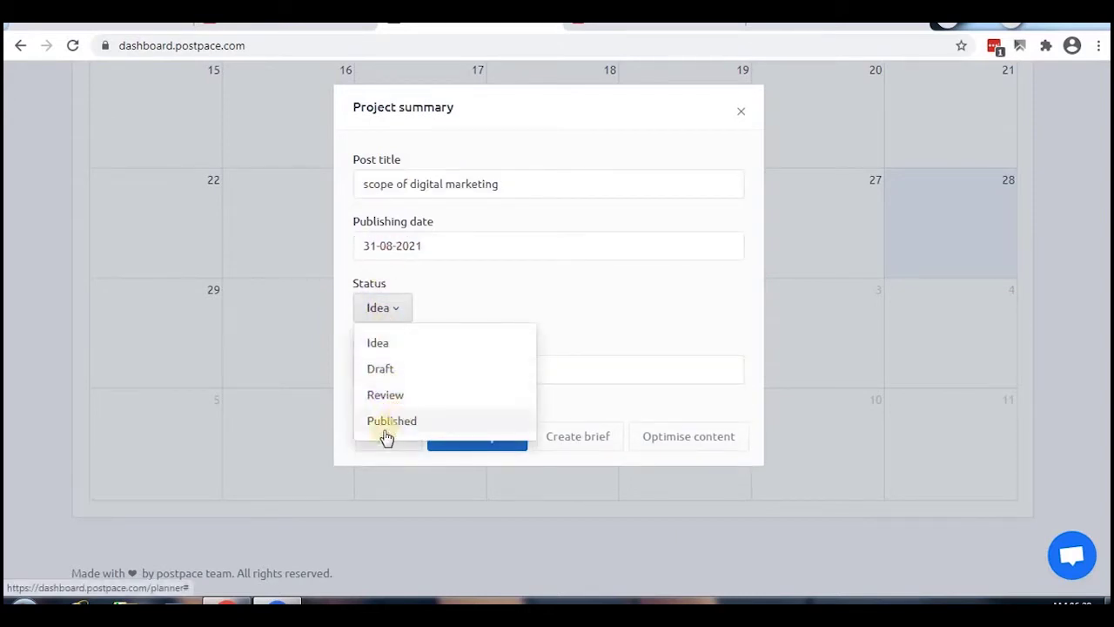
click(390, 341)
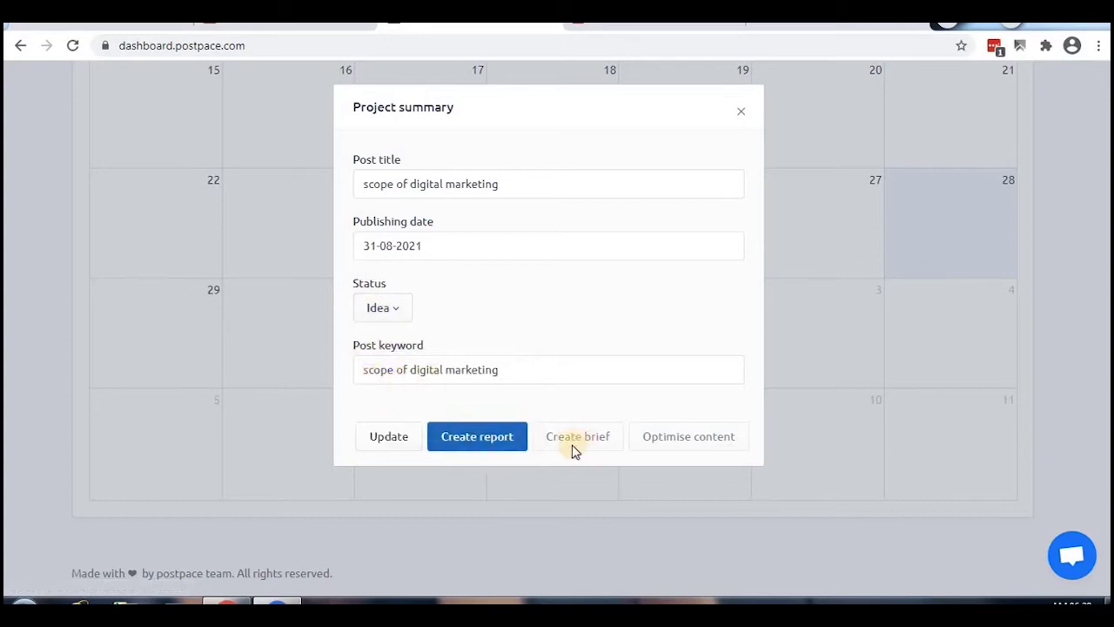
click(741, 114)
scroll(301, 437, up, 5)
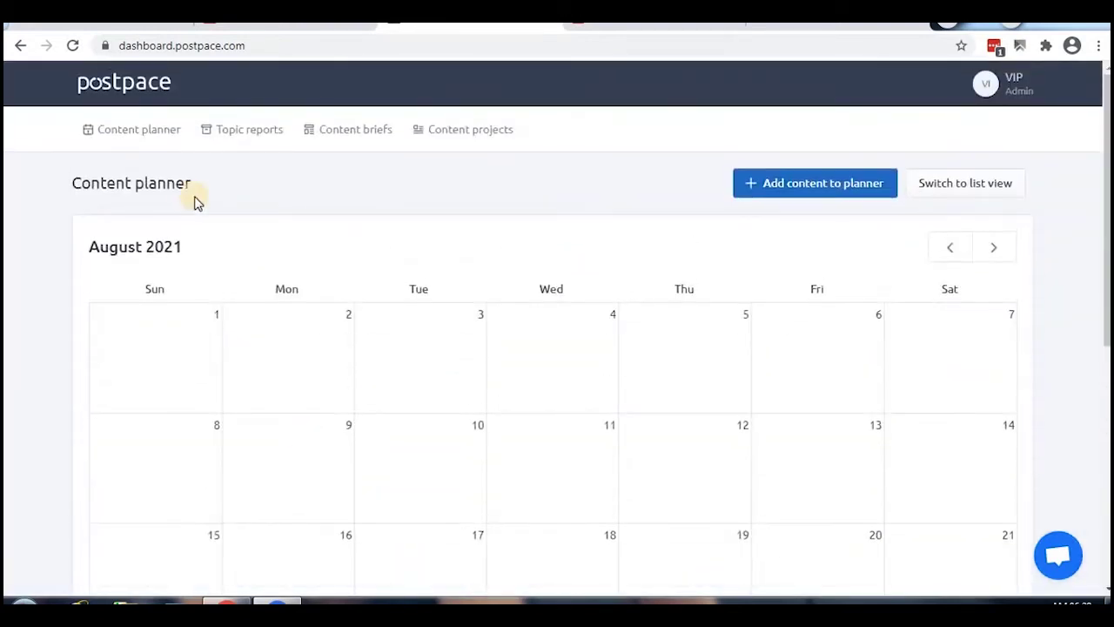
Review the August 2021 content planner calendar and switch it to list view.
click(117, 132)
scroll(368, 358, down, 5)
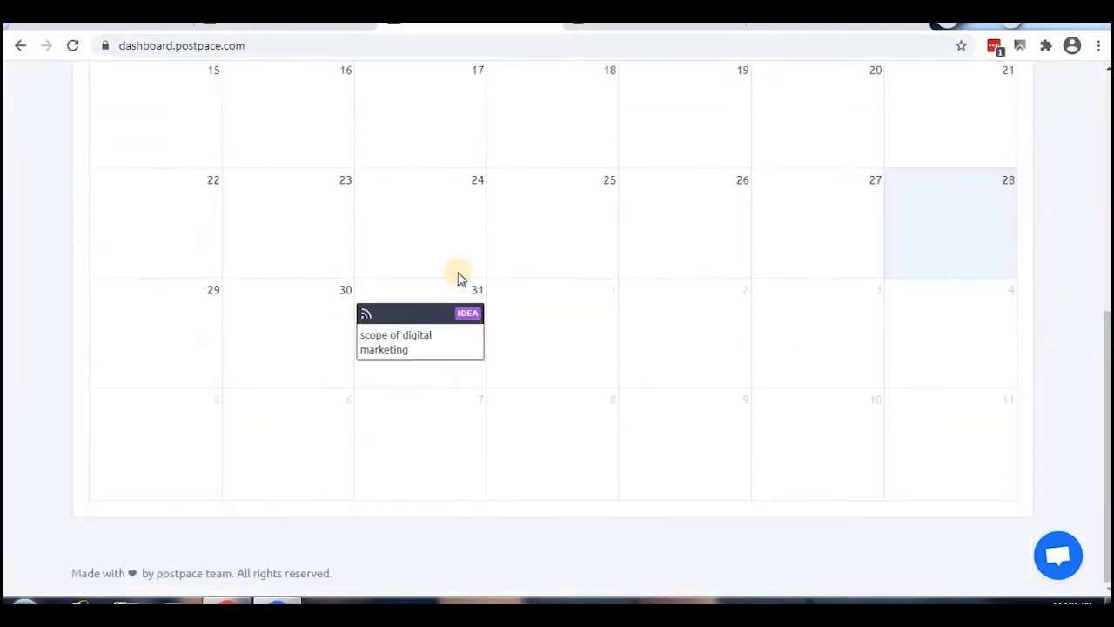
scroll(315, 417, up, 5)
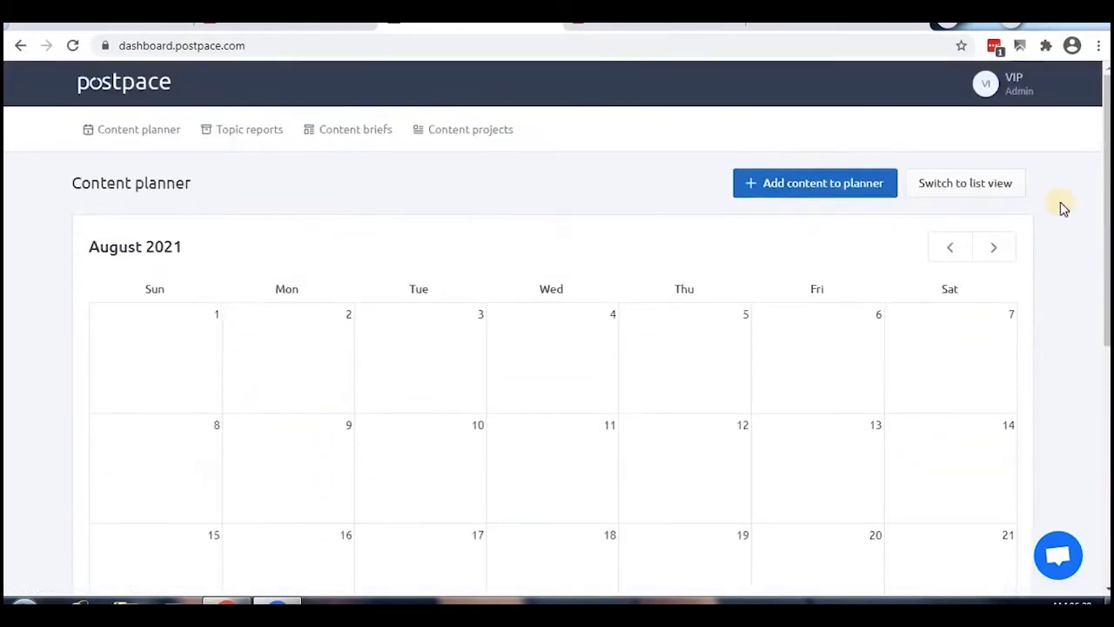
click(963, 184)
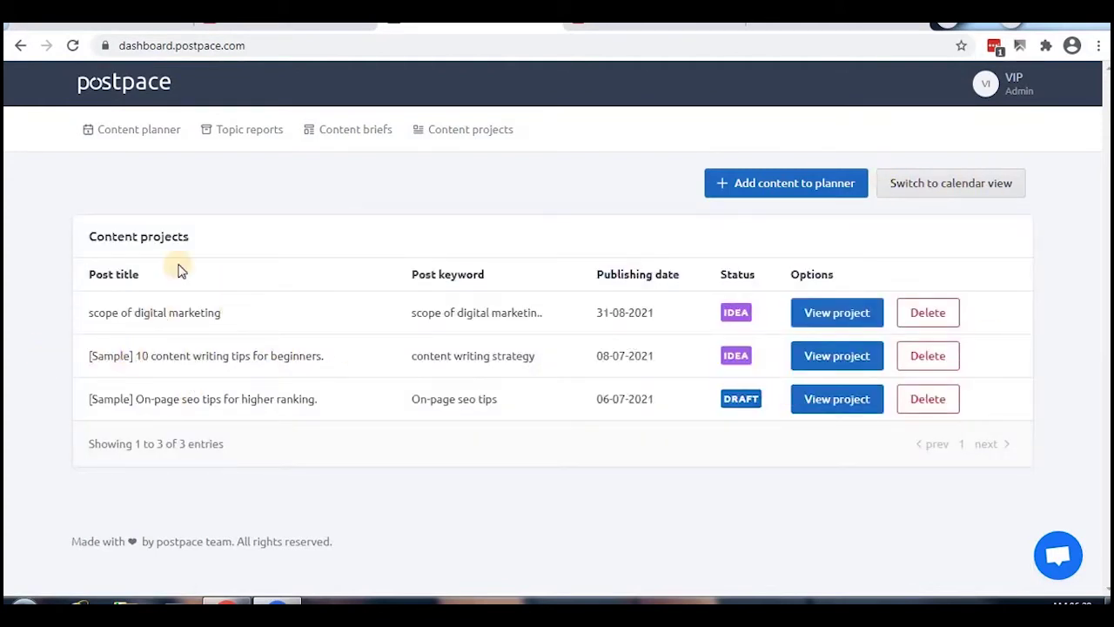
Open the topic reports page and browse the search regions available for a new report without changing the selection.
click(250, 130)
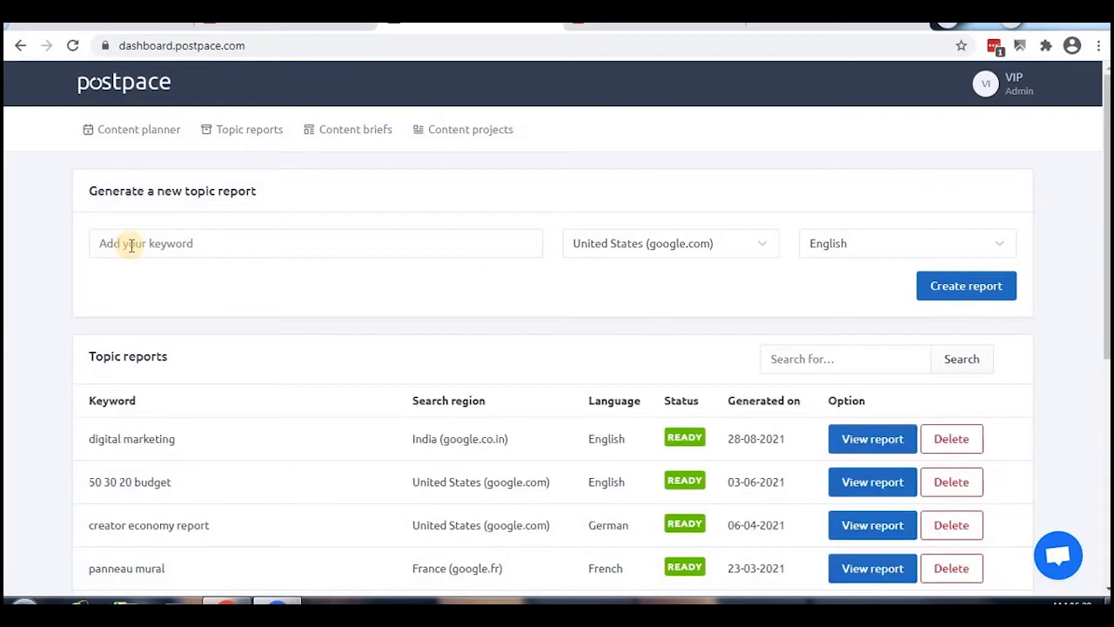
click(138, 243)
click(624, 246)
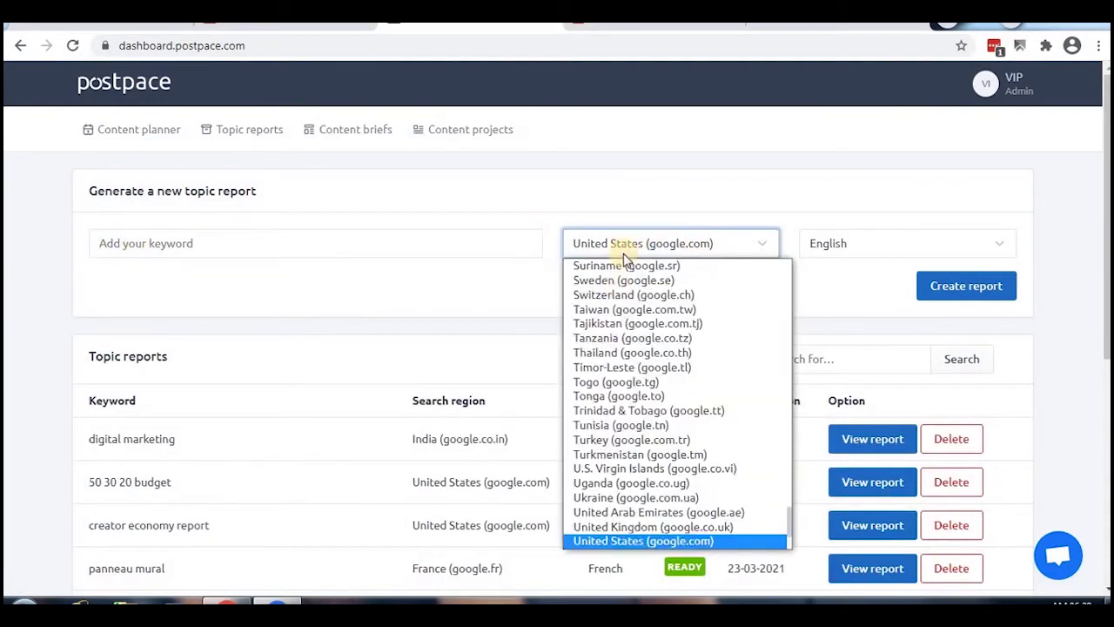
scroll(609, 427, down, 3)
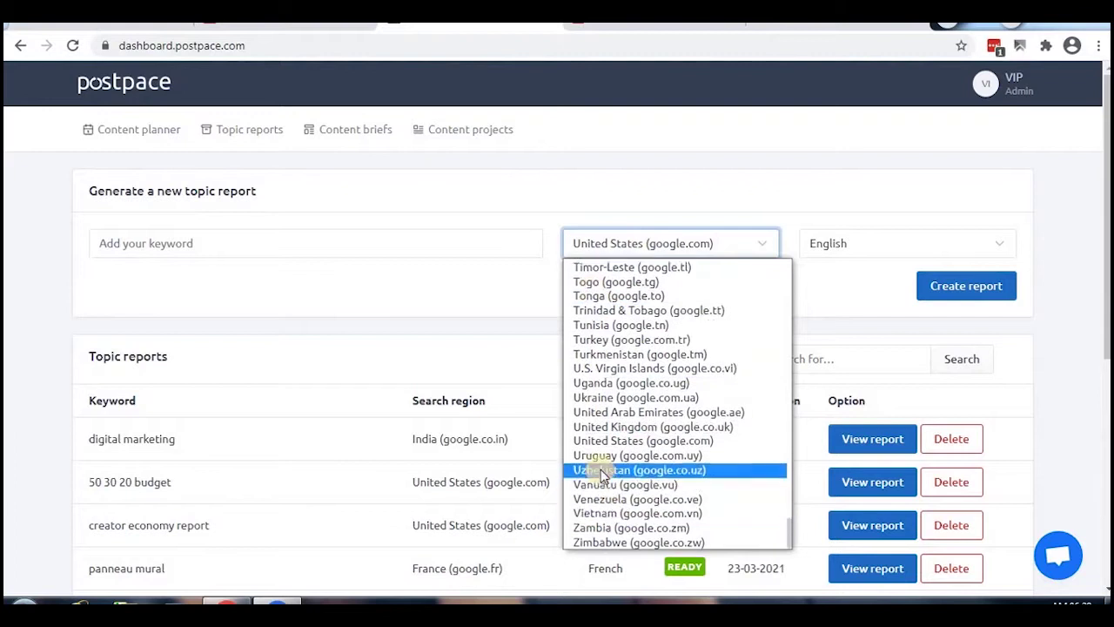
scroll(600, 469, up, 12)
scroll(587, 442, down, 3)
scroll(583, 442, up, 3)
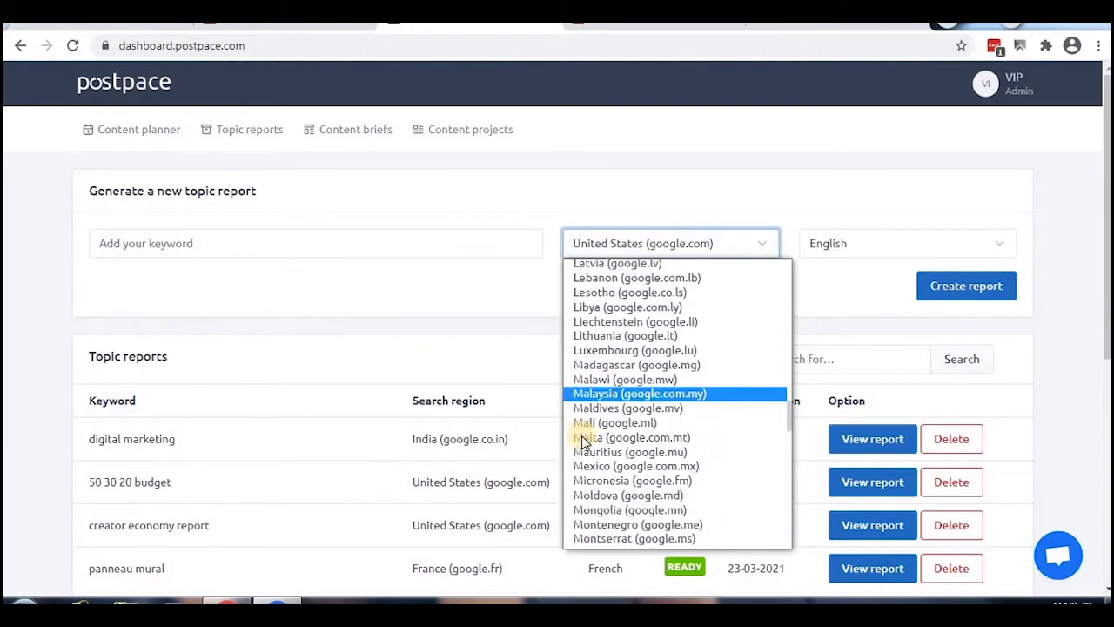
scroll(583, 330, up, 15)
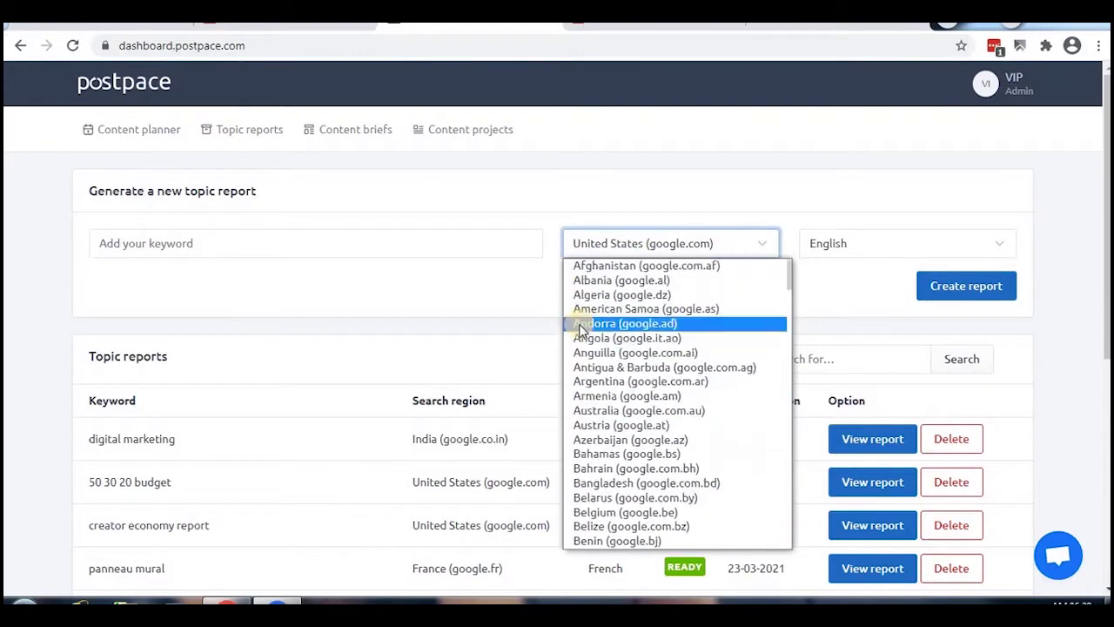
scroll(596, 404, down, 14)
scroll(599, 409, up, 4)
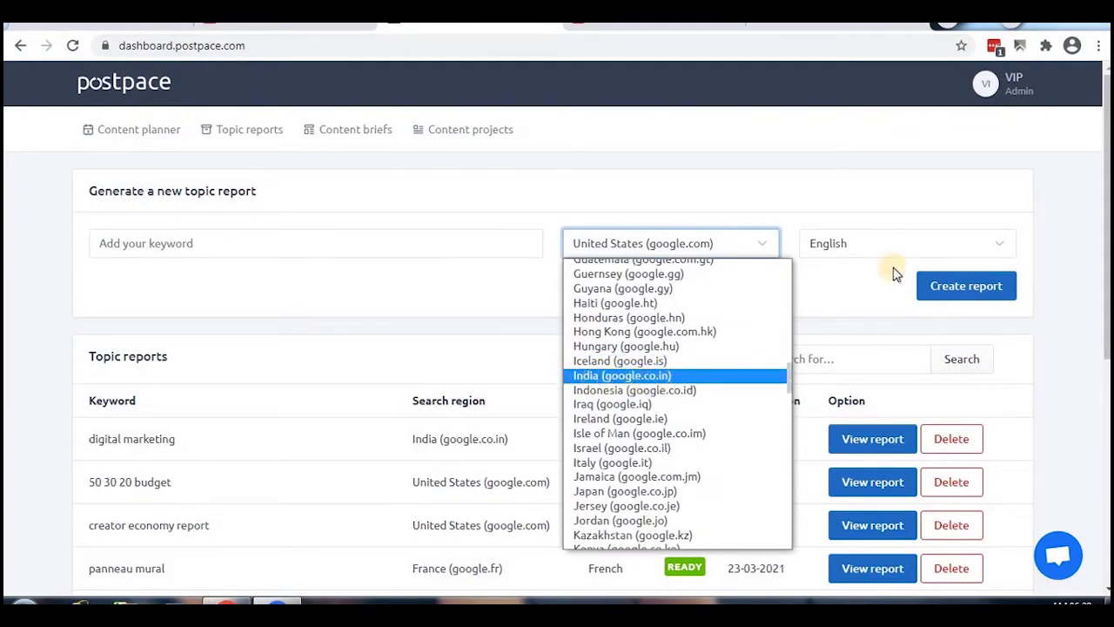
key(Up)
key(Up)
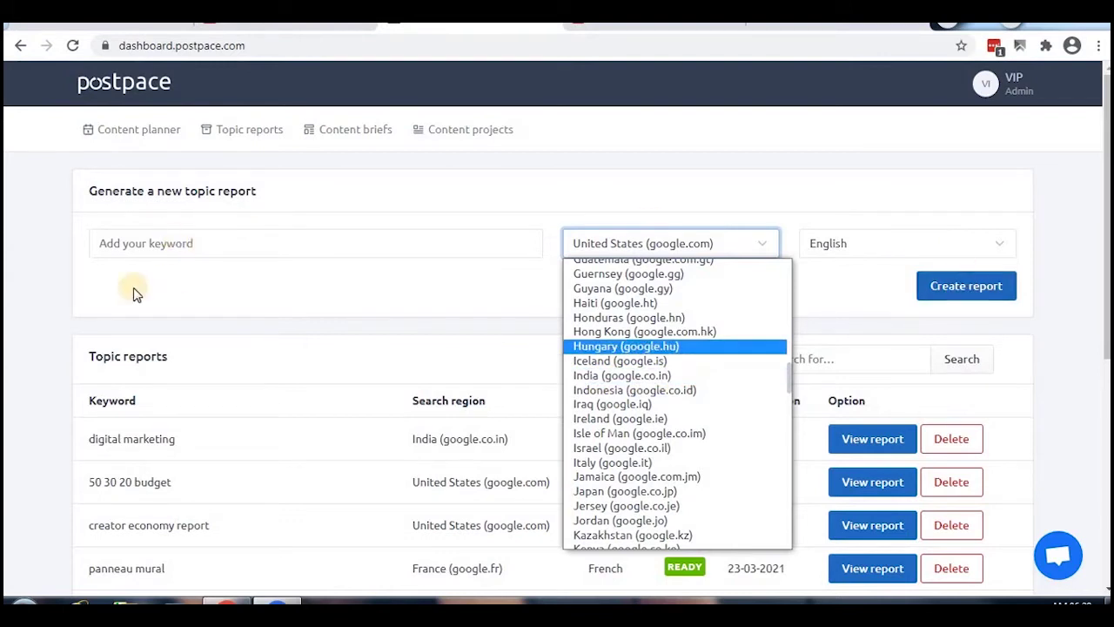
click(57, 274)
scroll(131, 159, down, 2)
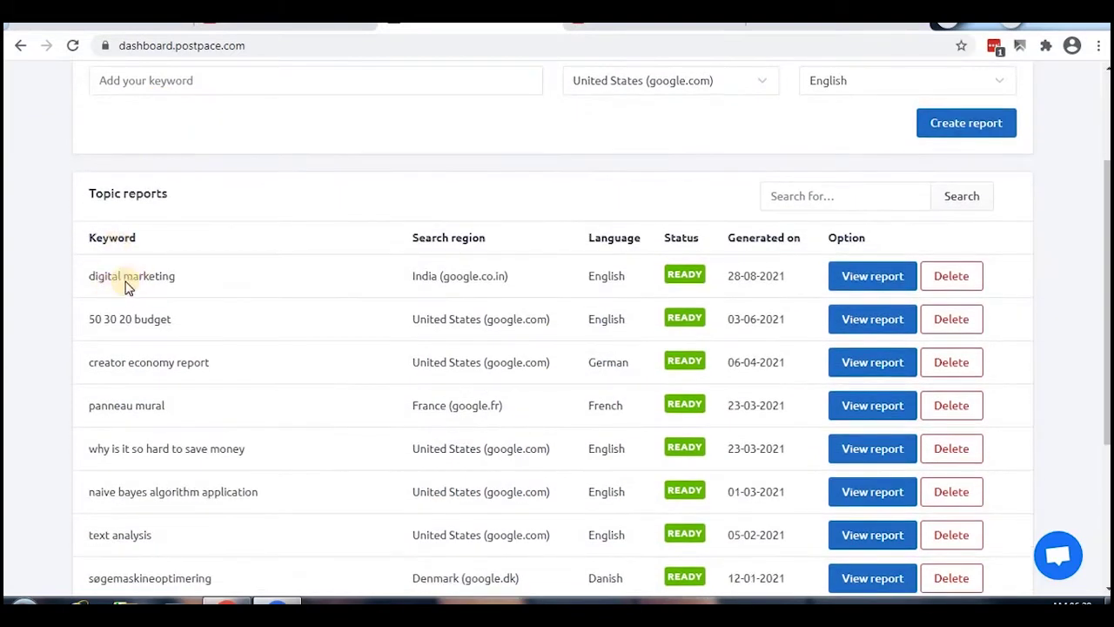
Open the "digital marketing" topic report and review its summary of average word count, readability level and keyword frequency.
click(864, 282)
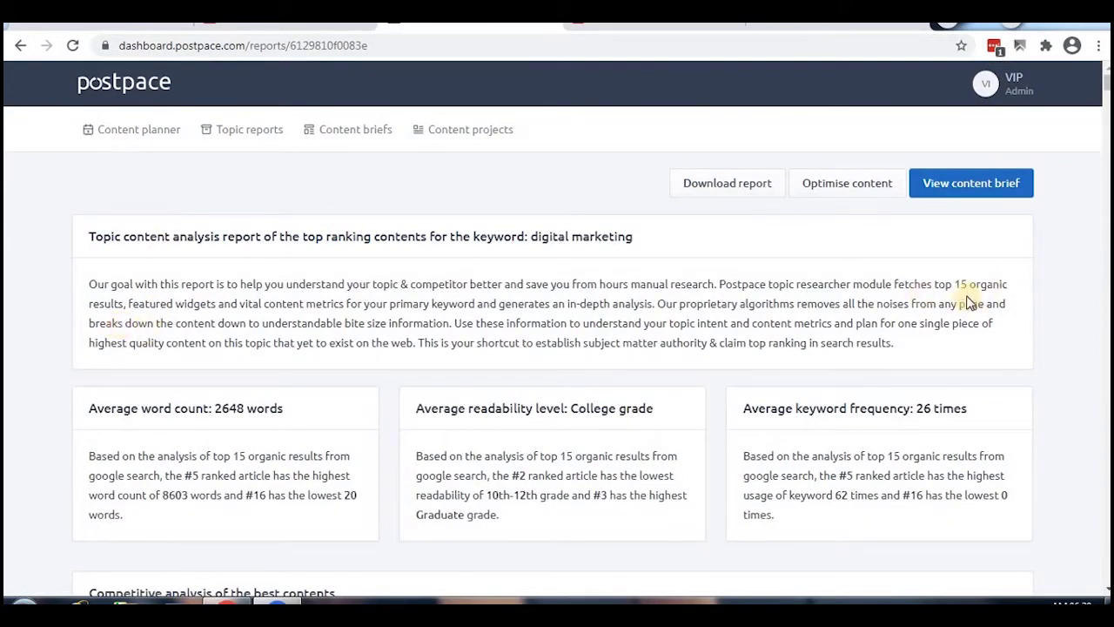
drag(956, 287, 122, 303)
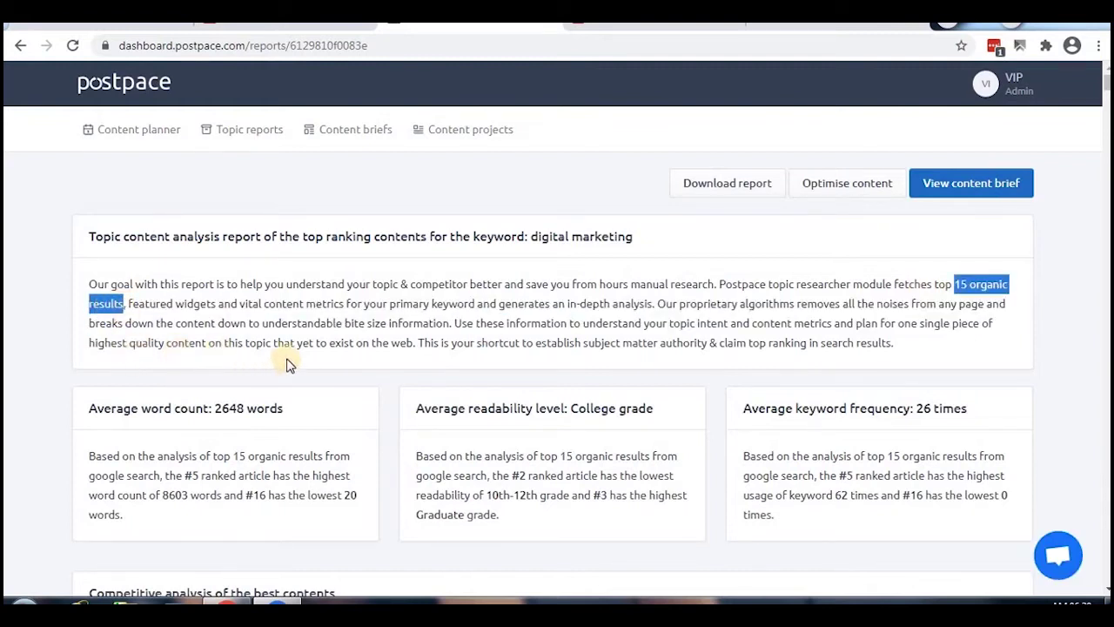
scroll(290, 364, down, 2)
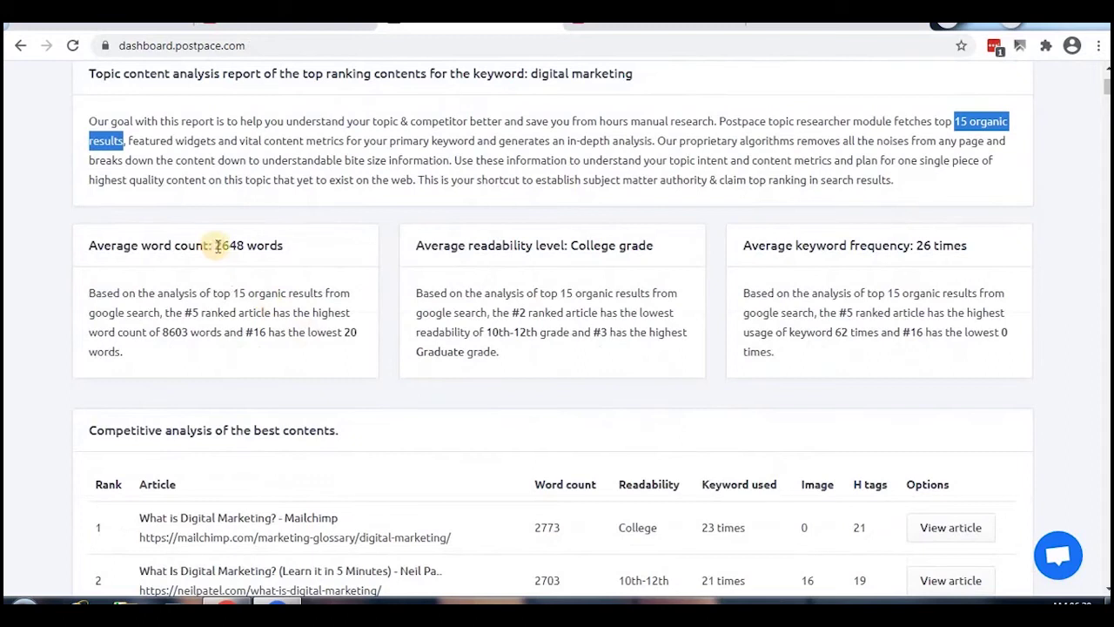
drag(216, 246, 309, 249)
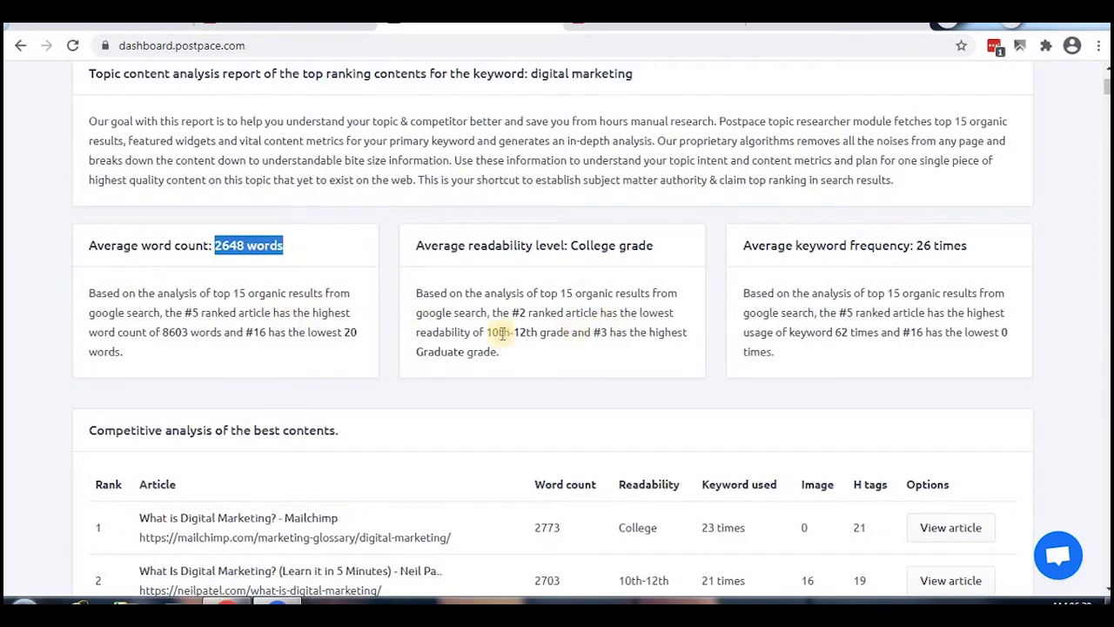
drag(488, 332, 571, 332)
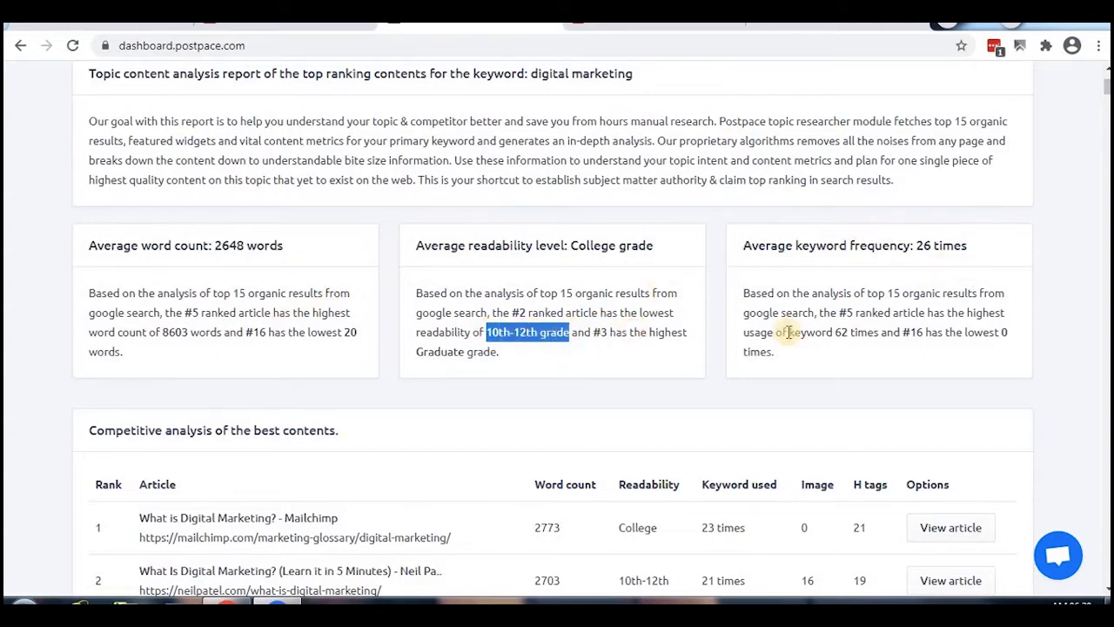
Review the report's competitive analysis table of ranking articles and inspect the rank and content length correlation graph.
scroll(787, 331, down, 3)
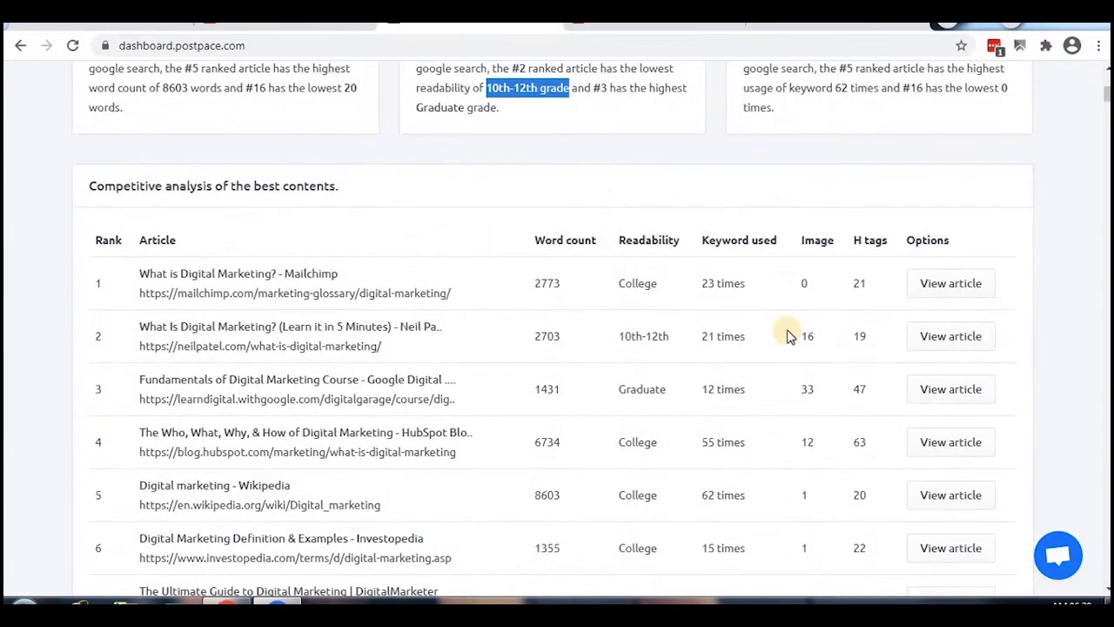
scroll(238, 126, down, 2)
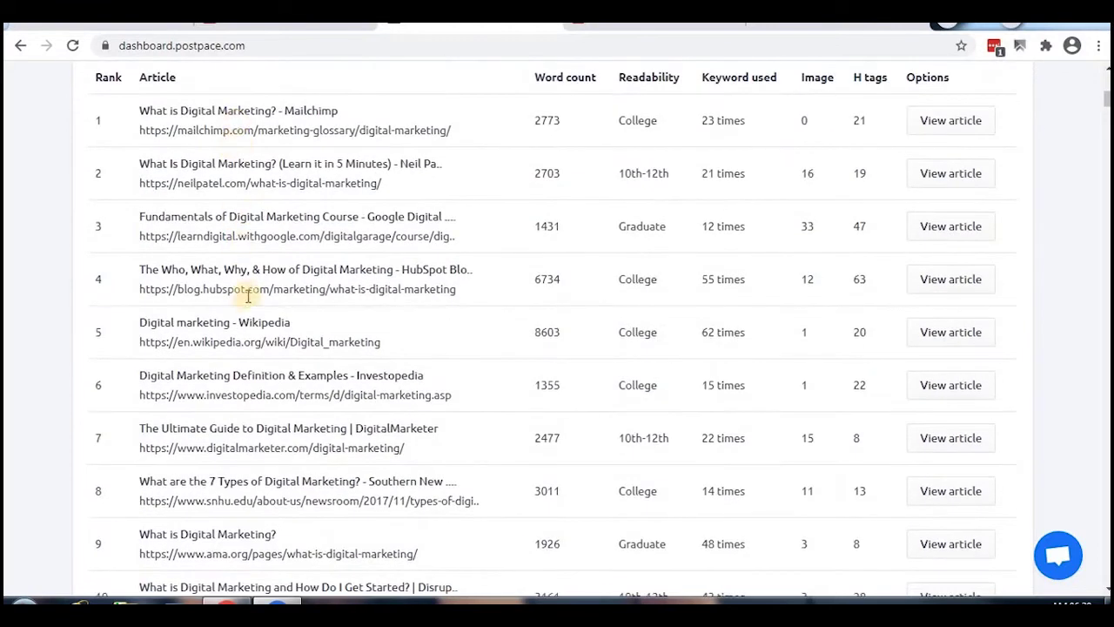
scroll(248, 300, down, 8)
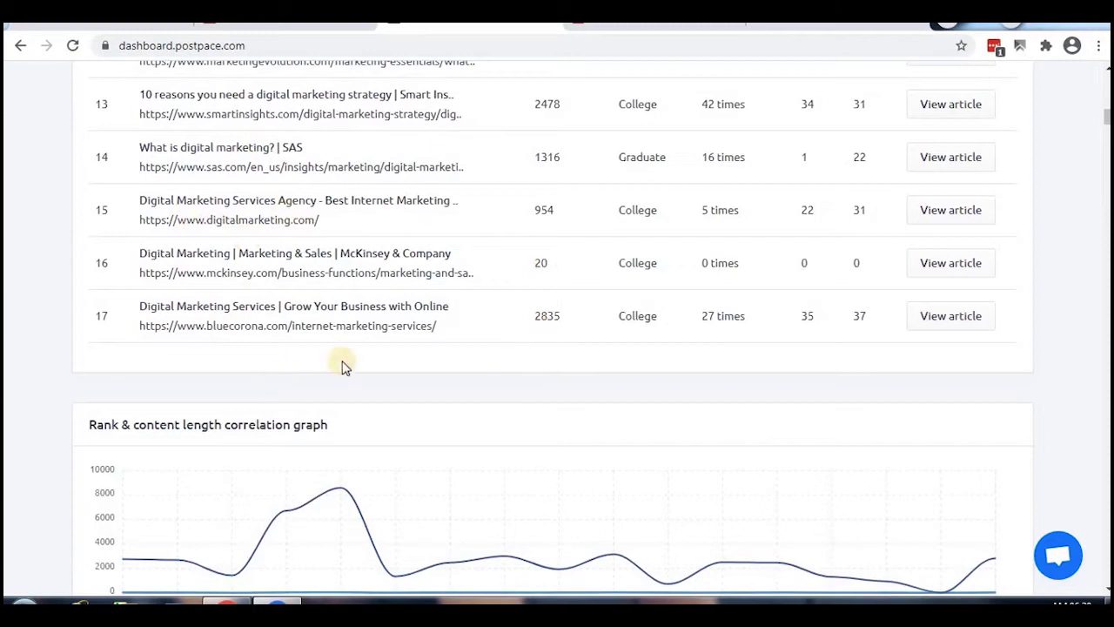
scroll(500, 369, down, 1)
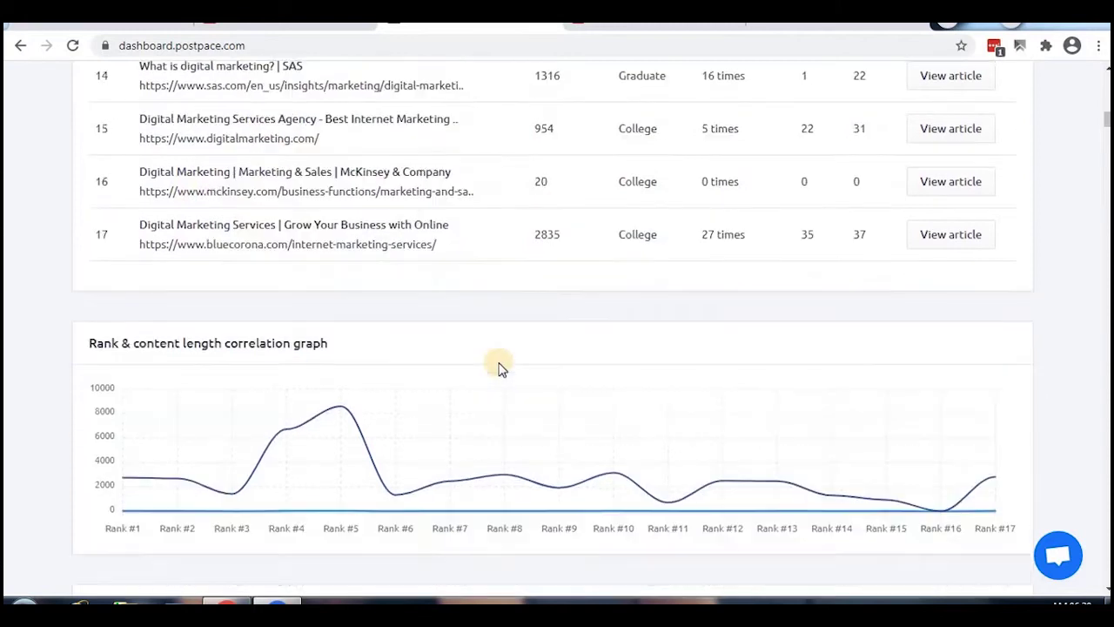
scroll(498, 367, down, 1)
scroll(464, 363, down, 2)
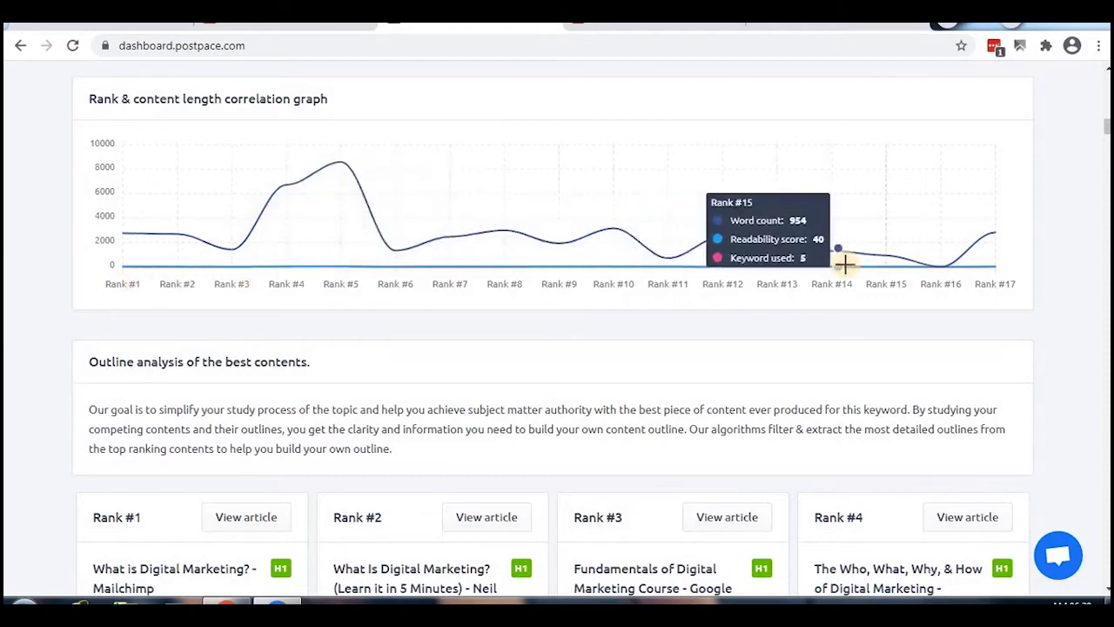
Examine the outline analysis of the best contents, comparing the heading structures of the ranked articles from Rank #1 to Rank #17.
scroll(249, 288, down, 3)
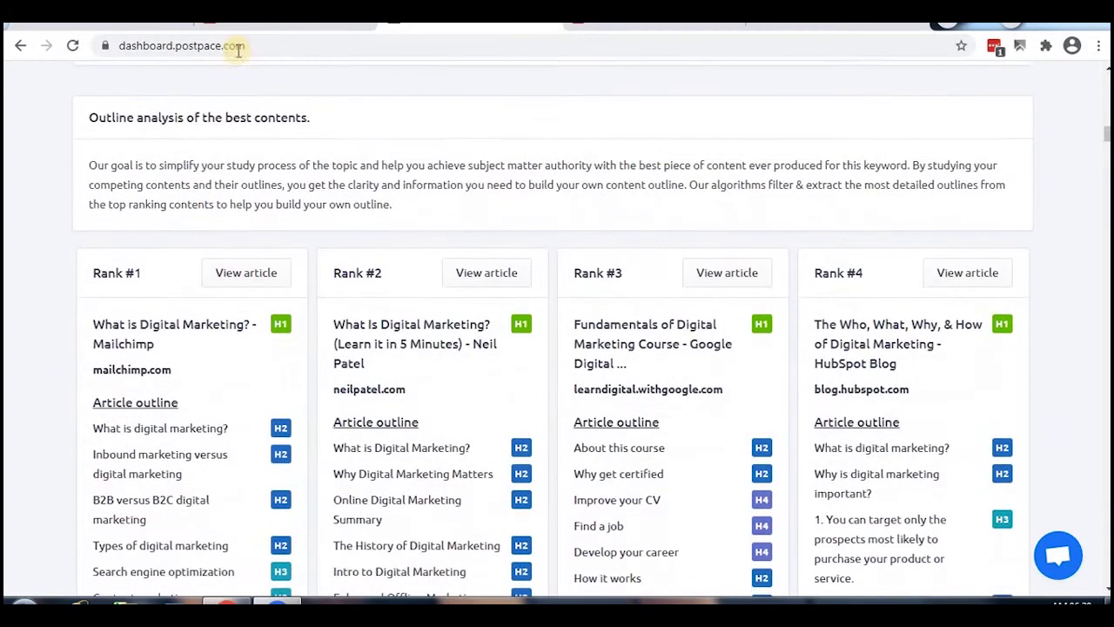
scroll(283, 177, down, 1)
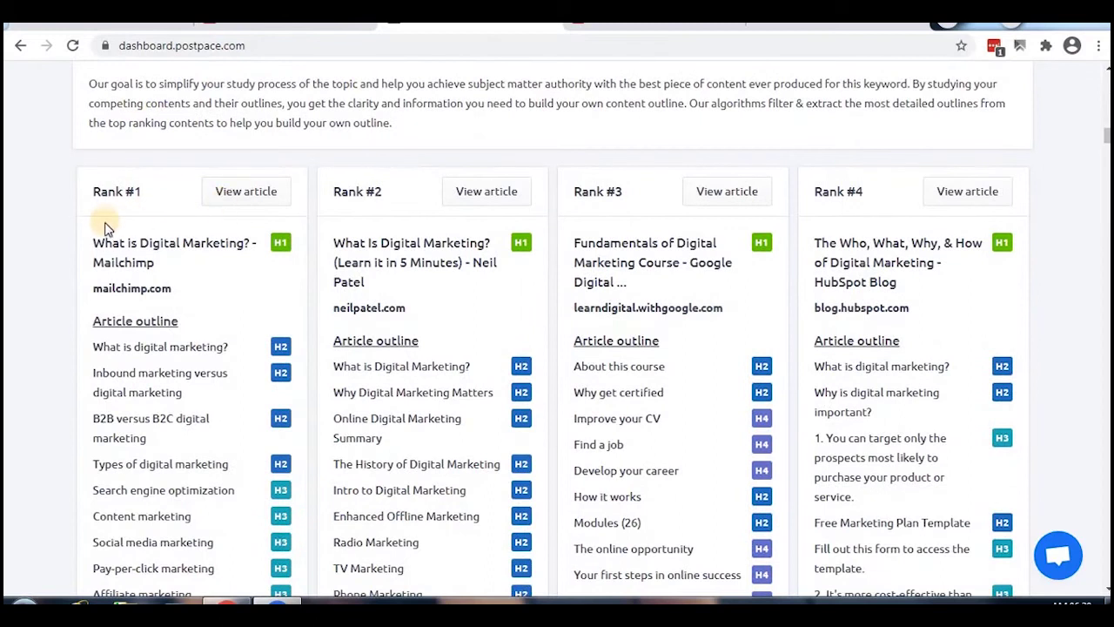
scroll(99, 111, down, 1)
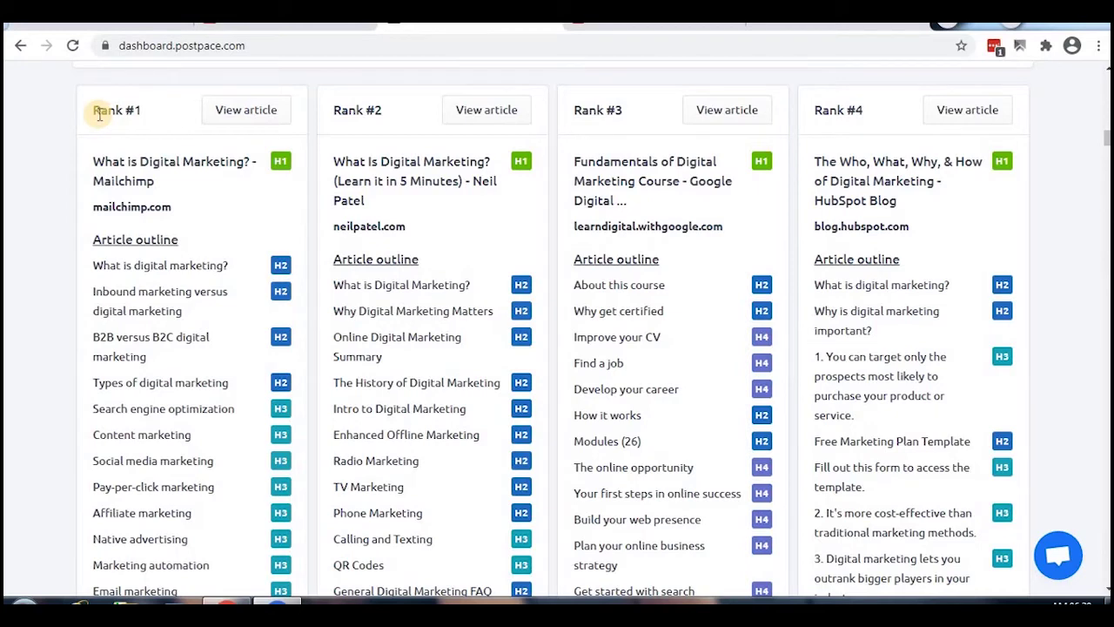
scroll(99, 96, down, 3)
scroll(122, 188, up, 2)
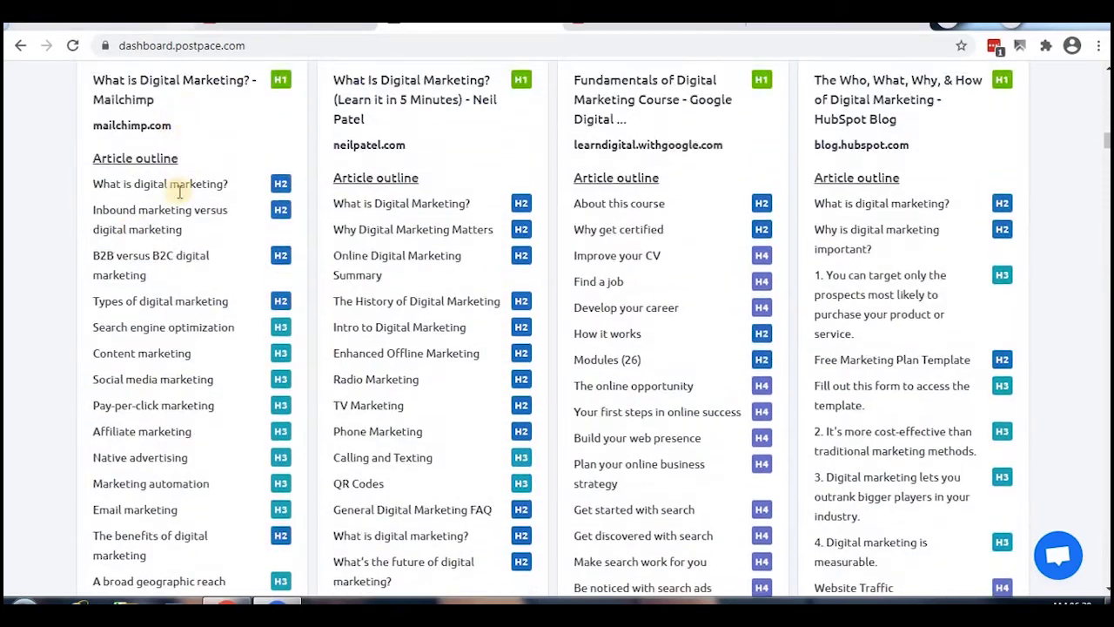
scroll(182, 218, down, 8)
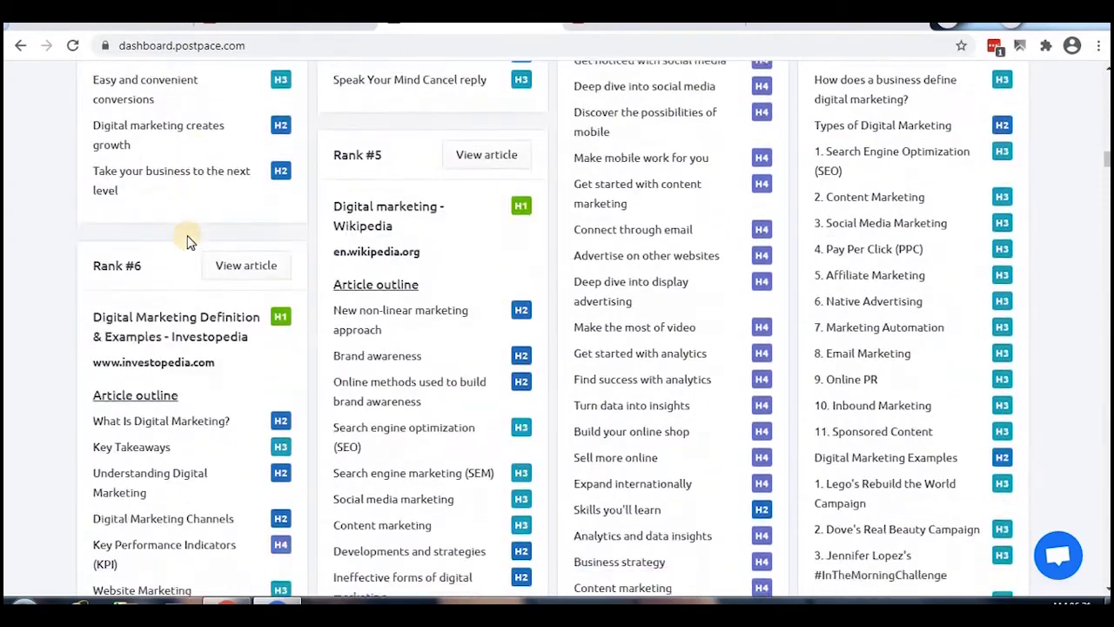
scroll(187, 241, down, 2)
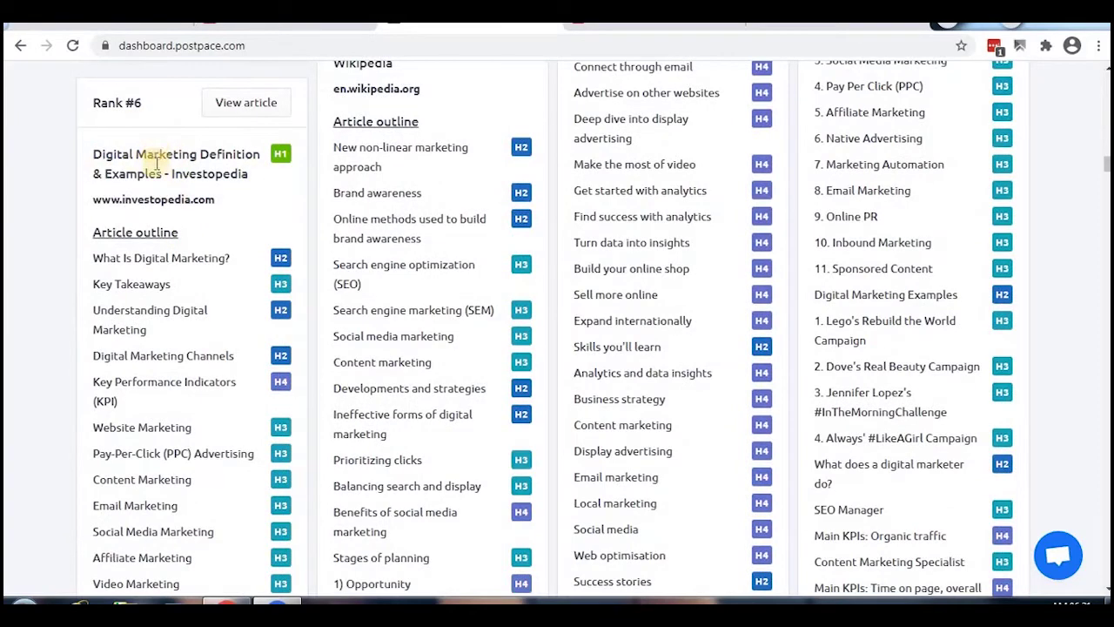
scroll(357, 274, down, 8)
scroll(389, 276, down, 12)
scroll(412, 351, down, 12)
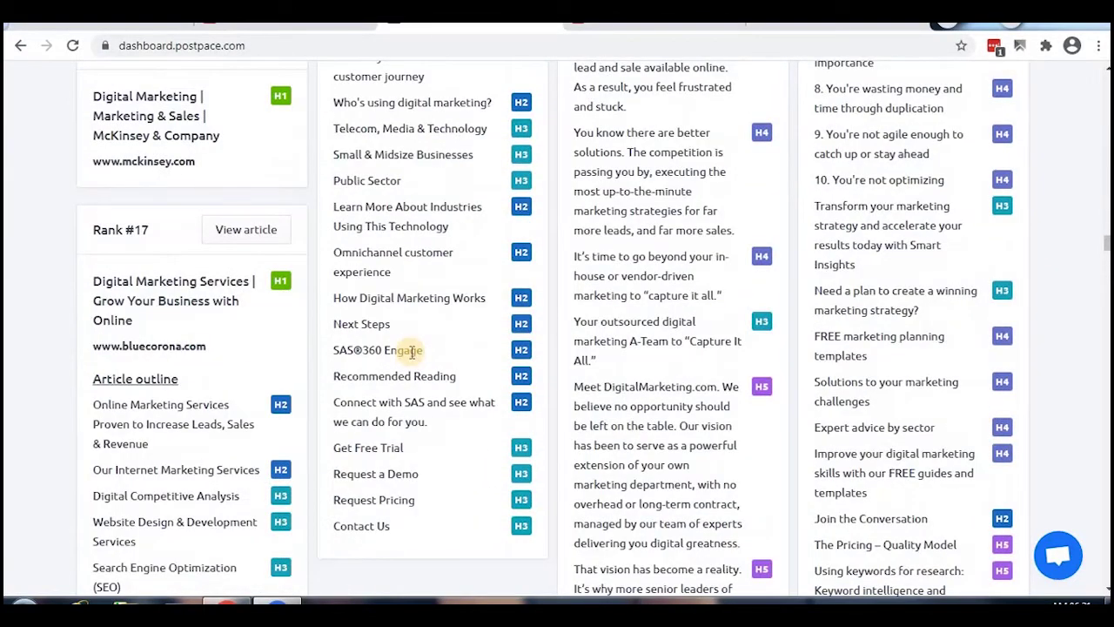
scroll(412, 352, down, 12)
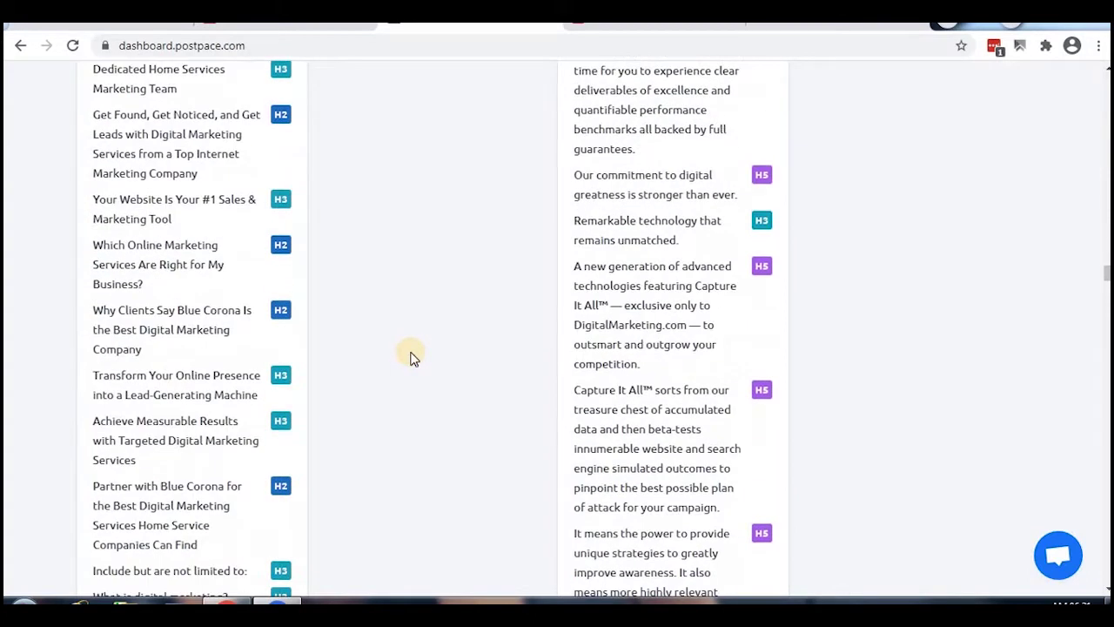
scroll(412, 357, down, 12)
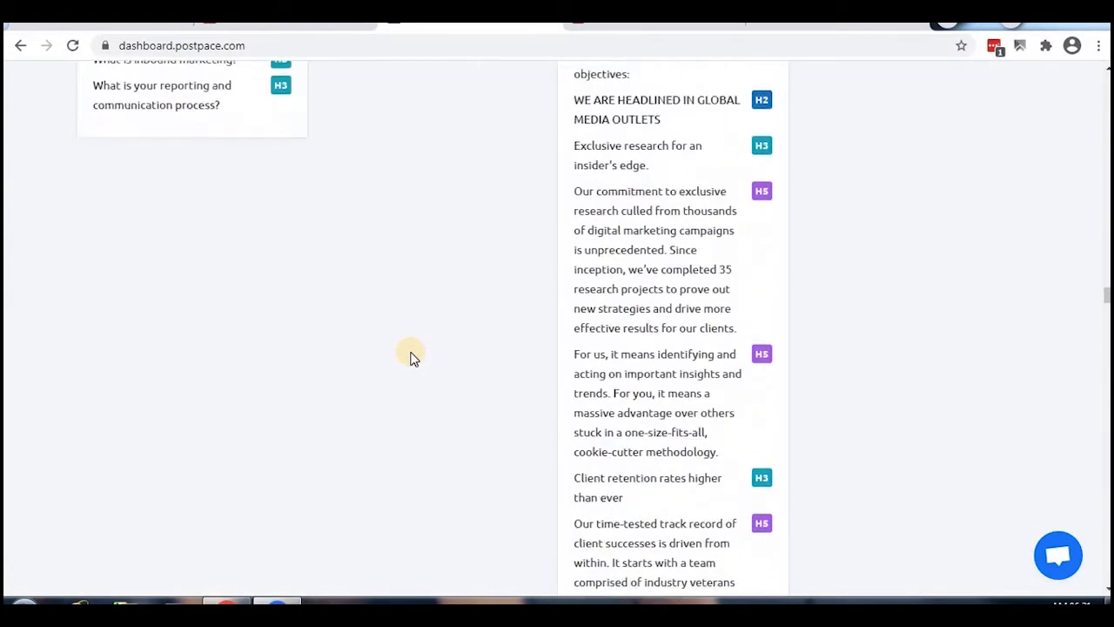
Browse the report's questions to answer, including their sources and relevancy, through to the end of the list.
scroll(412, 357, down, 4)
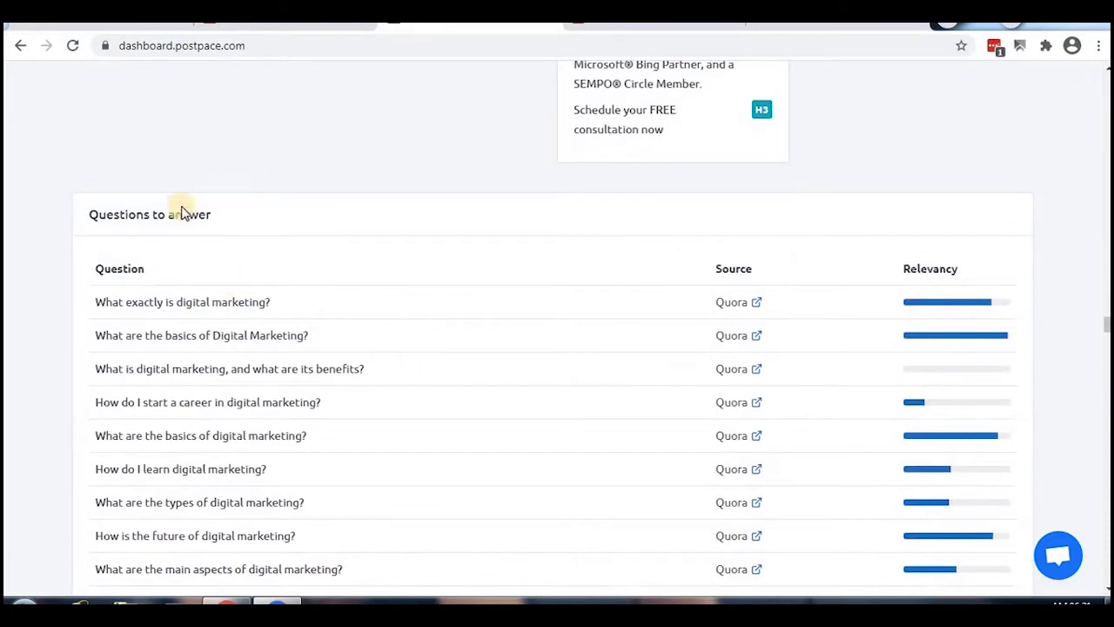
scroll(192, 229, down, 2)
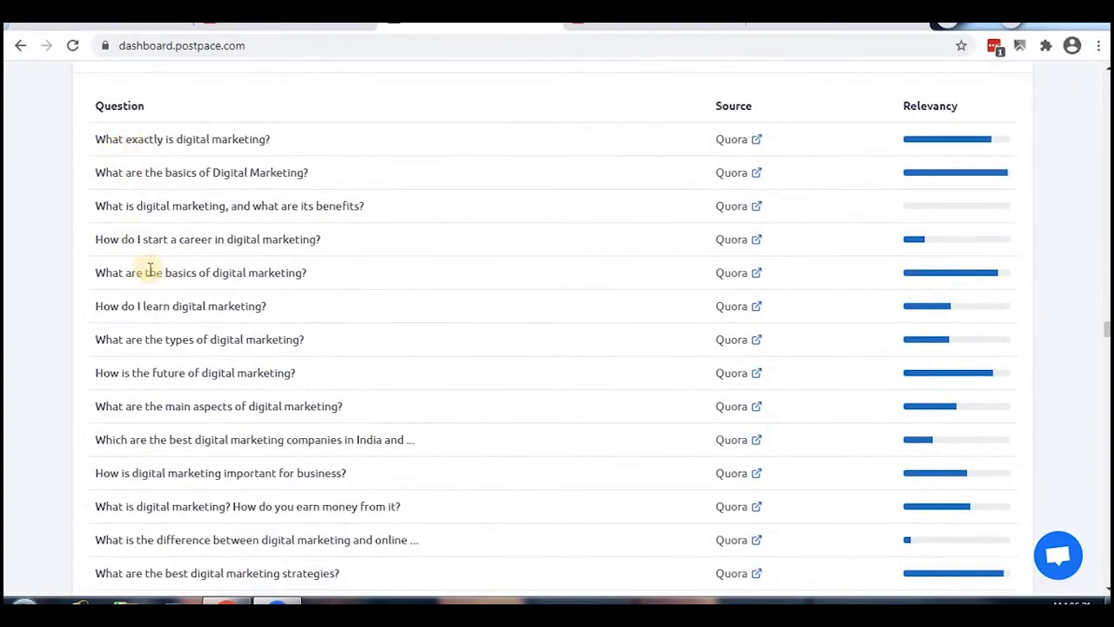
scroll(148, 274, down, 5)
scroll(157, 296, down, 8)
scroll(736, 348, down, 2)
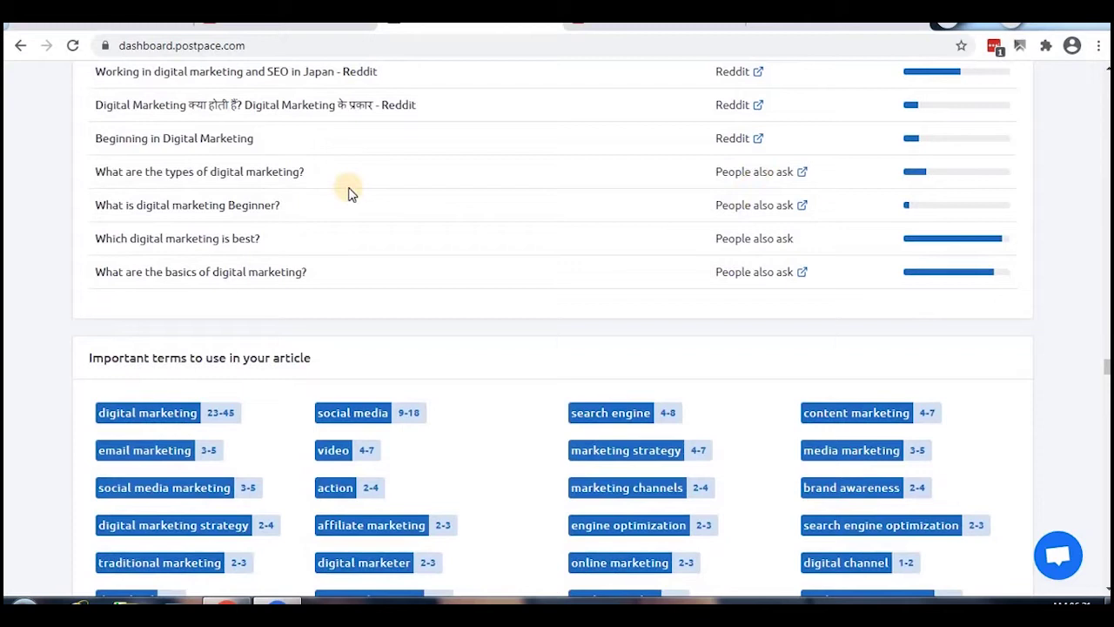
Review the important terms to use in the article together with their suggested usage counts.
scroll(348, 193, down, 2)
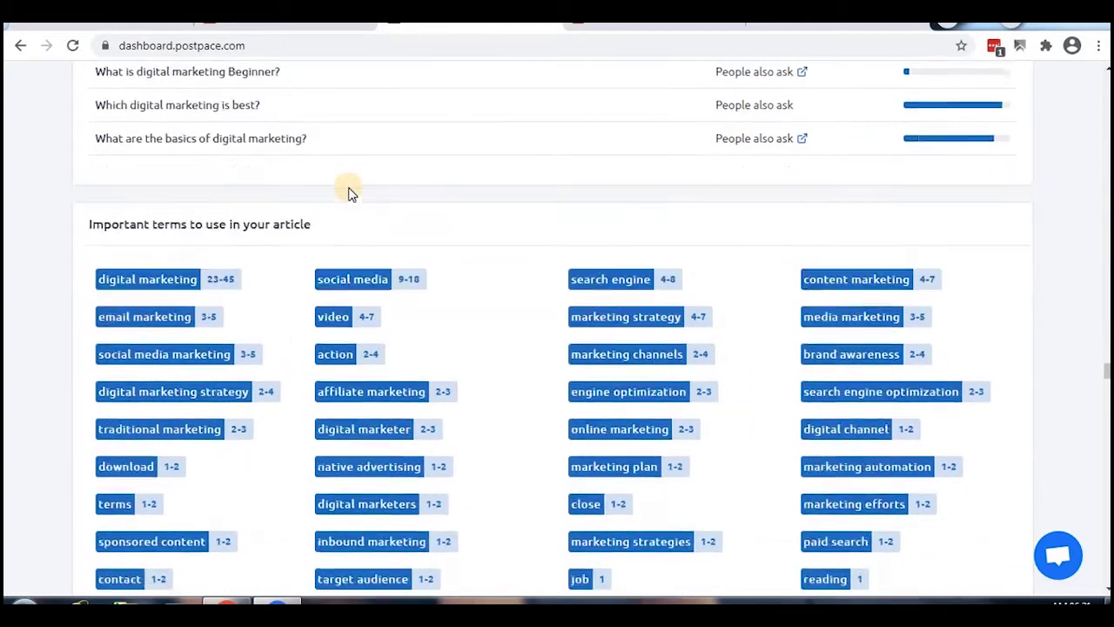
scroll(273, 148, down, 2)
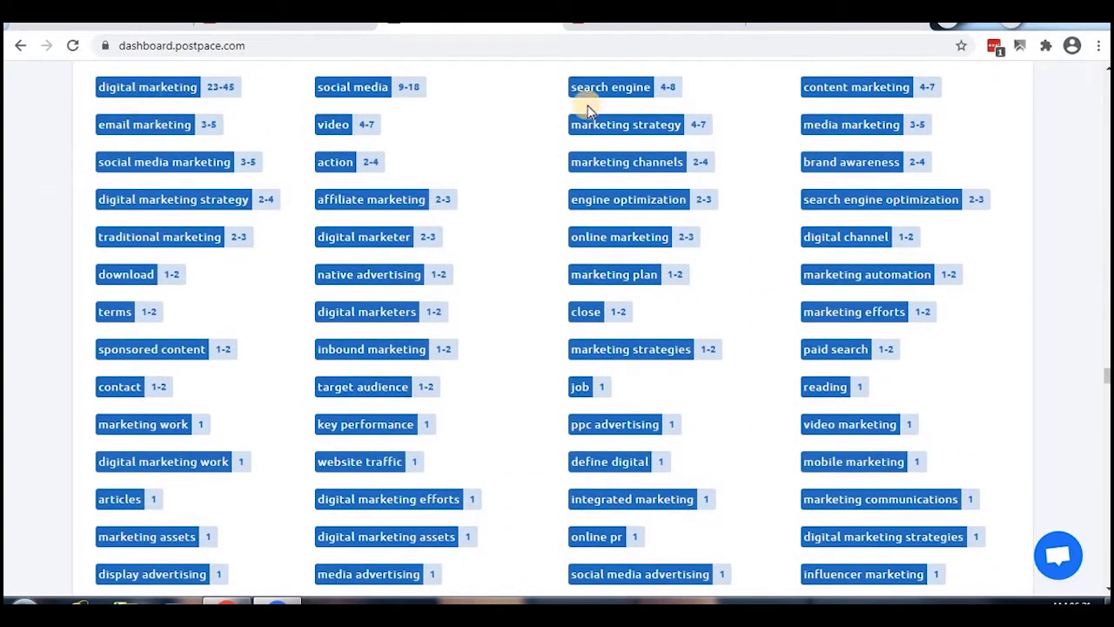
scroll(749, 331, down, 3)
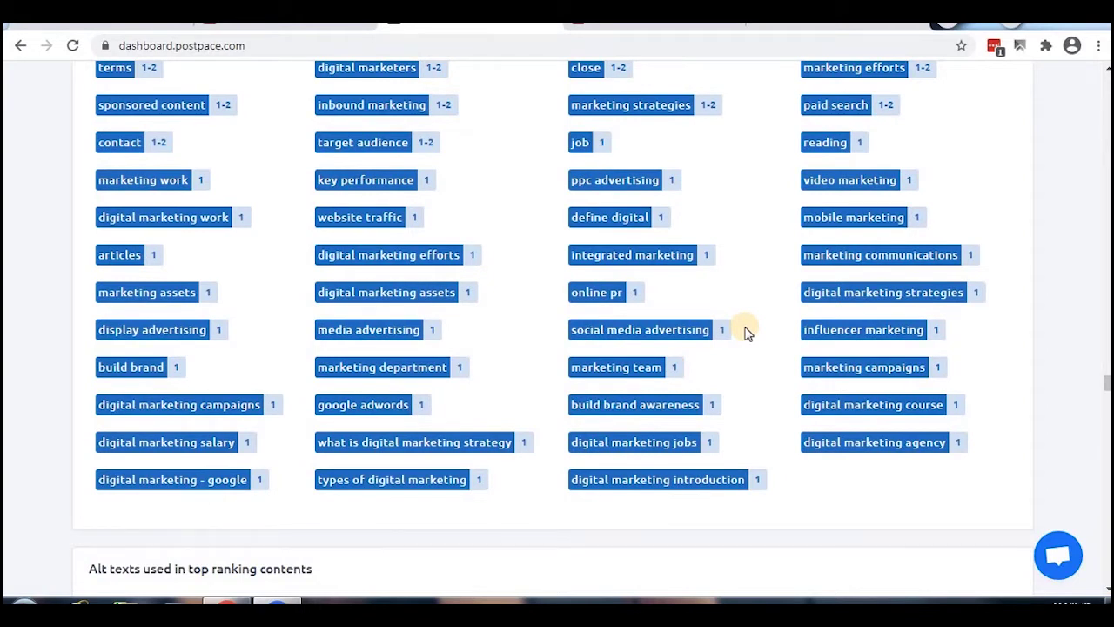
Review the alt texts used in top ranking contents, highlighting "social & email marketing" and the entry about a woman using her cell phone.
scroll(747, 331, down, 4)
scroll(747, 331, down, 2)
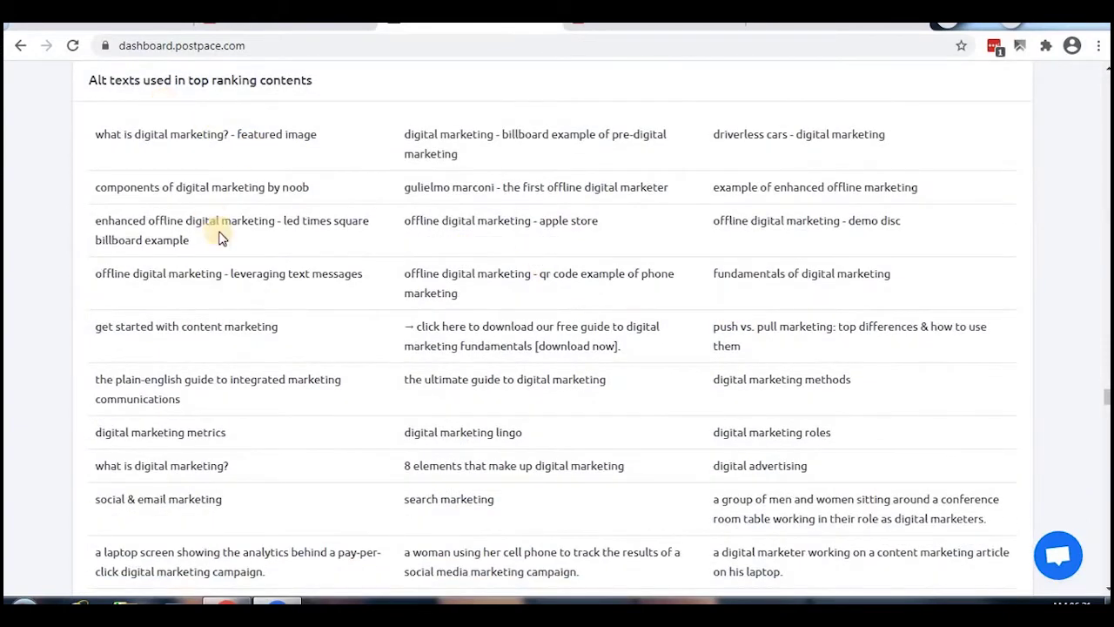
scroll(391, 231, down, 1)
scroll(565, 241, down, 1)
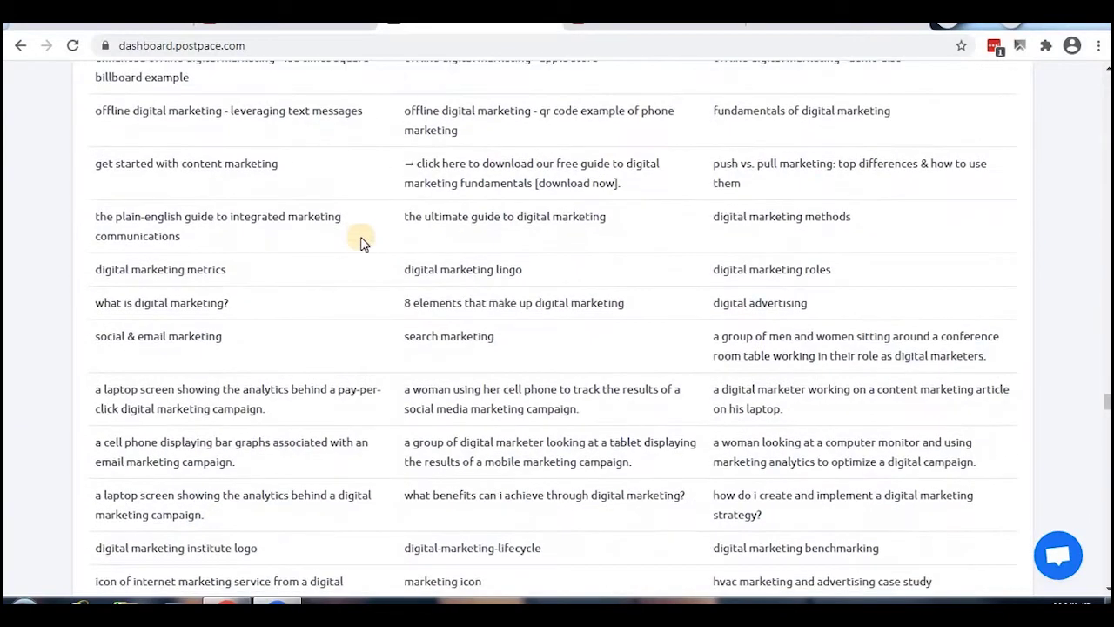
scroll(193, 263, down, 2)
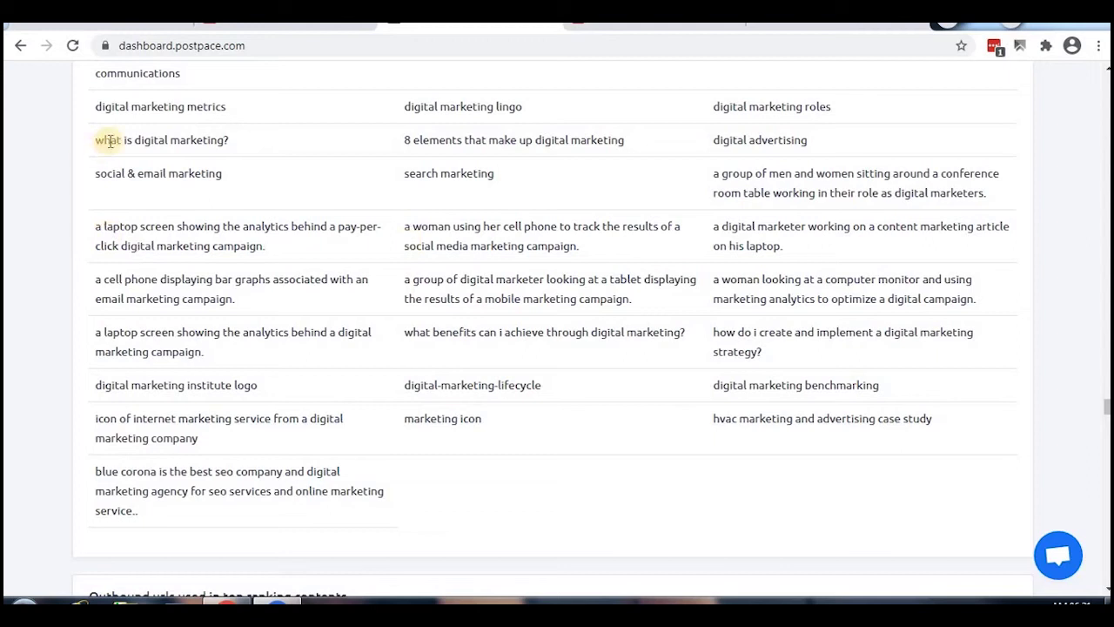
drag(291, 142, 251, 177)
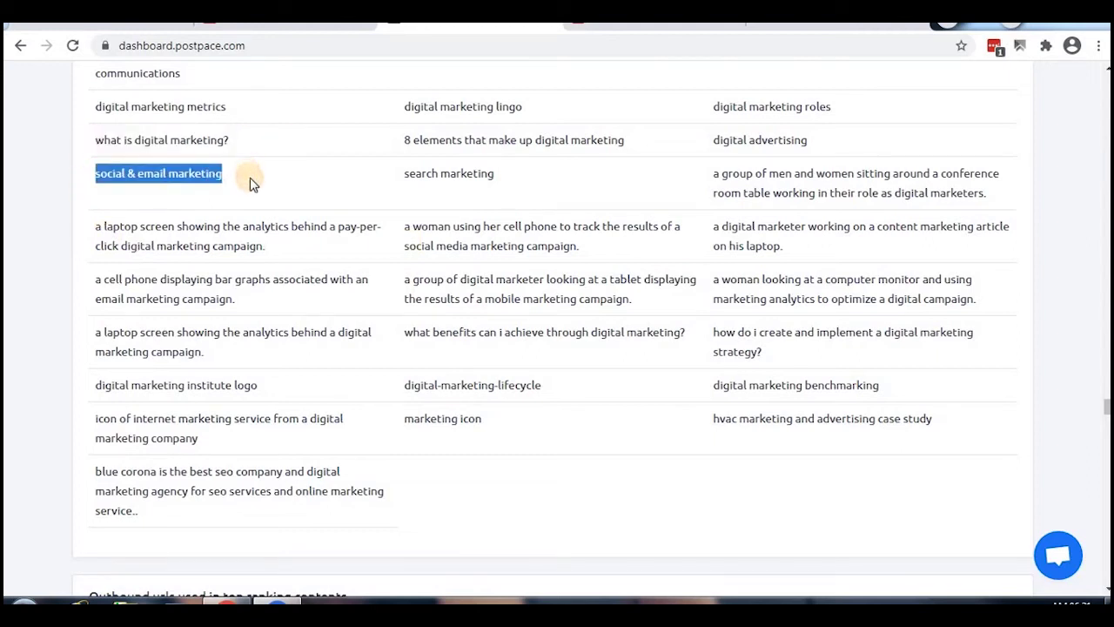
drag(405, 226, 585, 248)
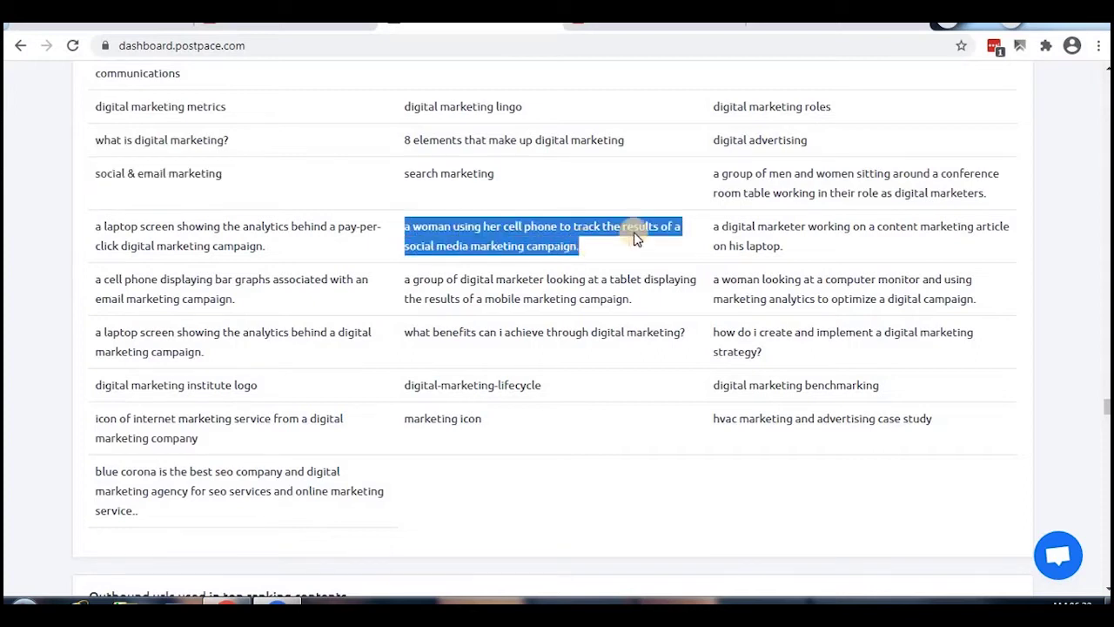
click(576, 247)
drag(576, 247, 402, 227)
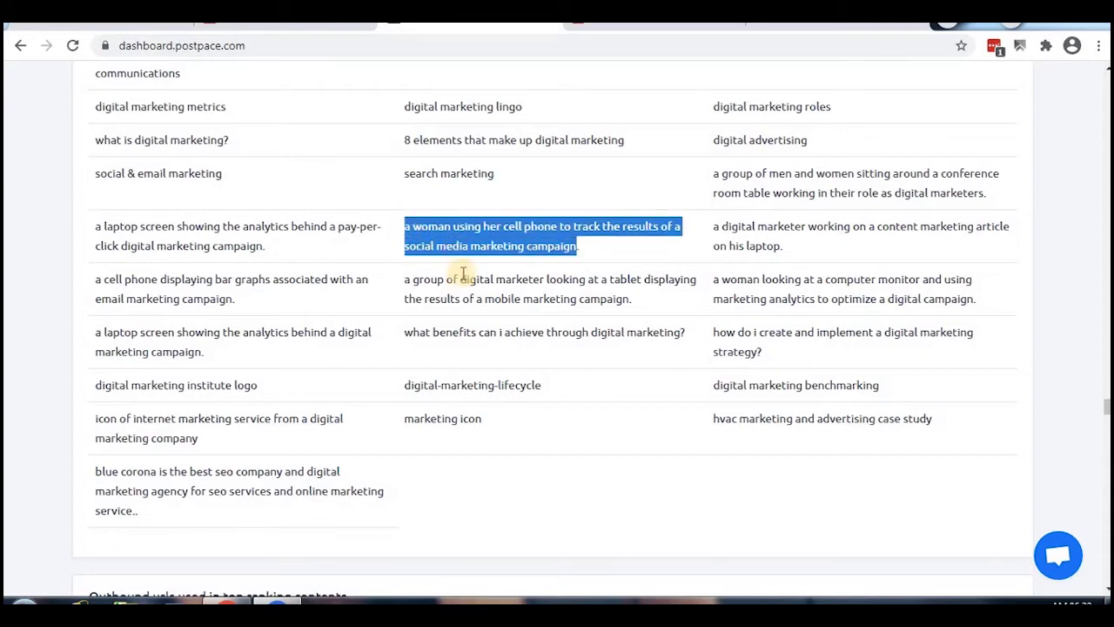
Review the outbound URLs used in top ranking contents, with their anchor texts, source articles and rankings, through to Rank #10.
scroll(461, 279, down, 2)
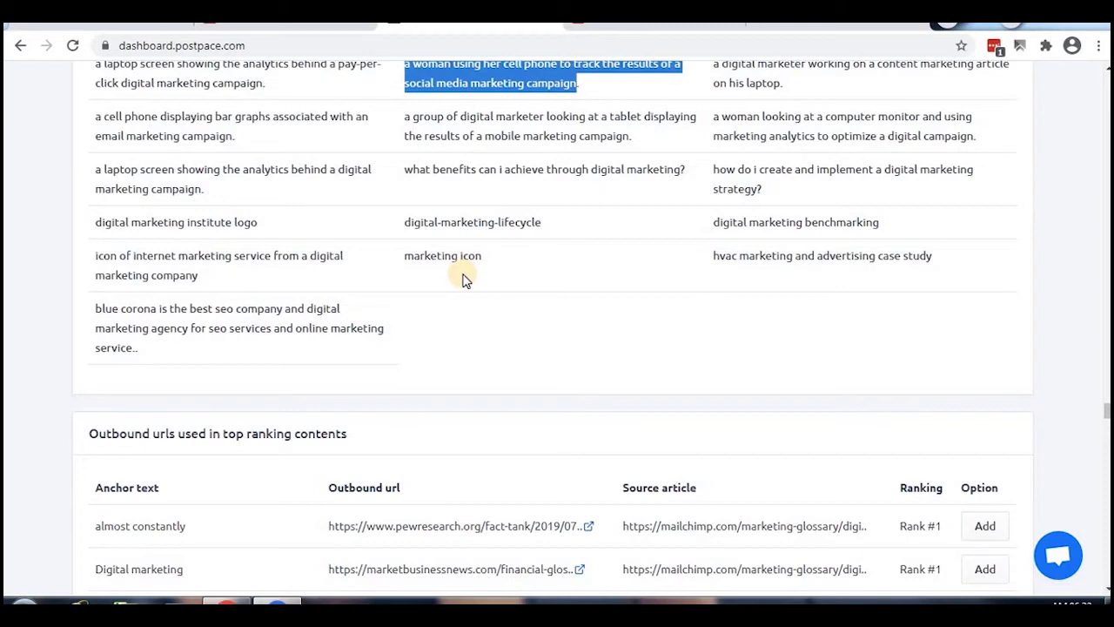
scroll(462, 278, down, 3)
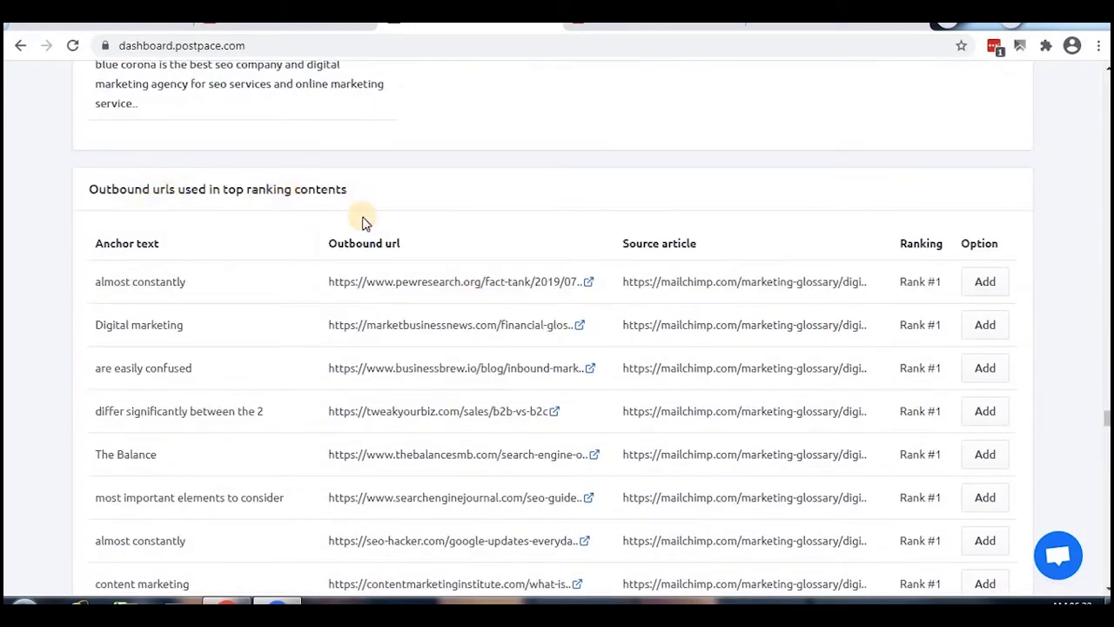
scroll(364, 222, down, 1)
scroll(114, 213, down, 2)
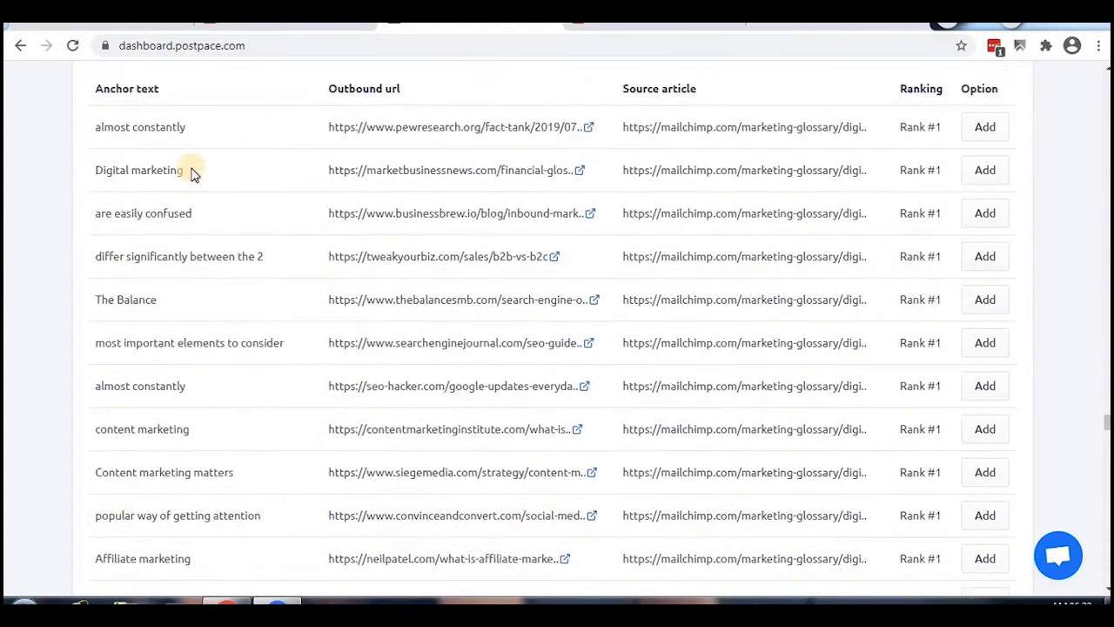
scroll(417, 270, down, 15)
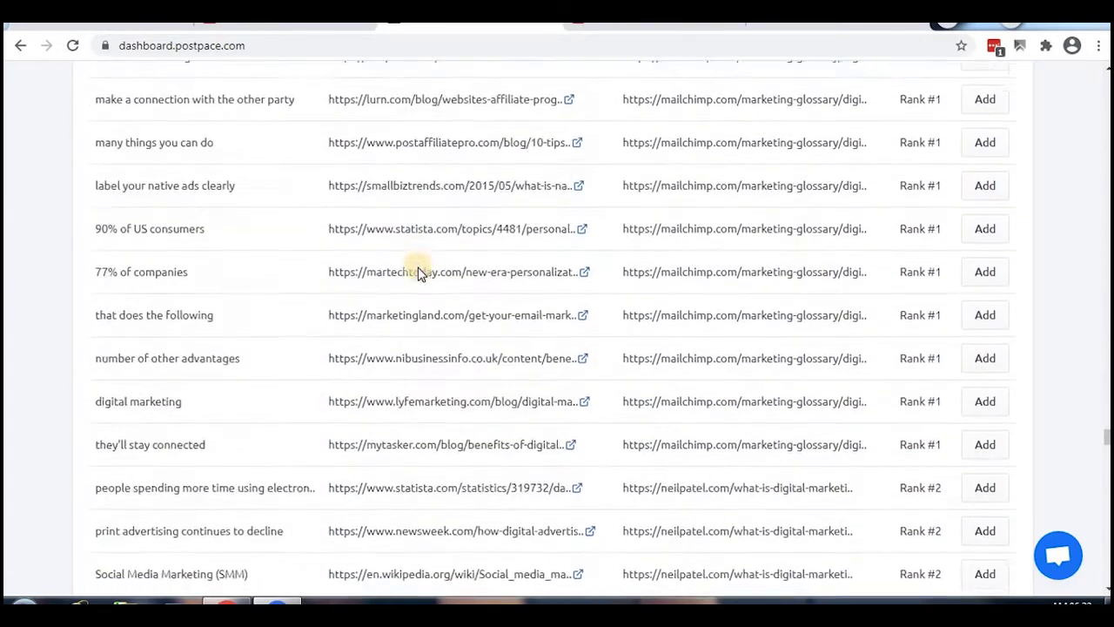
scroll(417, 273, down, 20)
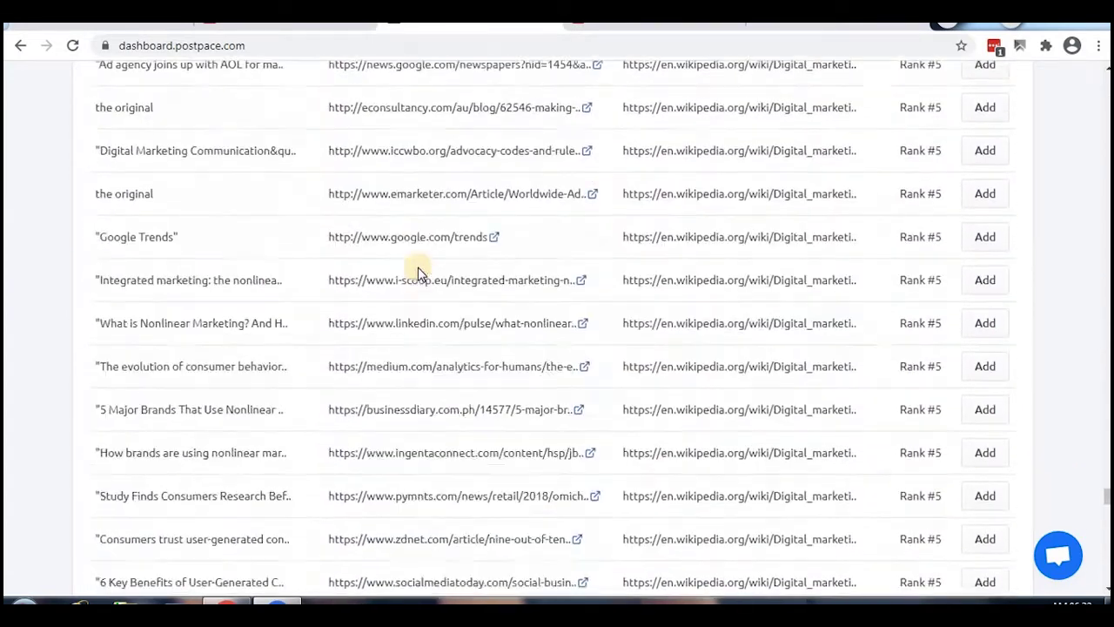
scroll(435, 275, down, 15)
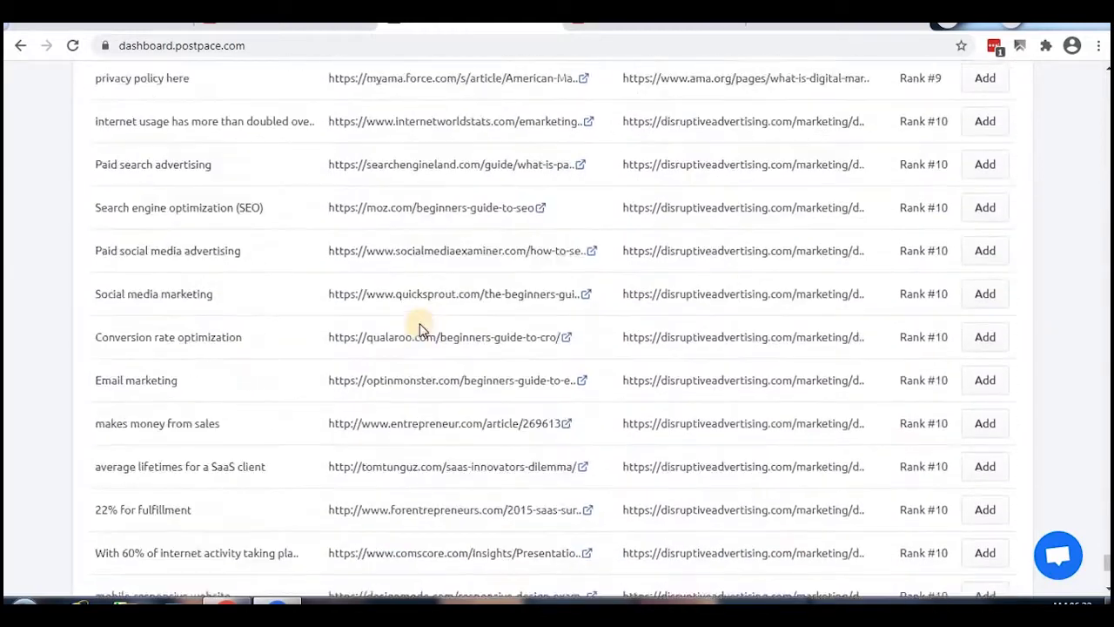
scroll(1105, 513, up, 10)
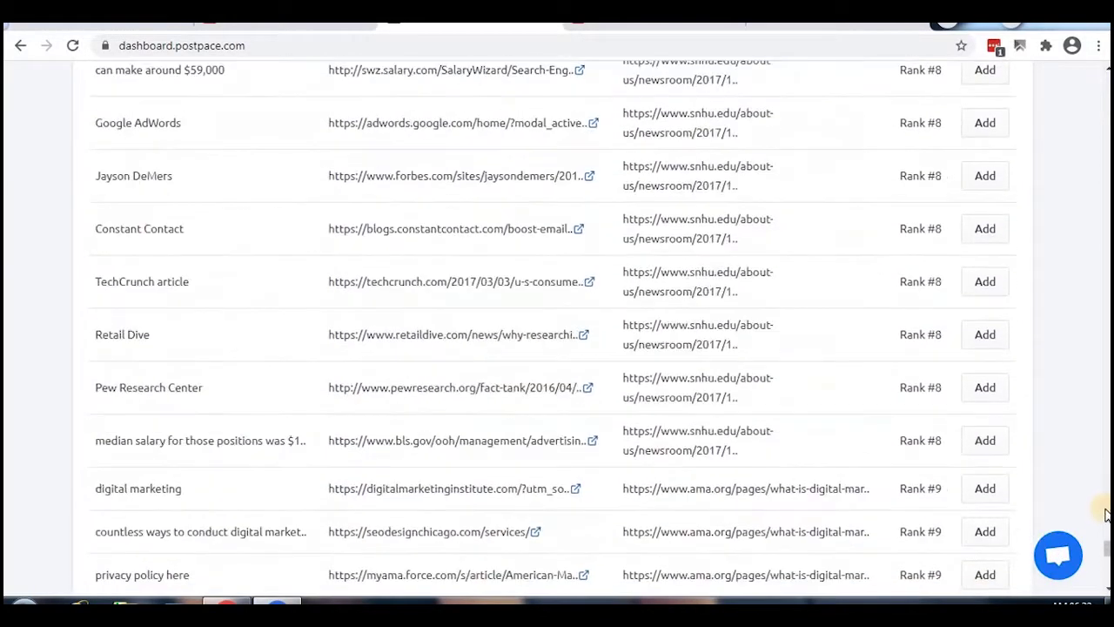
Open the report's content brief and delete all of its existing headlines, ending with "Why invest in digital marketing for home service compan..".
drag(1107, 552, 1082, 87)
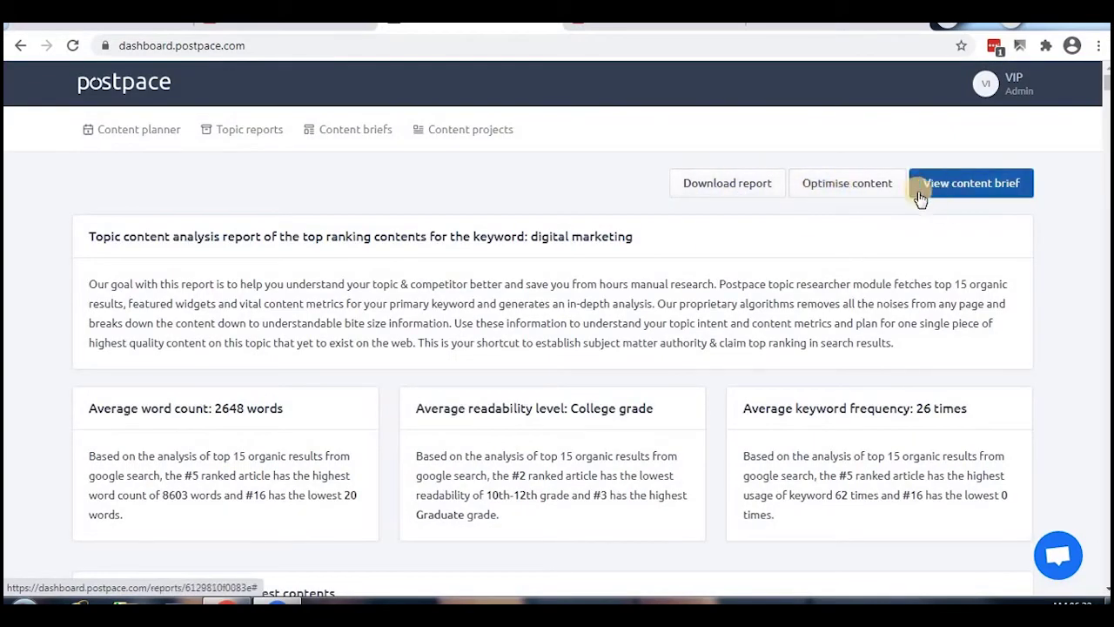
click(958, 188)
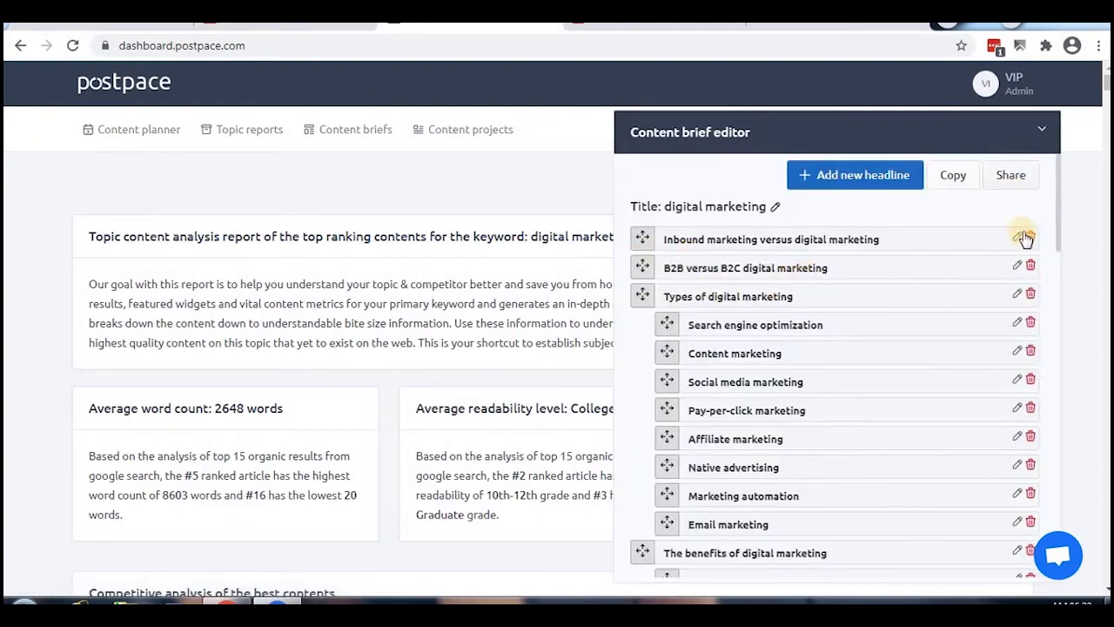
click(1029, 239)
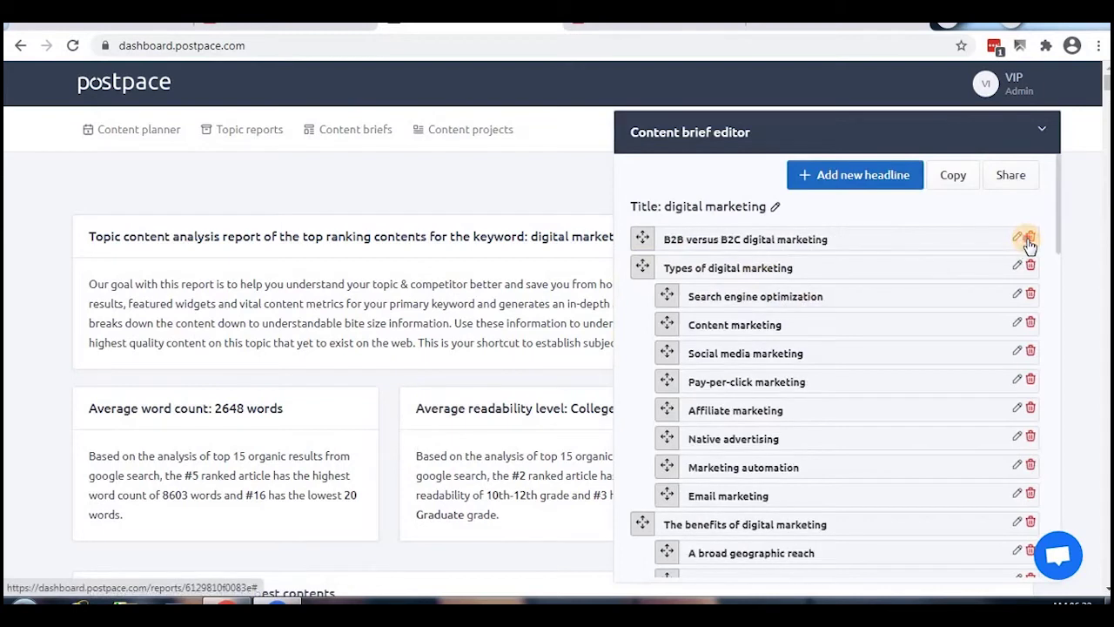
click(1029, 239)
click(1030, 240)
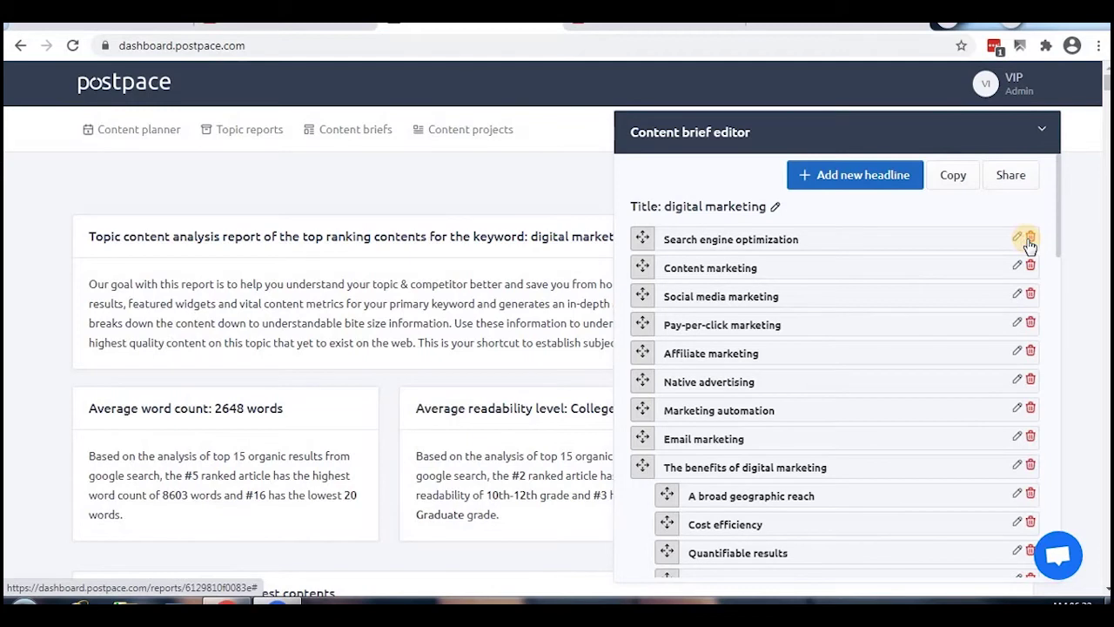
click(1029, 240)
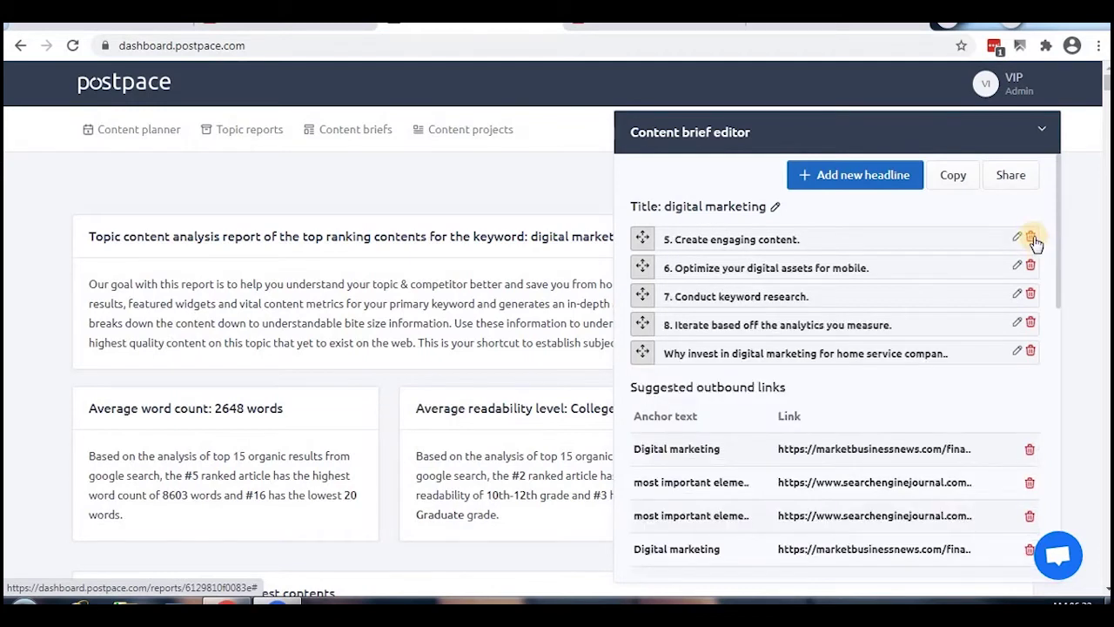
click(1029, 239)
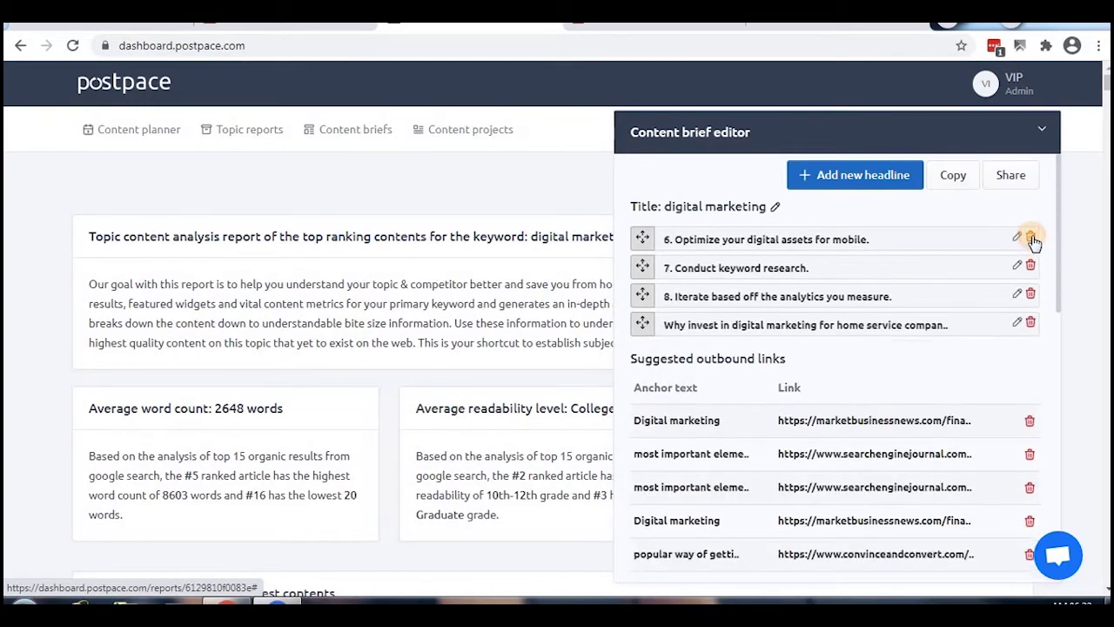
click(1029, 239)
click(1029, 239)
click(1030, 239)
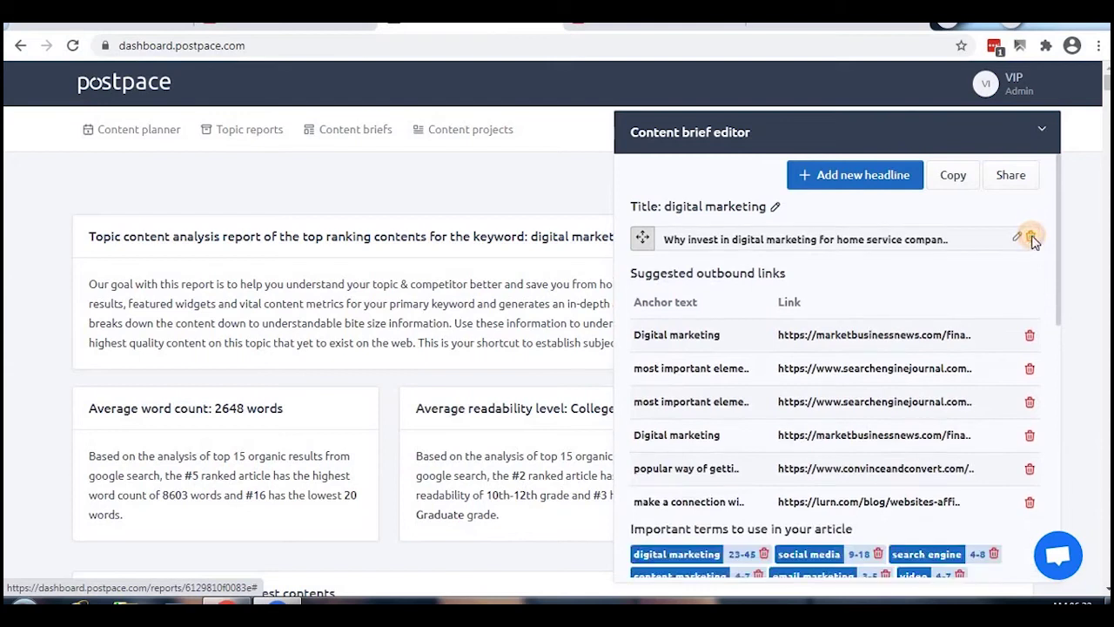
click(1029, 239)
Add a placeholder headline to the brief, plus "What is digital marketing?" and "Types of digital marketing" from the Mailchimp outline.
click(852, 178)
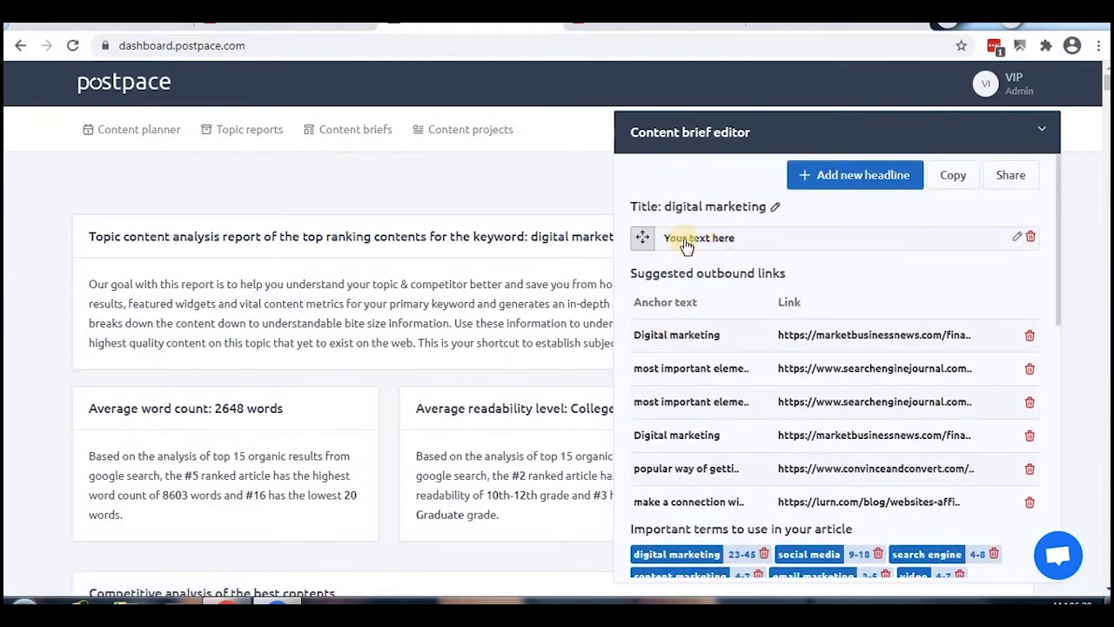
scroll(139, 453, down, 5)
scroll(157, 431, down, 15)
scroll(106, 348, down, 2)
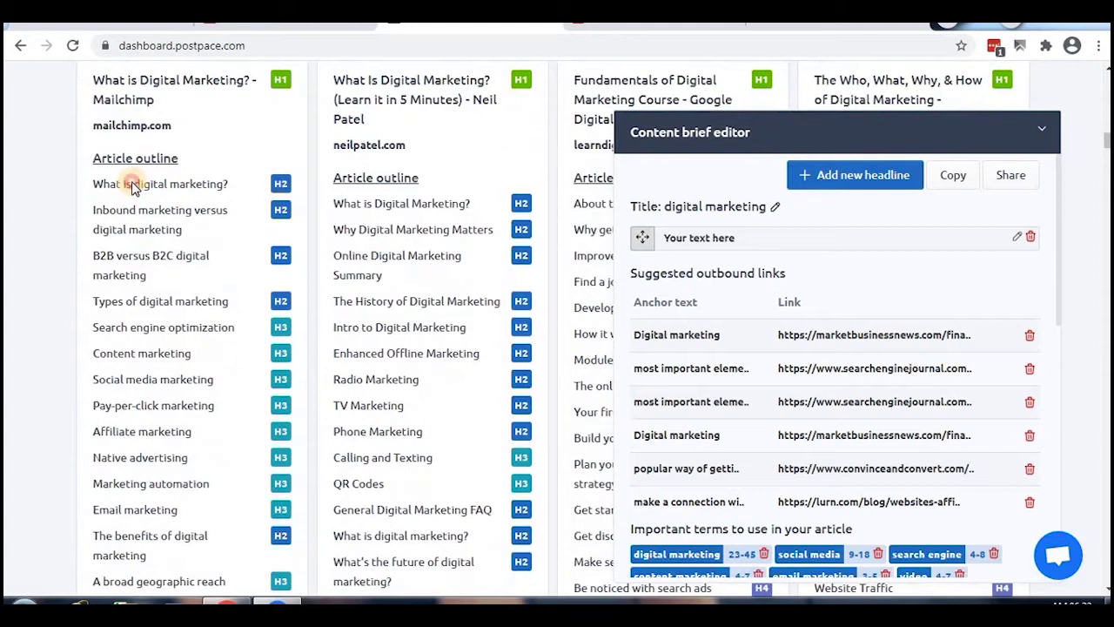
click(132, 186)
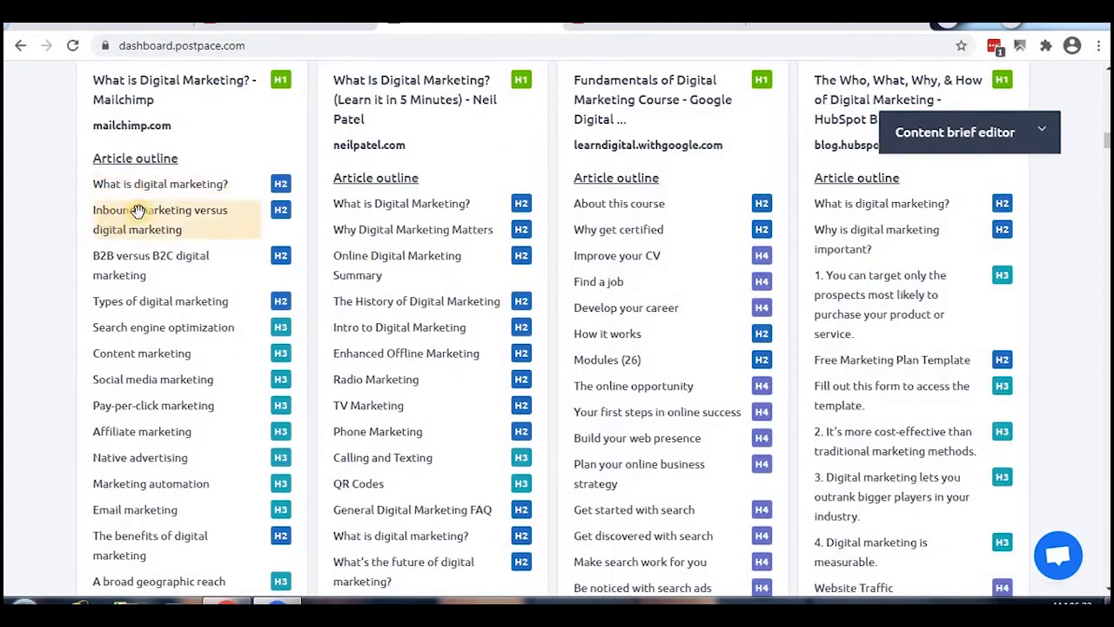
click(126, 305)
Add the Mailchimp outline's marketing-type headlines to the brief, including Search engine optimization, Content marketing, Social media marketing, Affiliate marketing, Native advertising and Email marketing.
scroll(139, 242, down, 1)
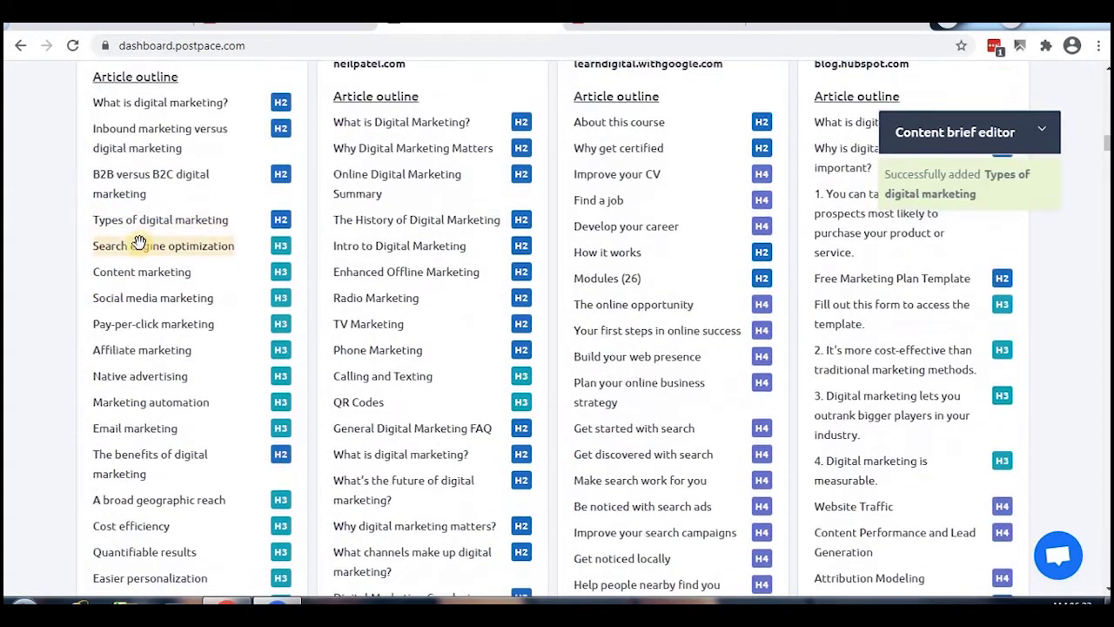
click(130, 248)
click(131, 272)
click(131, 298)
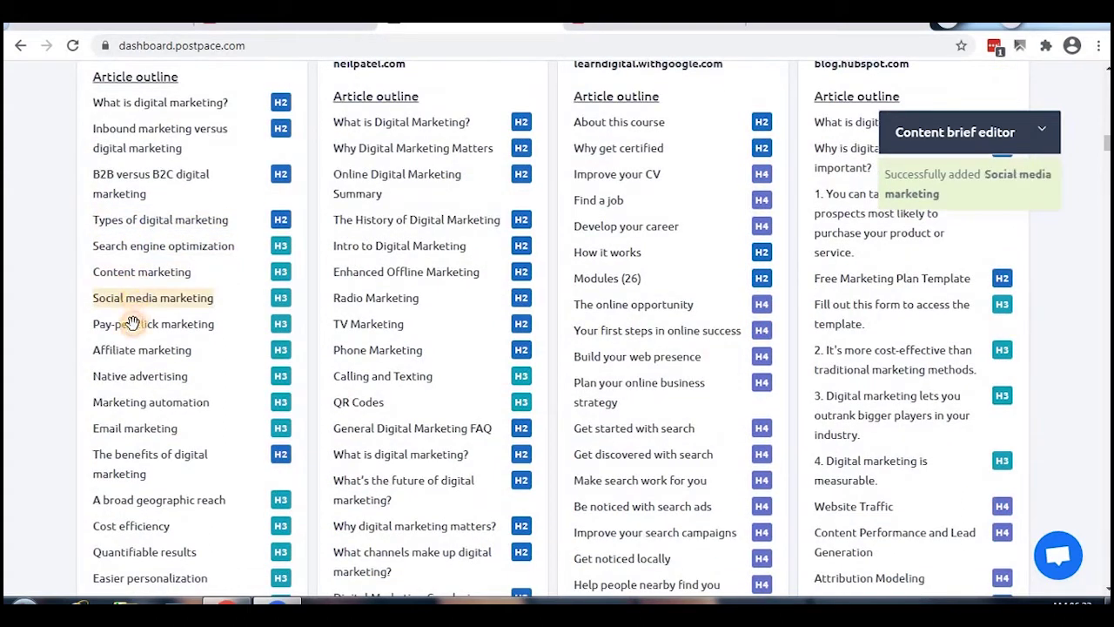
click(129, 352)
click(129, 375)
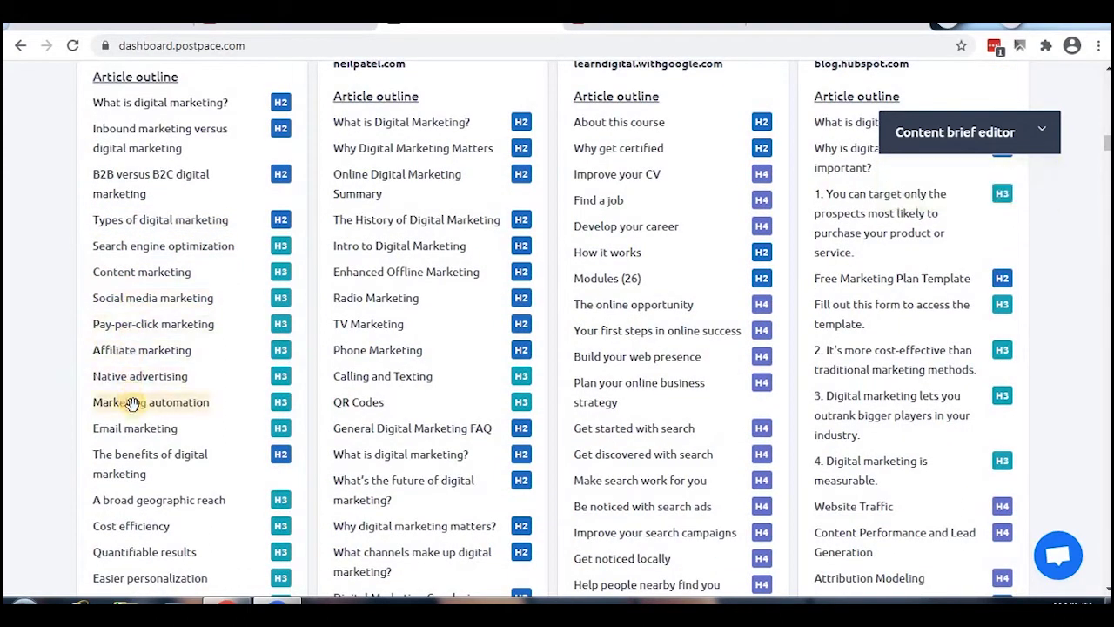
click(135, 428)
Add the Mailchimp benefit headlines "A broad geographic reach", "Cost efficiency", "Easier personalization" and "More connection with customers" to the brief.
scroll(137, 426, down, 2)
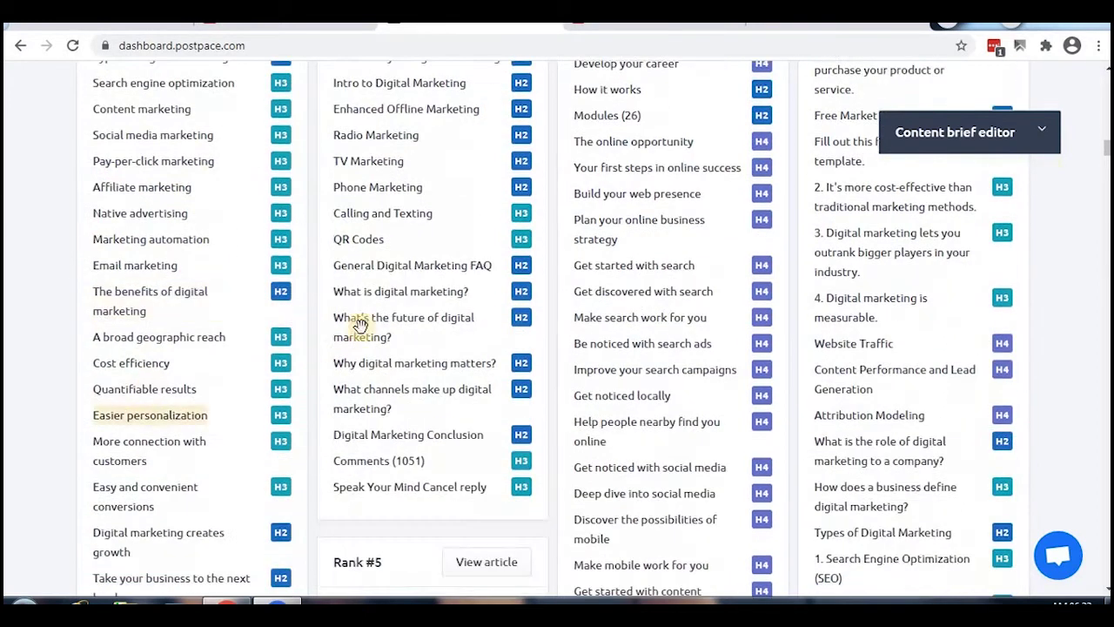
click(137, 337)
click(140, 362)
click(140, 416)
click(164, 440)
Add "How to Do Digital Marketing" and its numbered headlines 1 to 4 from the HubSpot outline to the brief.
scroll(151, 422, down, 3)
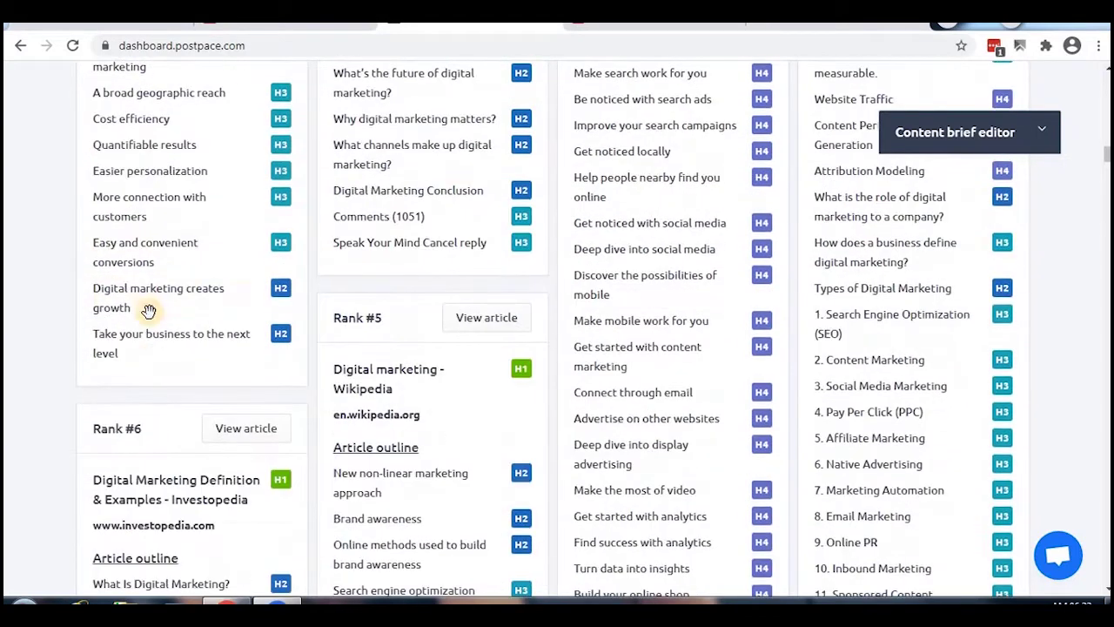
scroll(833, 238, down, 1)
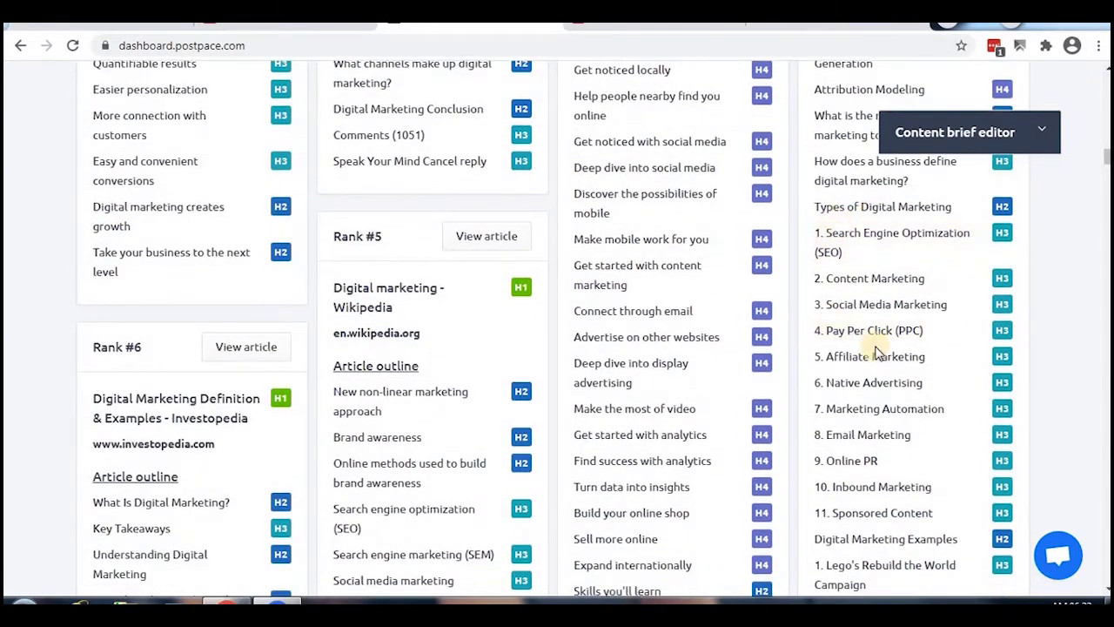
scroll(875, 353, down, 5)
scroll(870, 382, down, 2)
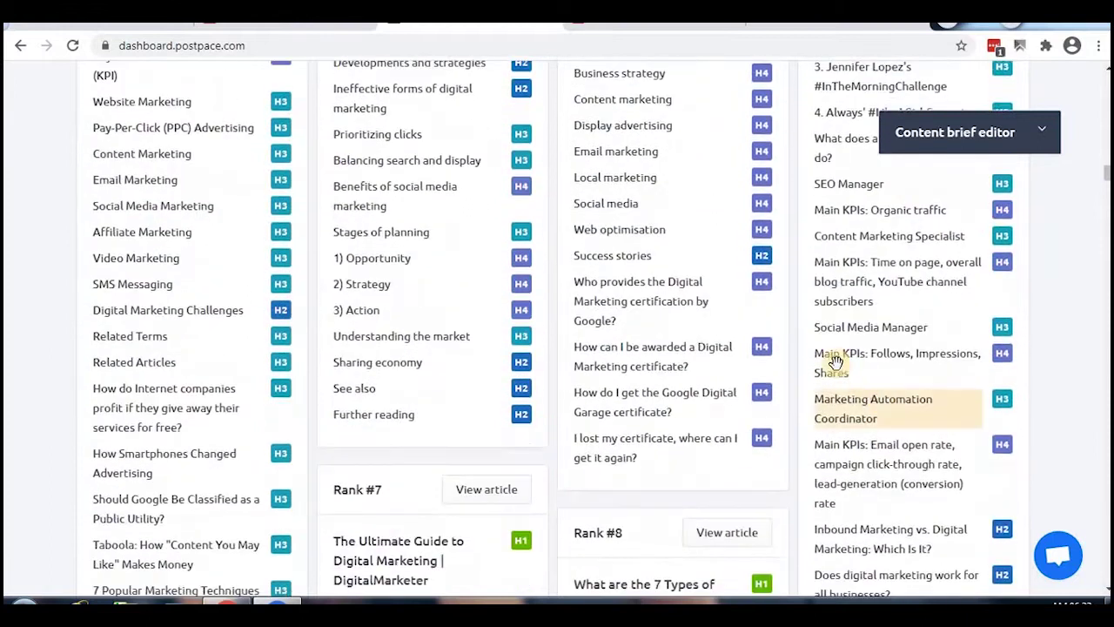
scroll(858, 353, down, 1)
scroll(896, 279, down, 5)
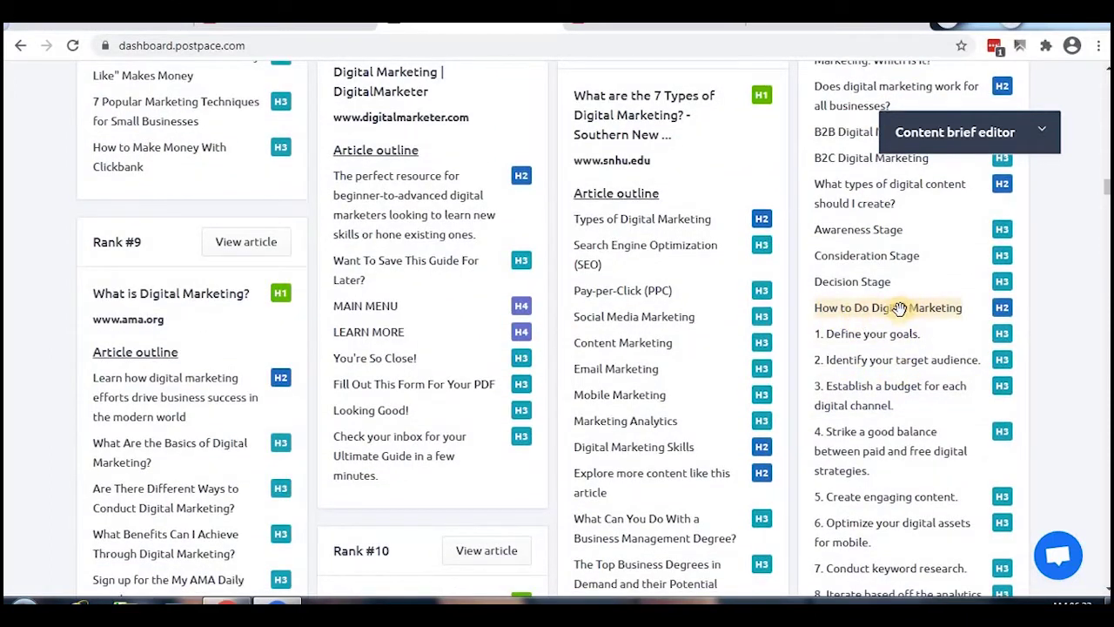
click(888, 309)
click(867, 335)
click(866, 361)
click(863, 389)
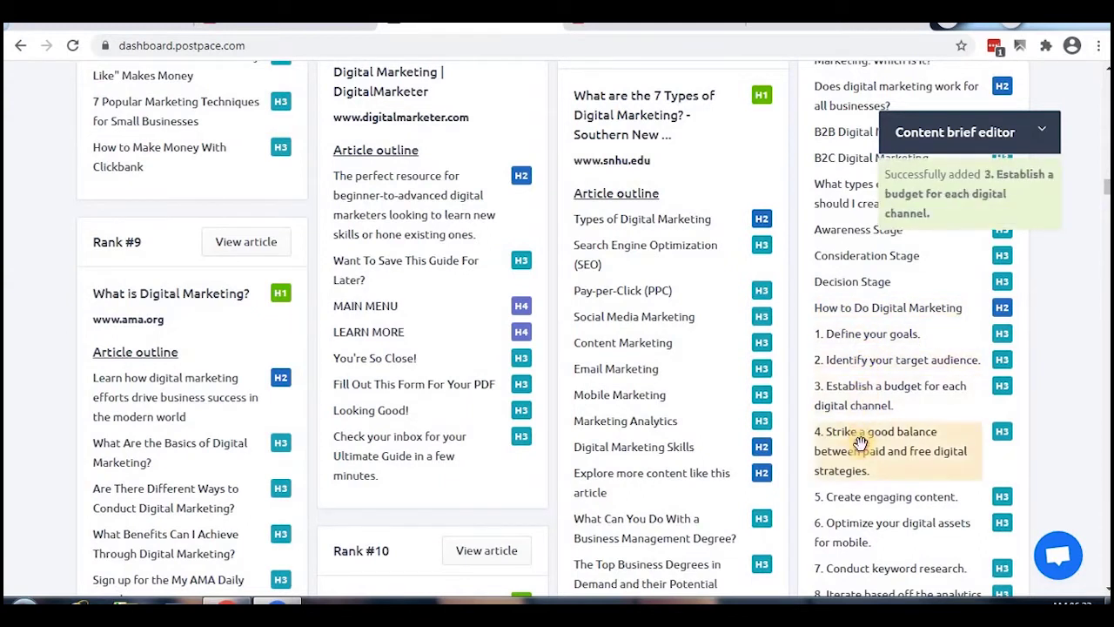
click(859, 437)
Add the HubSpot headlines "5. Create engaging content." and "6. Optimize your digital assets for mobile." to the brief.
scroll(858, 377, down, 2)
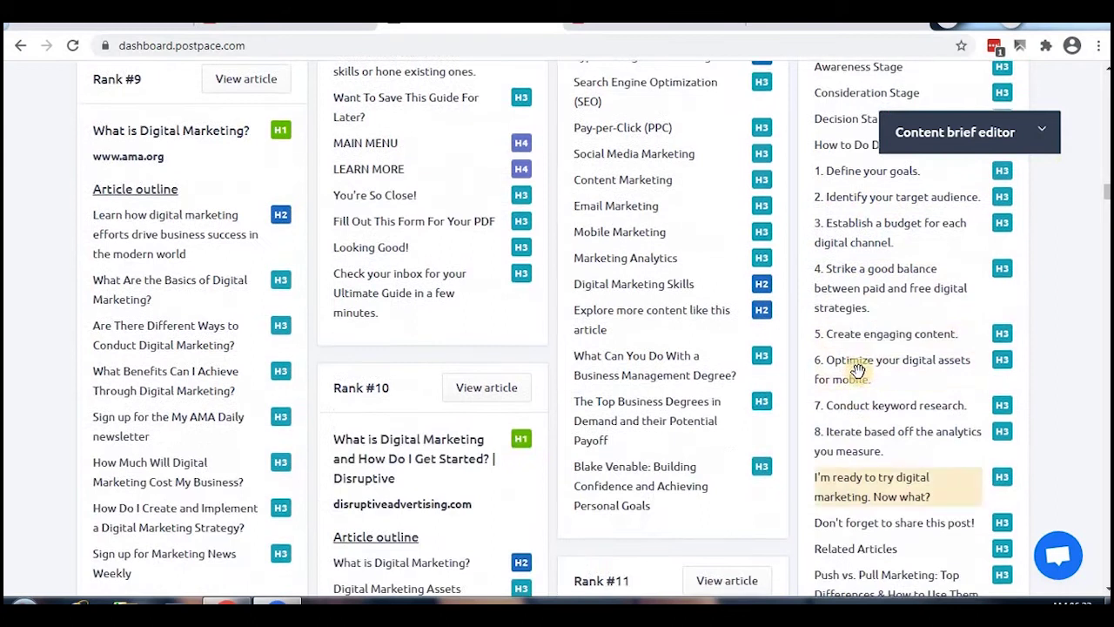
click(851, 333)
click(858, 364)
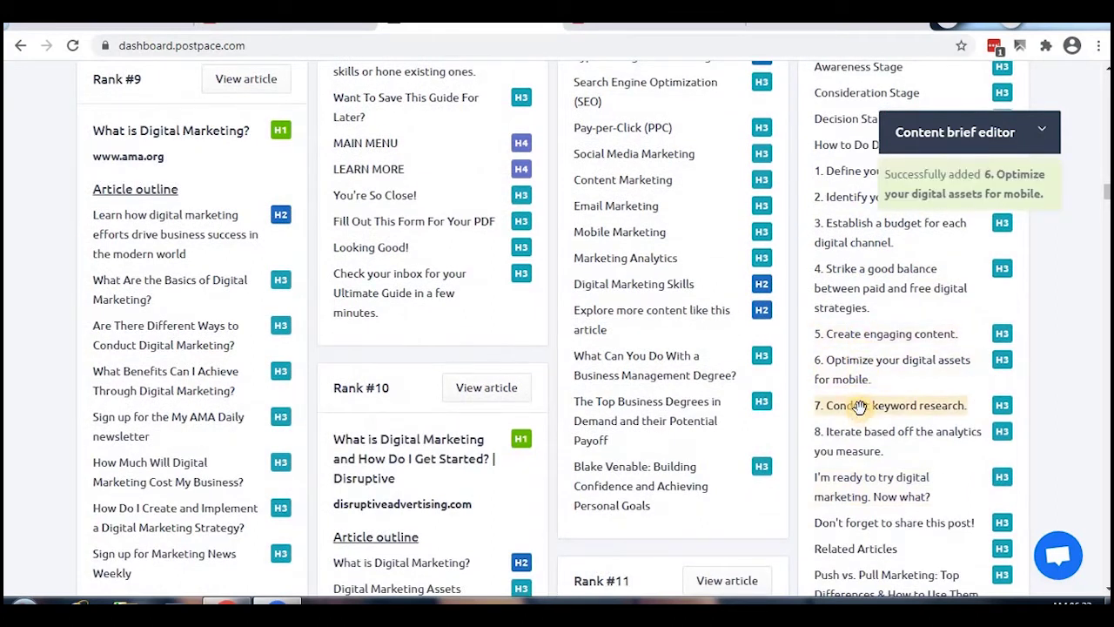
Add the headline "Why is Digital Marketing Important?" from the Rank #12 Marketing Evolution outline to the brief.
scroll(854, 428, down, 4)
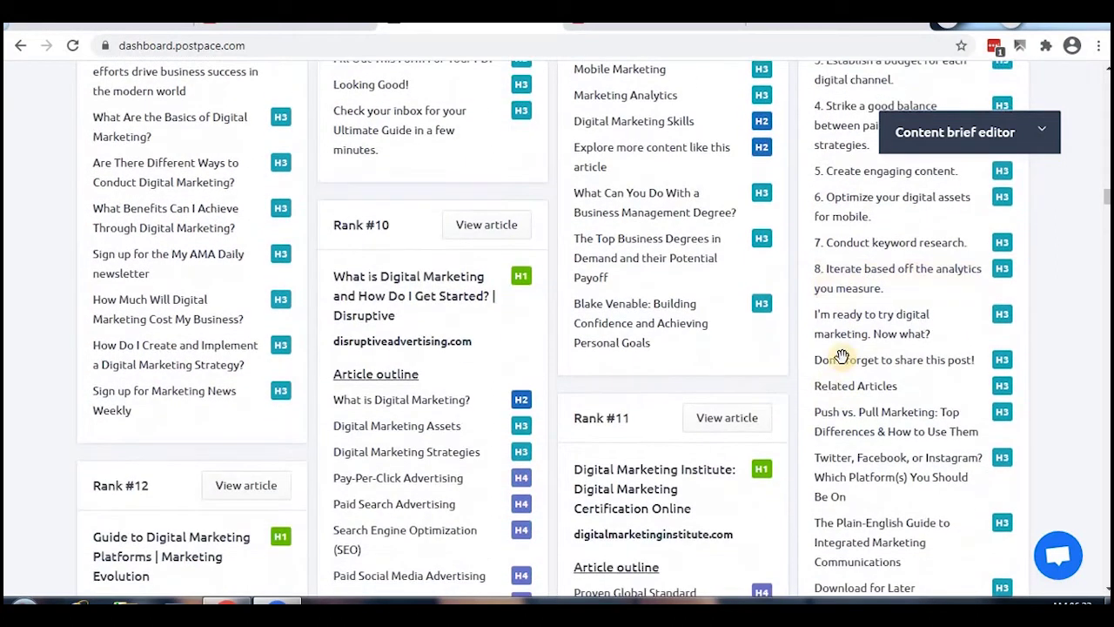
scroll(809, 313, down, 1)
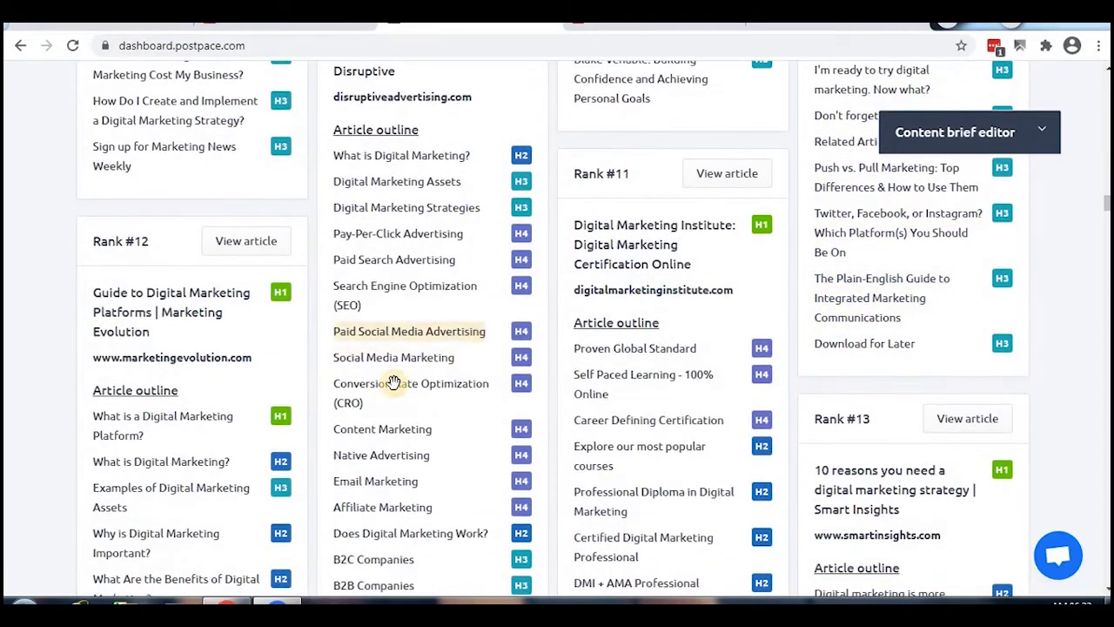
scroll(365, 348, down, 2)
scroll(186, 291, down, 1)
scroll(137, 357, down, 2)
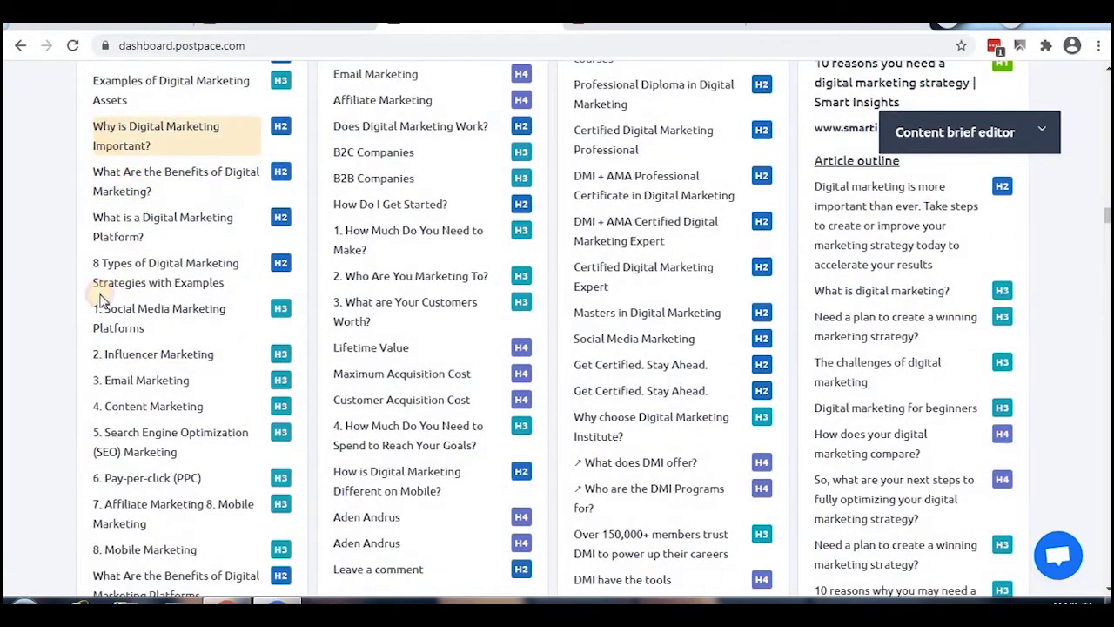
scroll(131, 327, down, 1)
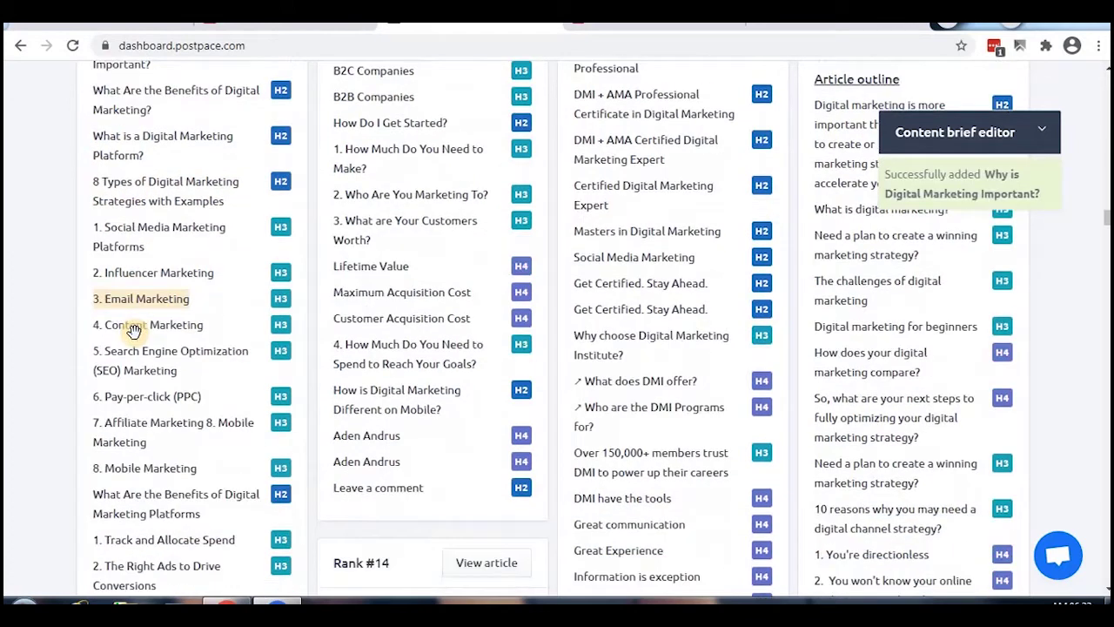
Look through the remaining article outlines down to the end of the Rank #17 Blue Corona outline.
scroll(133, 331, down, 8)
scroll(135, 339, down, 1)
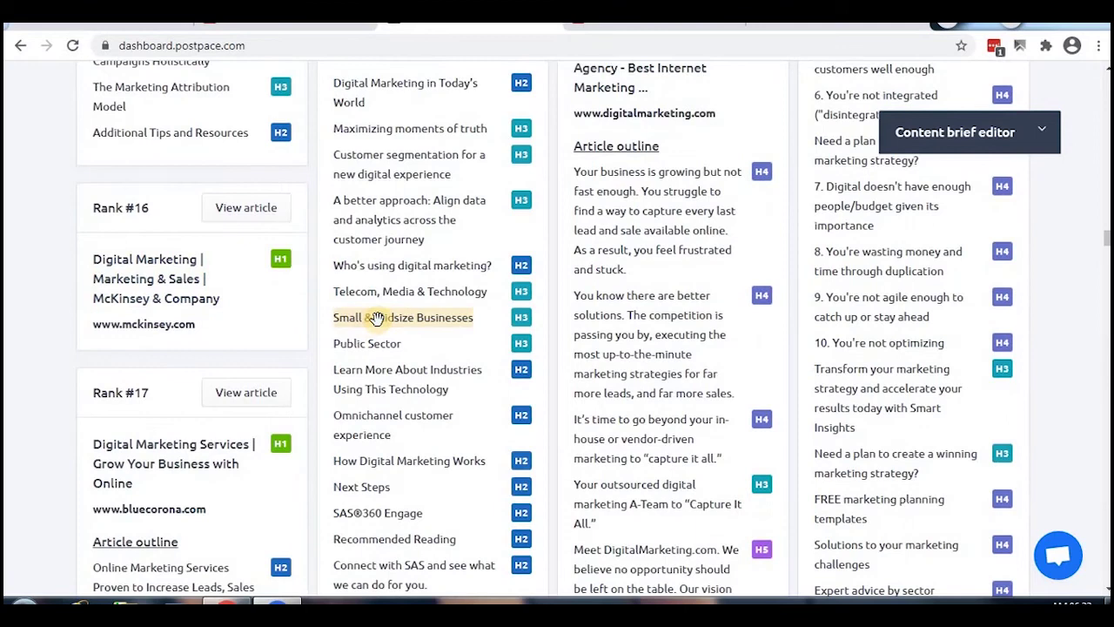
scroll(376, 319, down, 4)
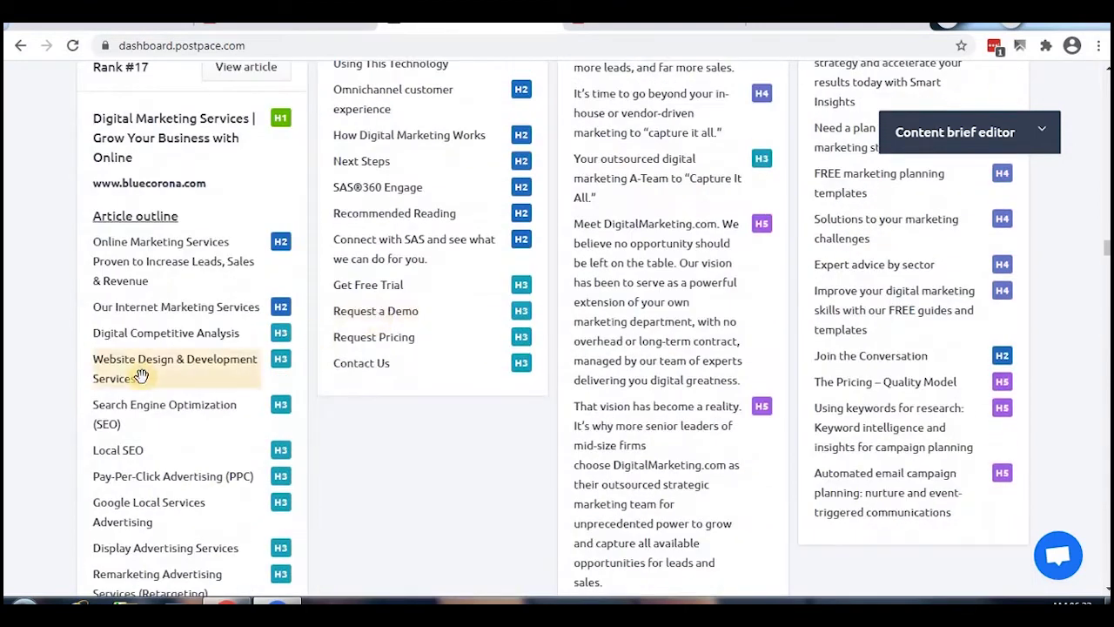
scroll(626, 368, down, 6)
scroll(124, 390, down, 10)
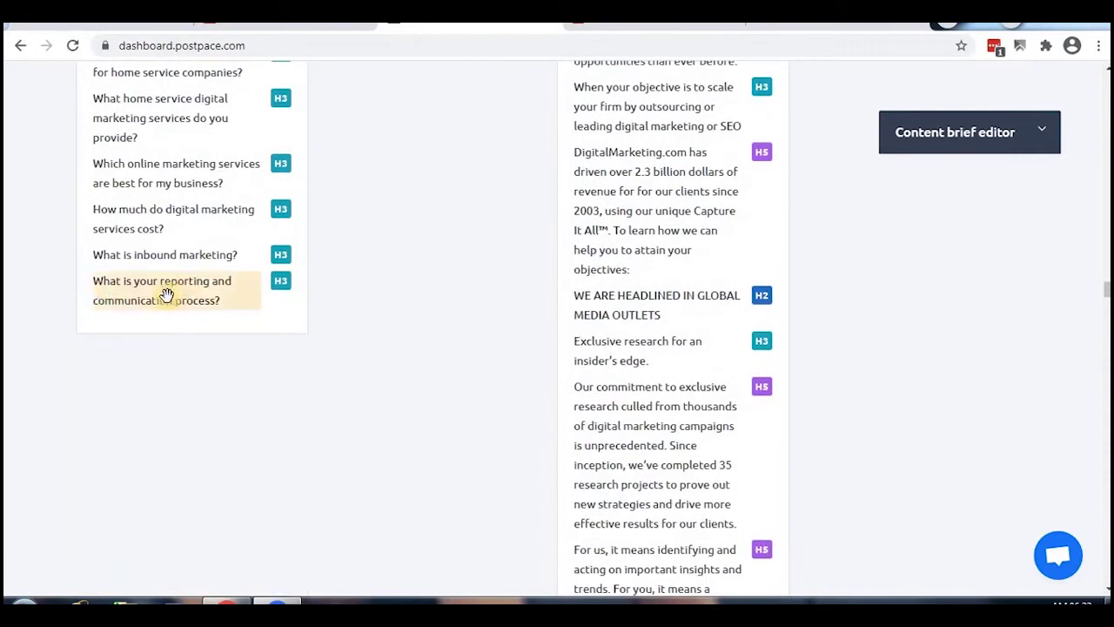
Add the headline "Which online marketing services are best for my business?" from the Blue Corona outline to the brief.
scroll(137, 296, up, 1)
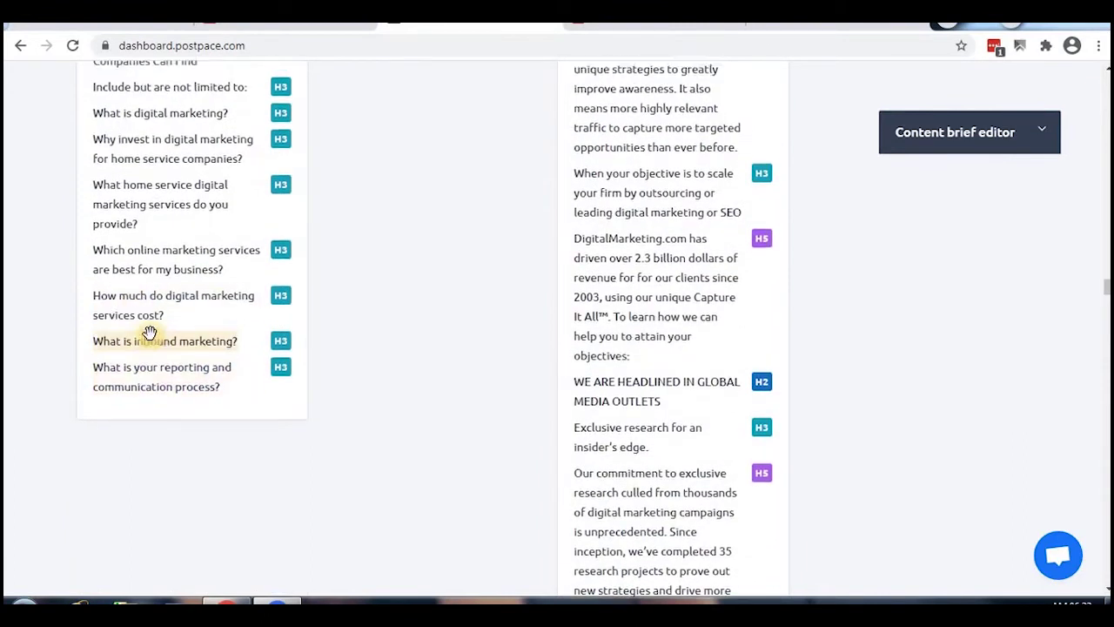
scroll(130, 313, up, 2)
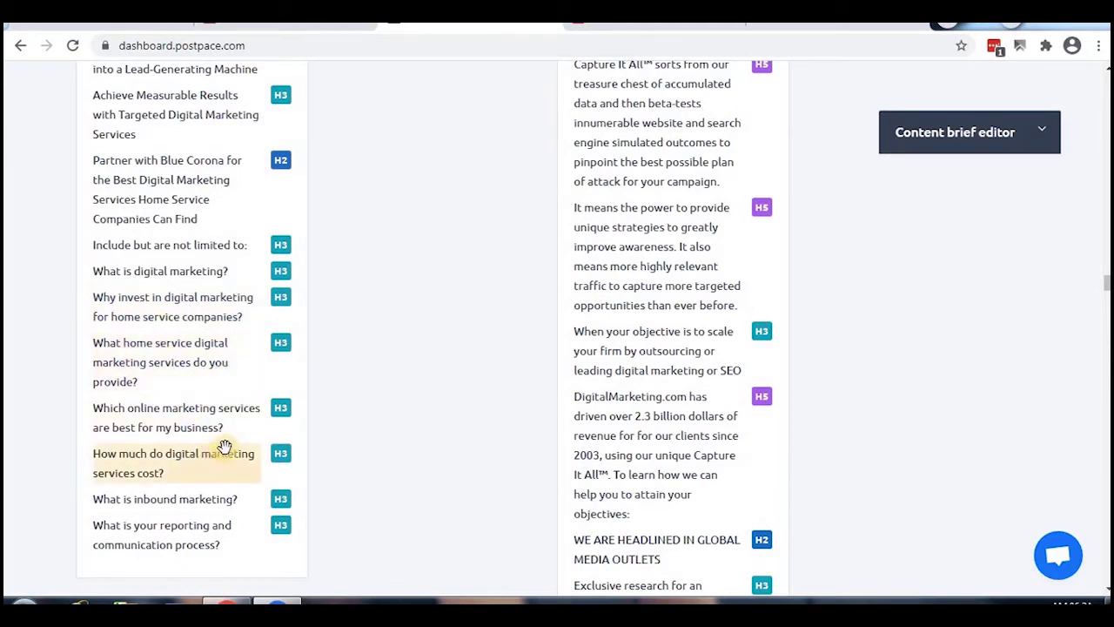
click(173, 413)
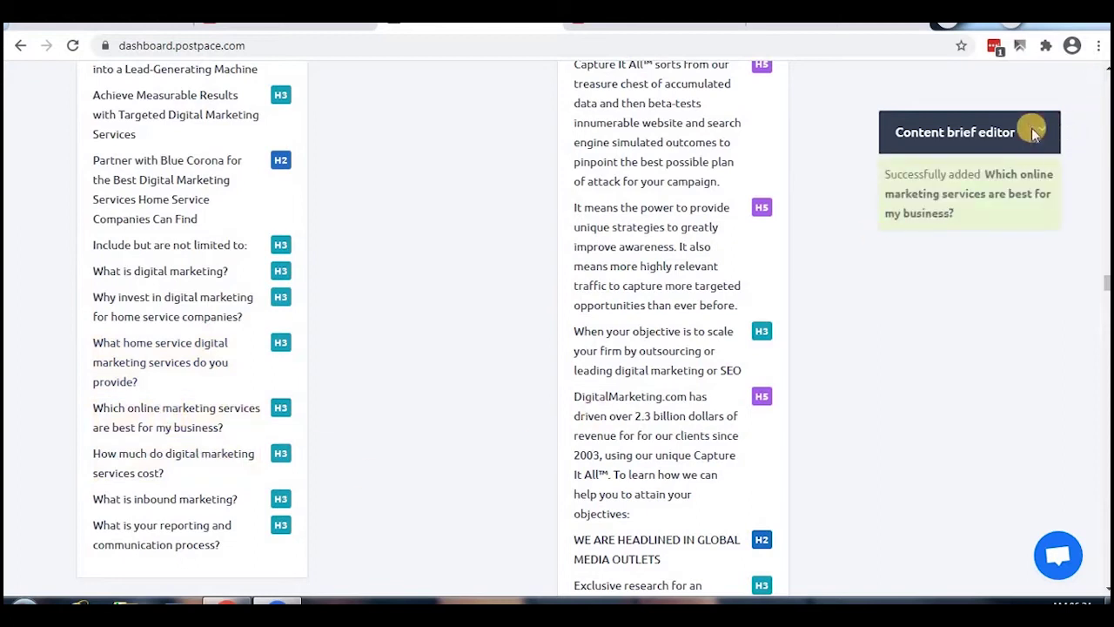
Add the first three Quora questions, on what digital marketing is, its basics and its benefits, from "Questions to answer" to the brief.
scroll(429, 435, down, 10)
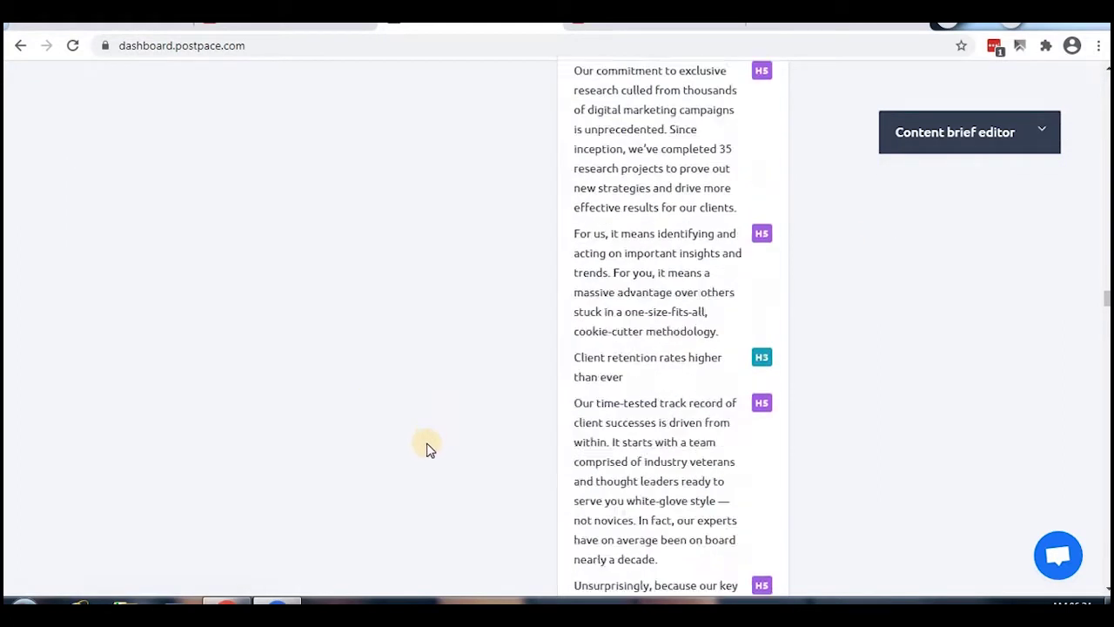
scroll(421, 449, down, 12)
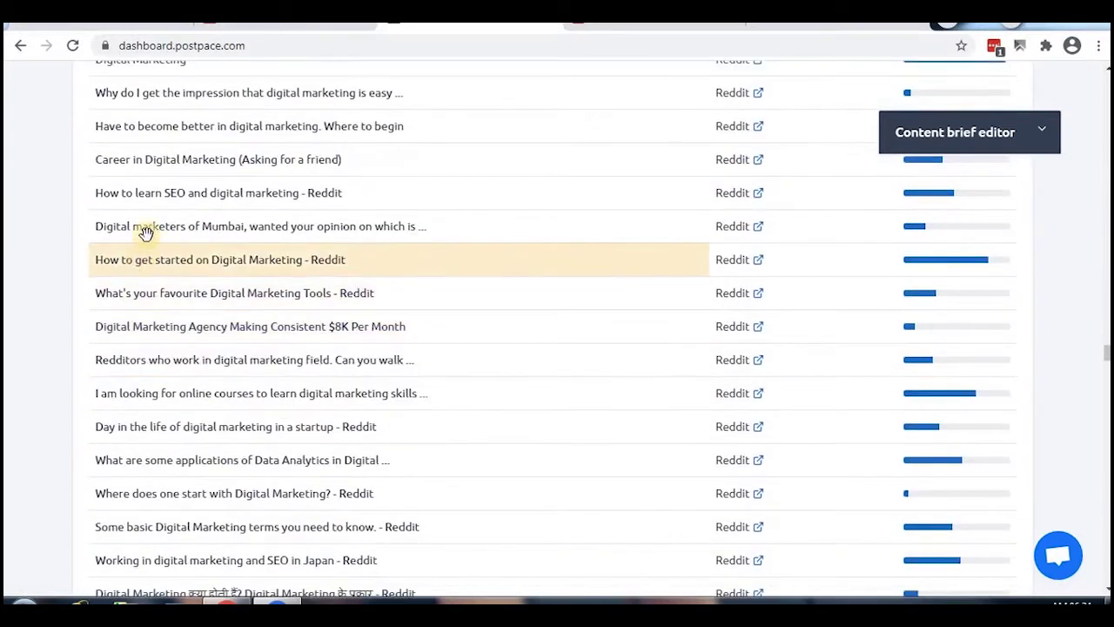
scroll(125, 372, up, 9)
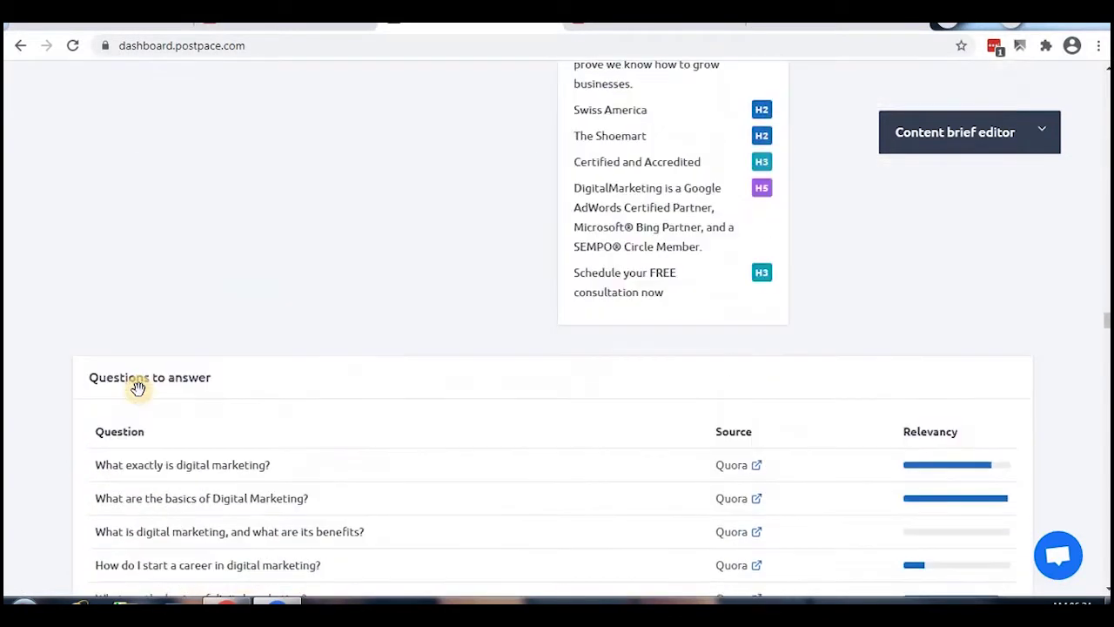
click(157, 143)
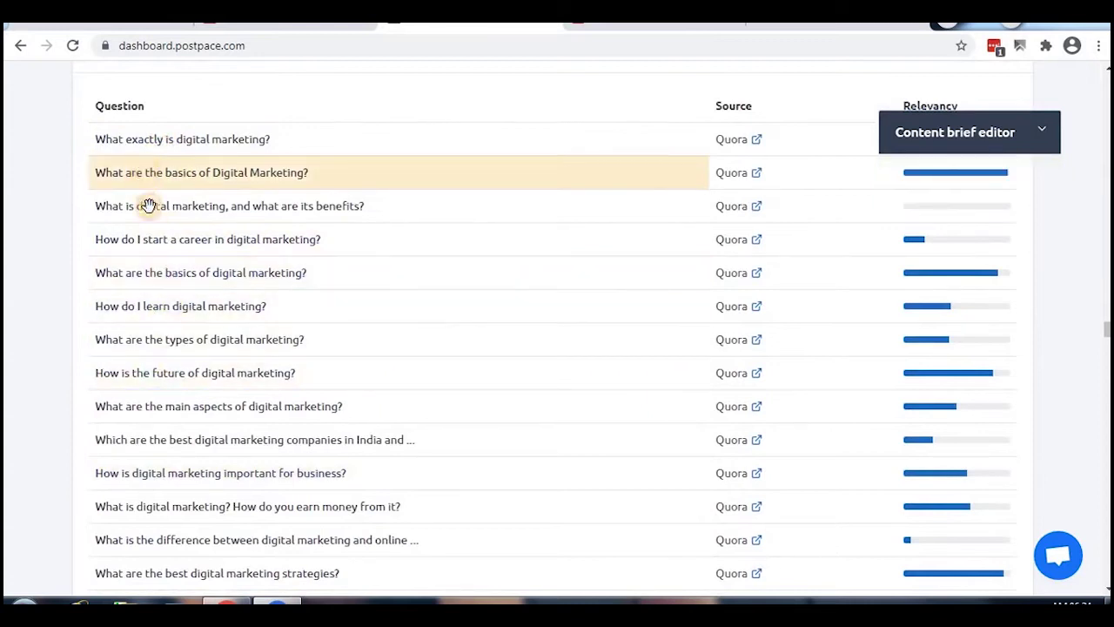
click(148, 203)
Add outbound links from the Rank #1 Mailchimp article to the brief, including "most important elements to consider" and "label your native ads clearly".
scroll(228, 435, down, 10)
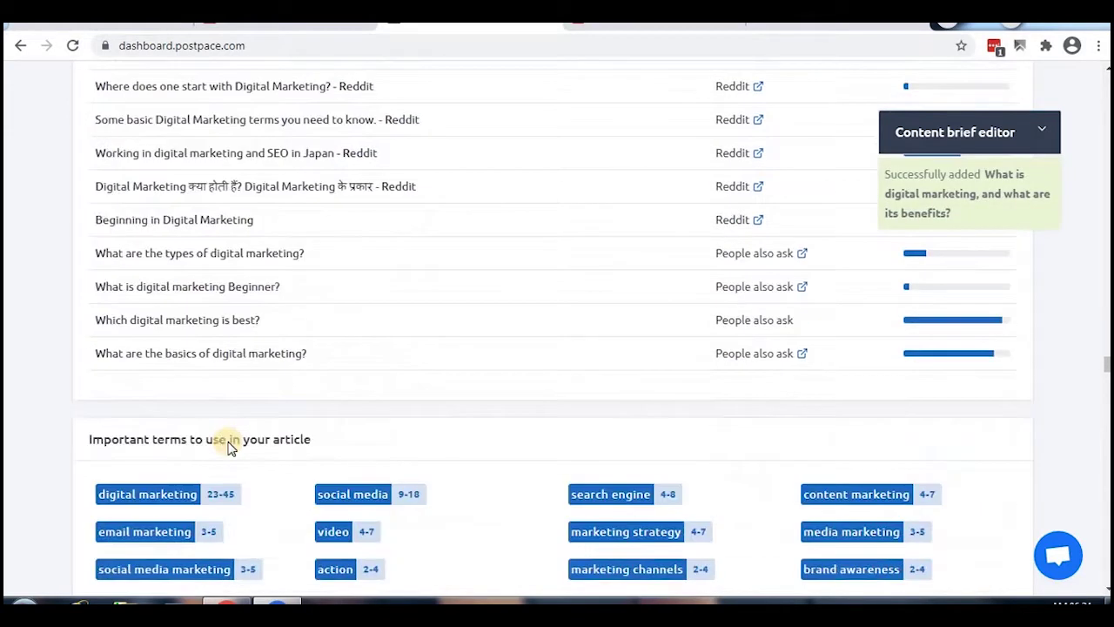
scroll(226, 439, down, 5)
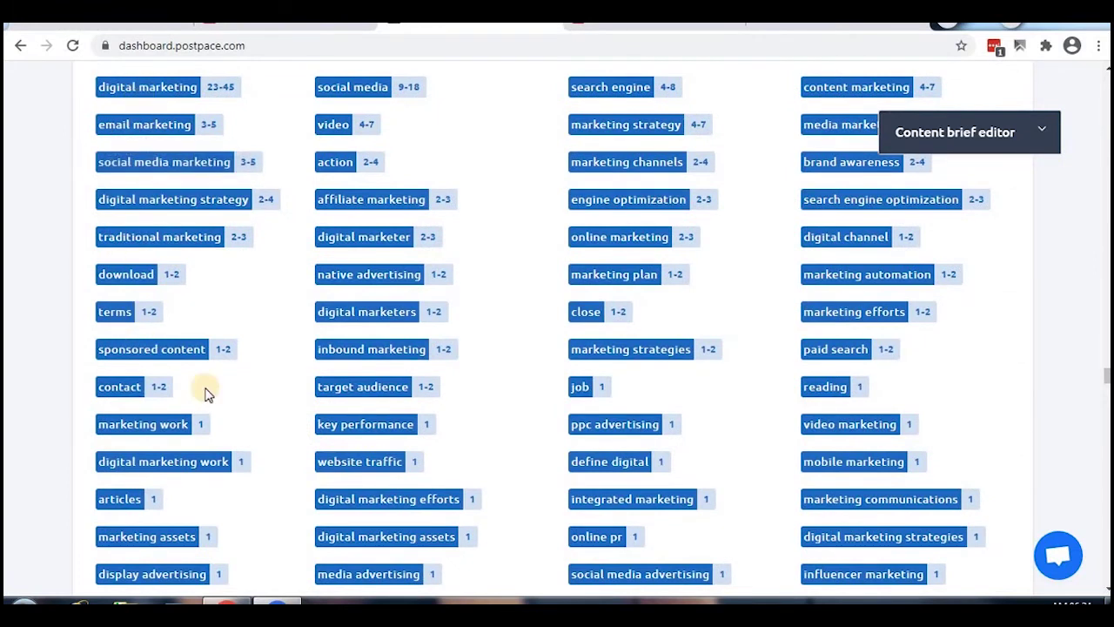
scroll(236, 435, down, 12)
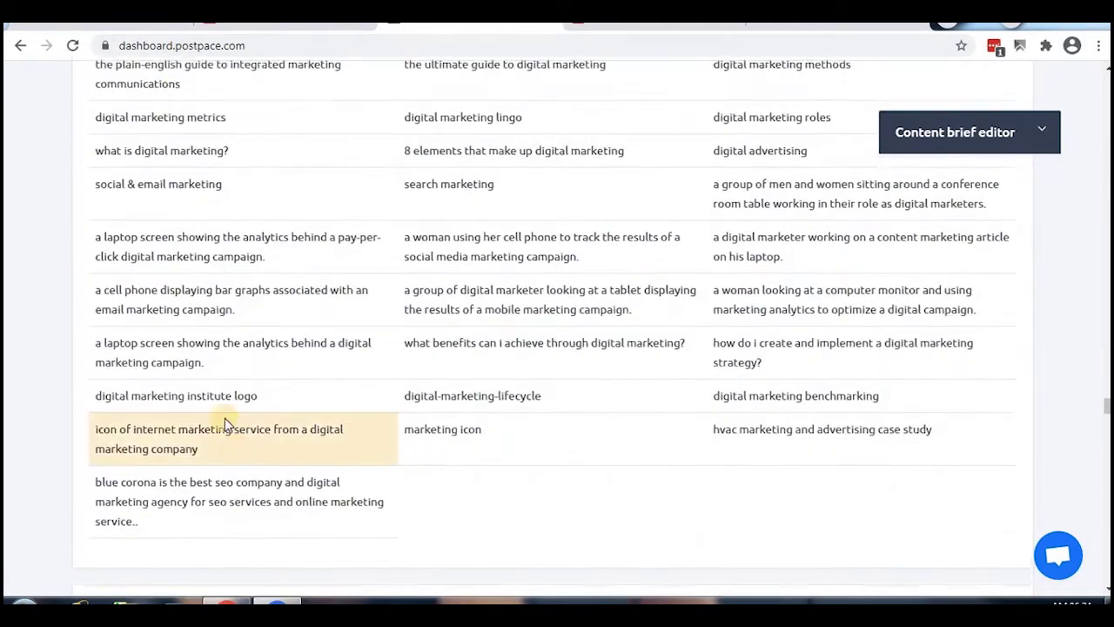
scroll(225, 422, up, 3)
scroll(339, 453, down, 9)
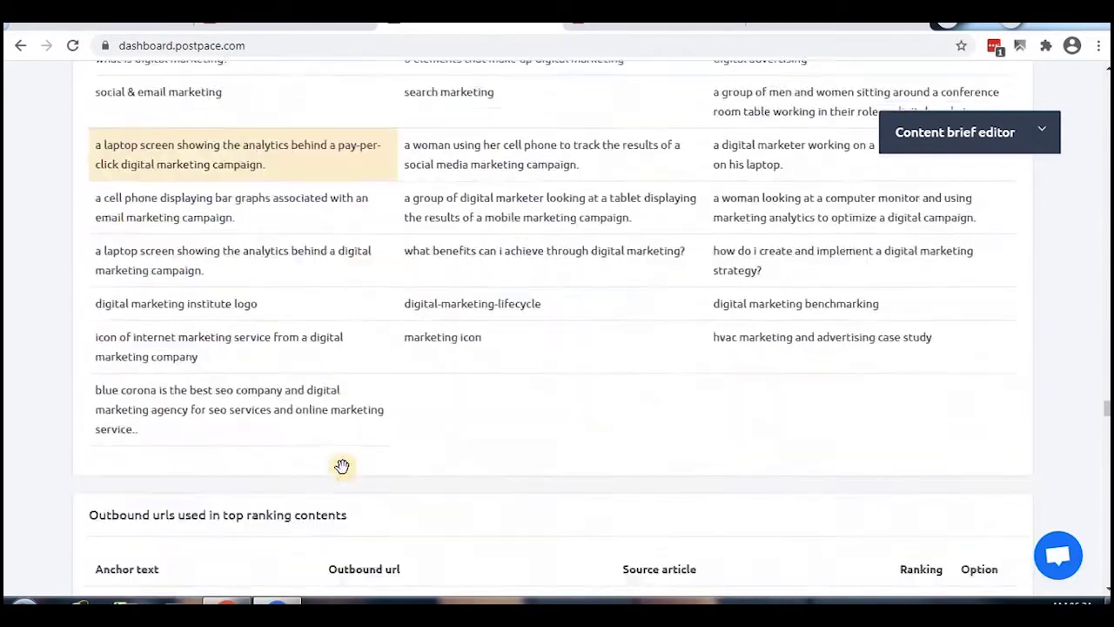
scroll(154, 311, down, 5)
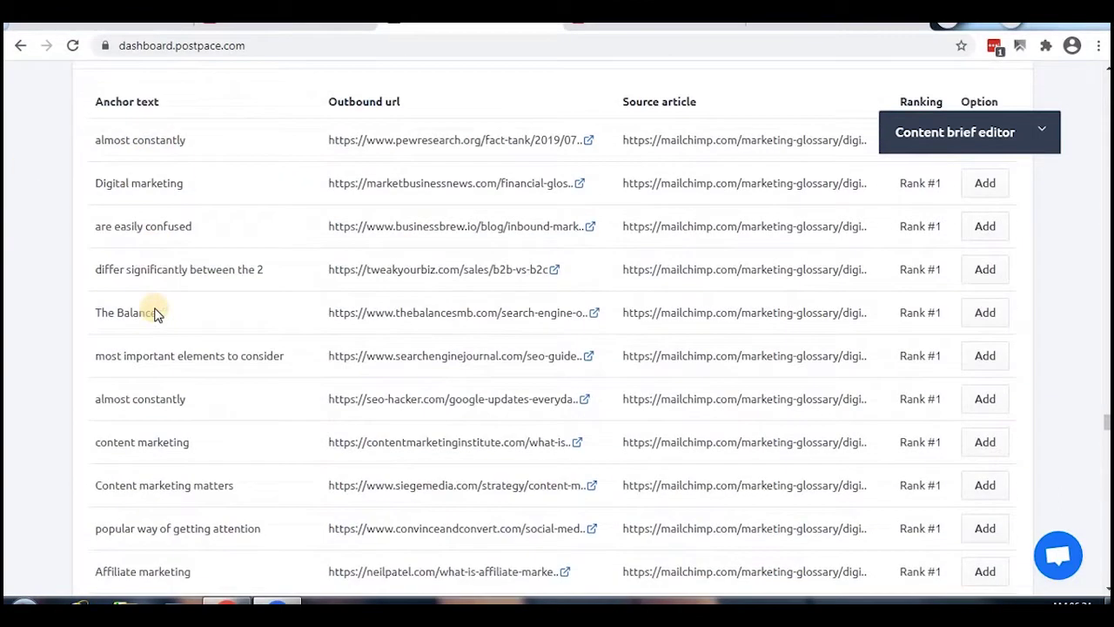
click(986, 313)
click(984, 355)
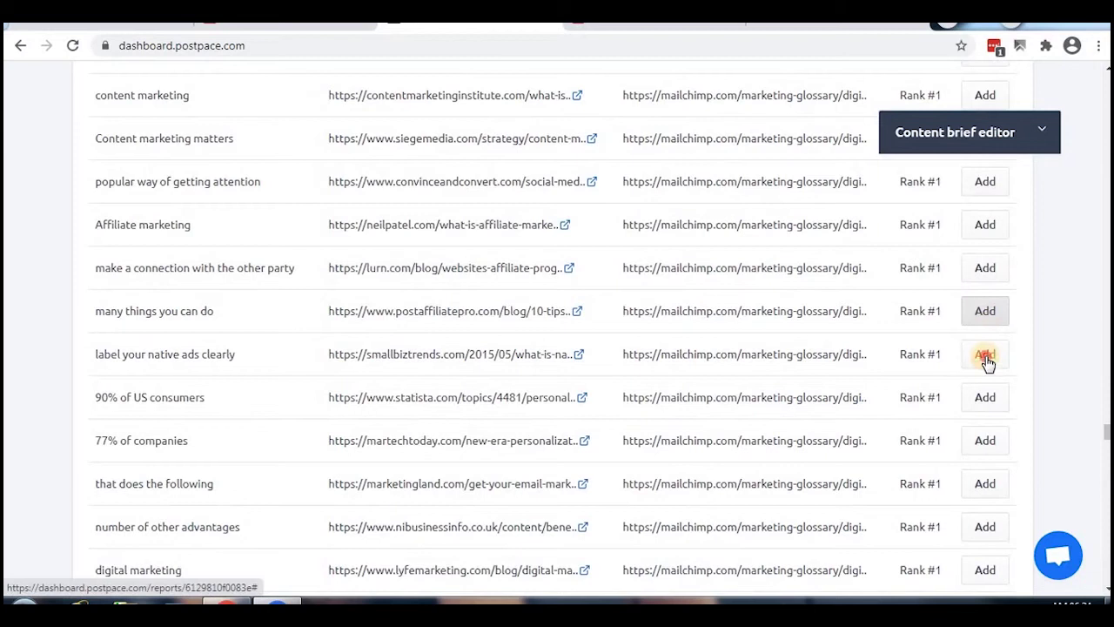
Open the content brief editor and delete the placeholder headline "Your text here".
click(1043, 133)
scroll(744, 336, up, 8)
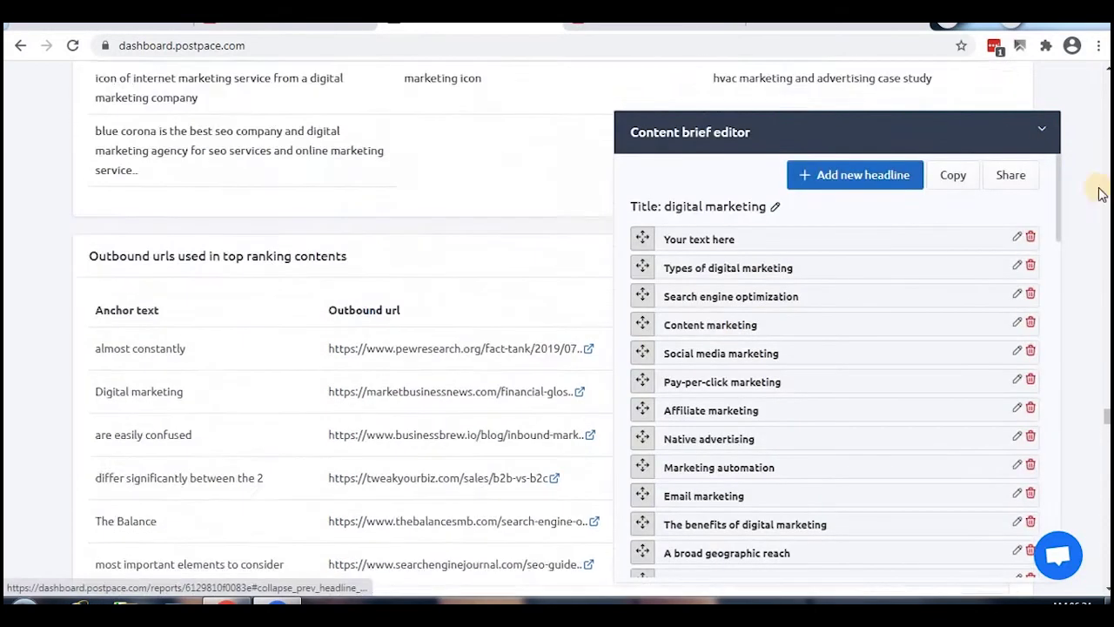
click(1030, 239)
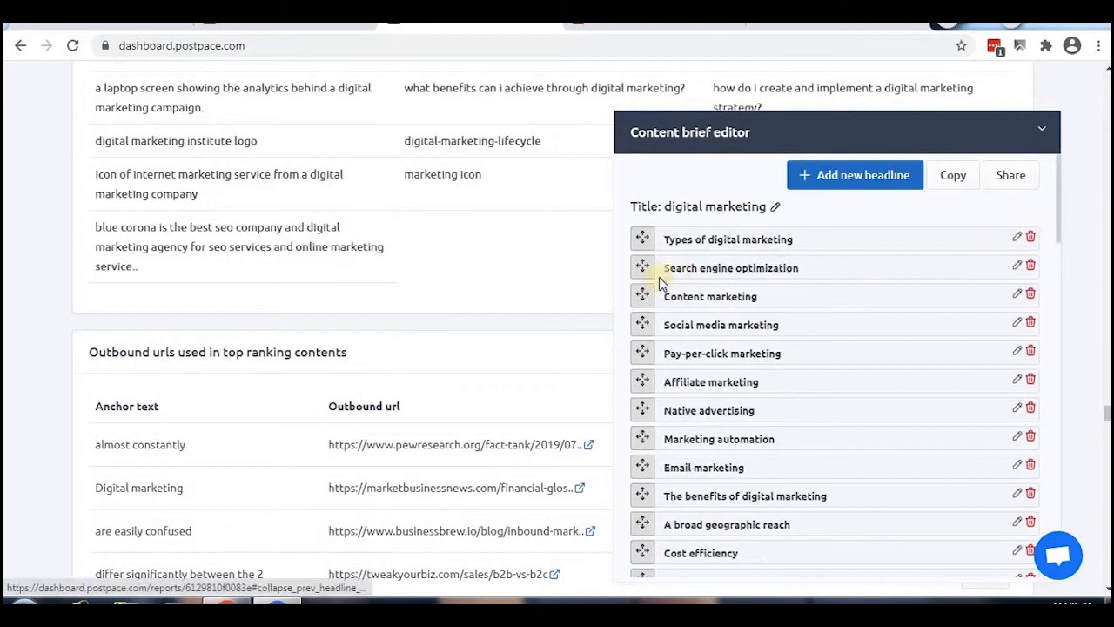
Nest the eight headlines from "Search engine optimization" to "Email marketing" under "Types of digital marketing".
scroll(738, 300, up, 2)
scroll(722, 307, down, 2)
drag(645, 275, 692, 386)
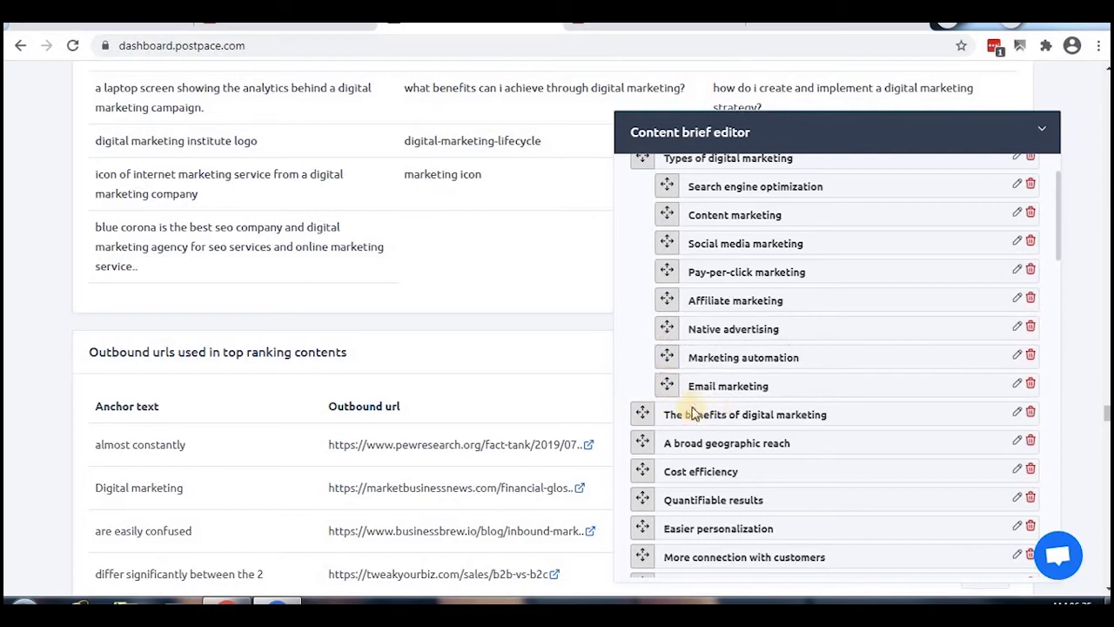
Nest the headlines from "A broad geographic reach" to "Easier personalization" under "The benefits of digital marketing".
scroll(670, 348, down, 2)
mouse_move(647, 284)
mouse_down()
mouse_move(679, 281)
mouse_move(667, 280)
mouse_up()
drag(653, 319, 644, 396)
scroll(647, 261, down, 2)
drag(647, 235, 670, 226)
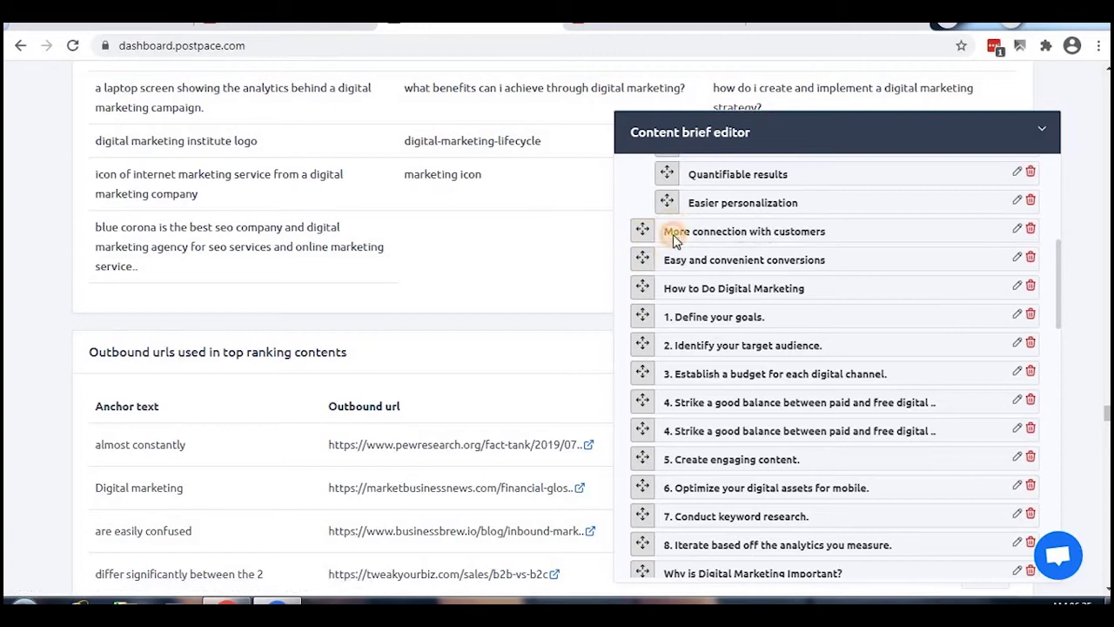
Nest the last two benefit headlines under the benefits section and numbered headlines 1 to 8 under "How to Do Digital Marketing".
drag(645, 237, 686, 393)
scroll(686, 393, down, 3)
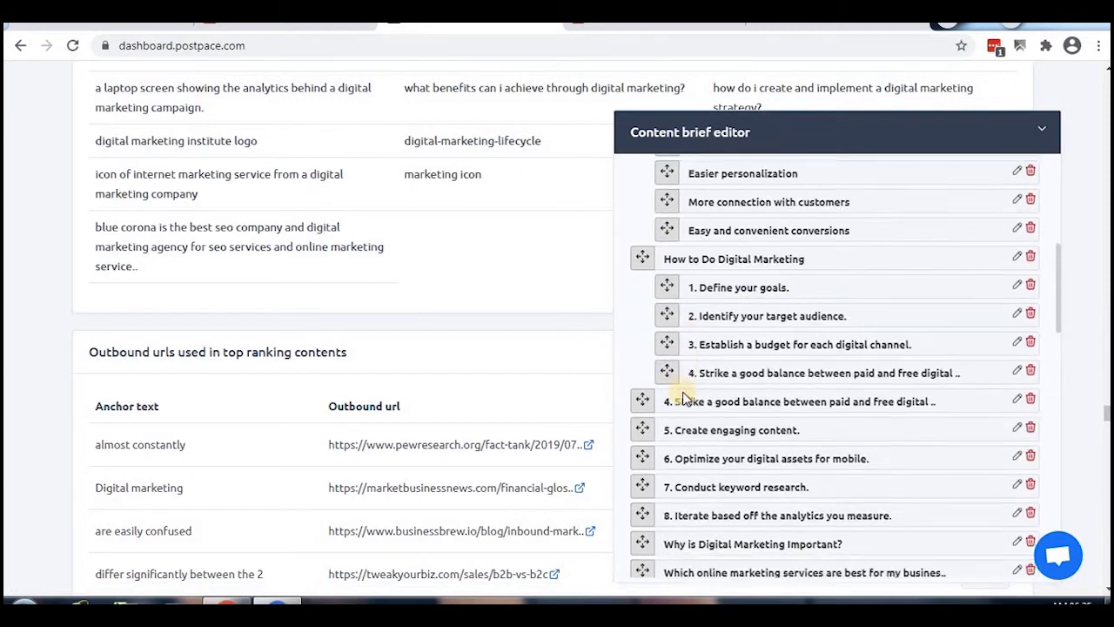
drag(687, 272, 644, 353)
drag(643, 352, 681, 381)
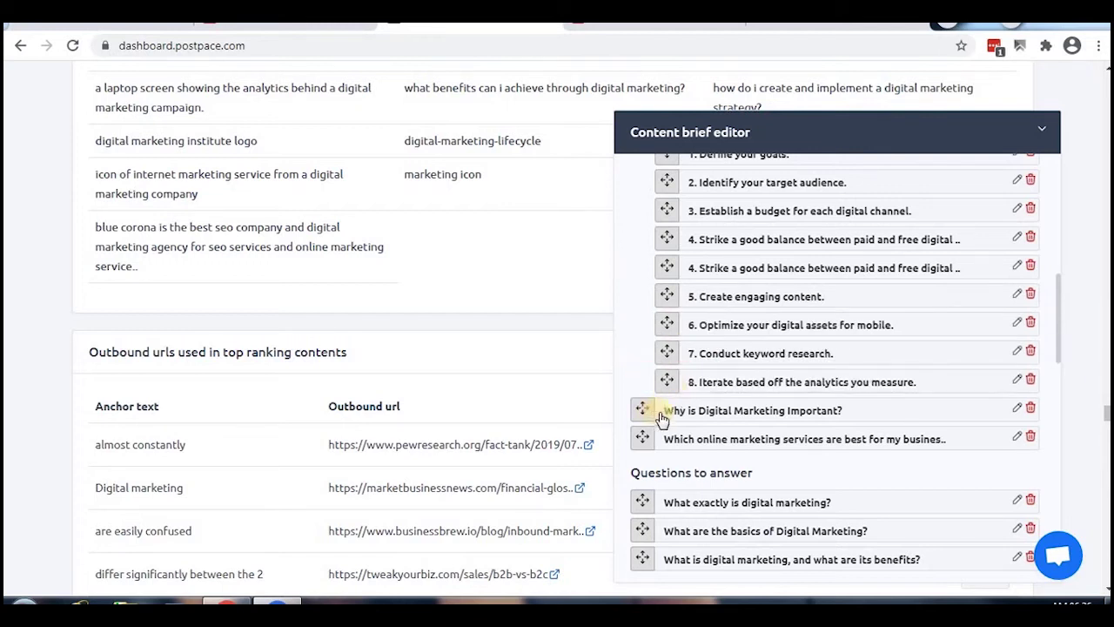
Review the brief's nested headline structure and its "Questions to answer" section.
scroll(715, 413, down, 2)
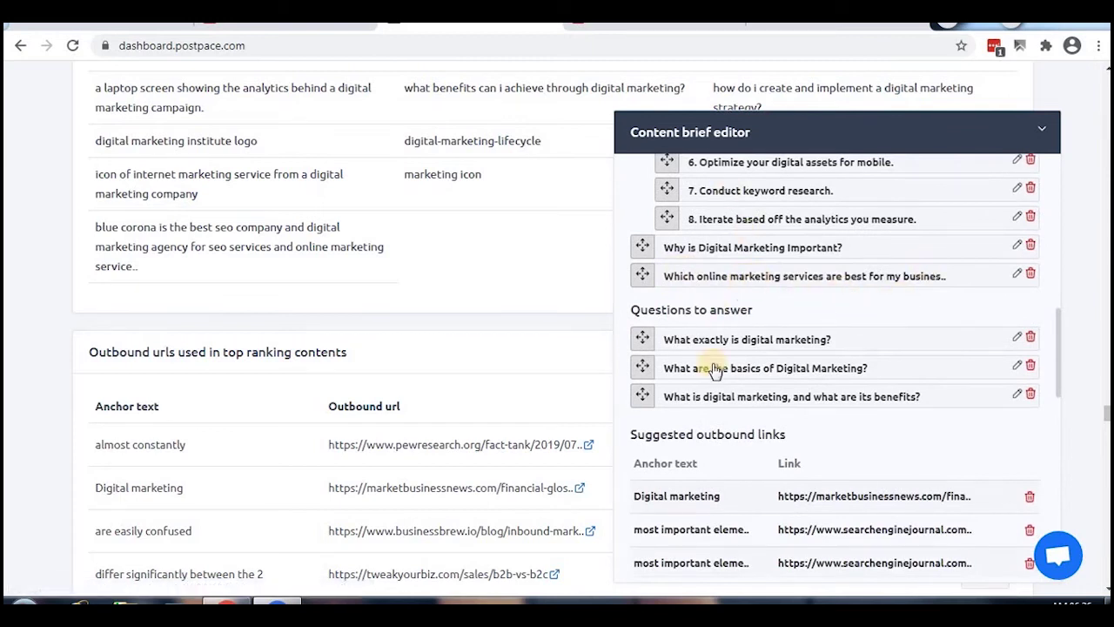
scroll(736, 258, up, 9)
scroll(736, 258, down, 10)
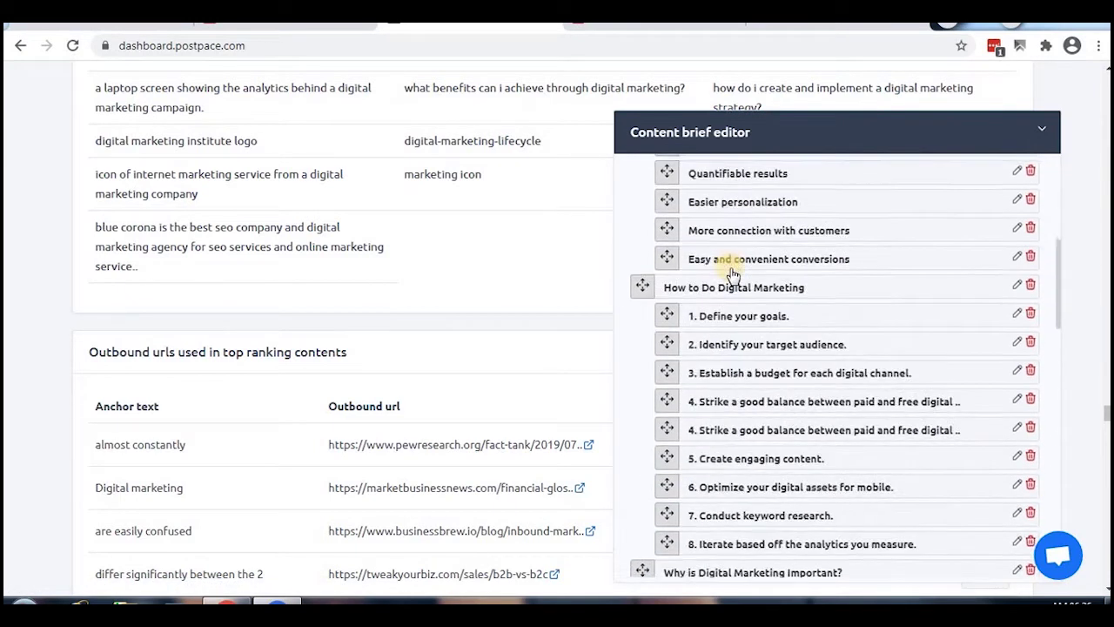
scroll(705, 218, down, 2)
scroll(696, 314, up, 3)
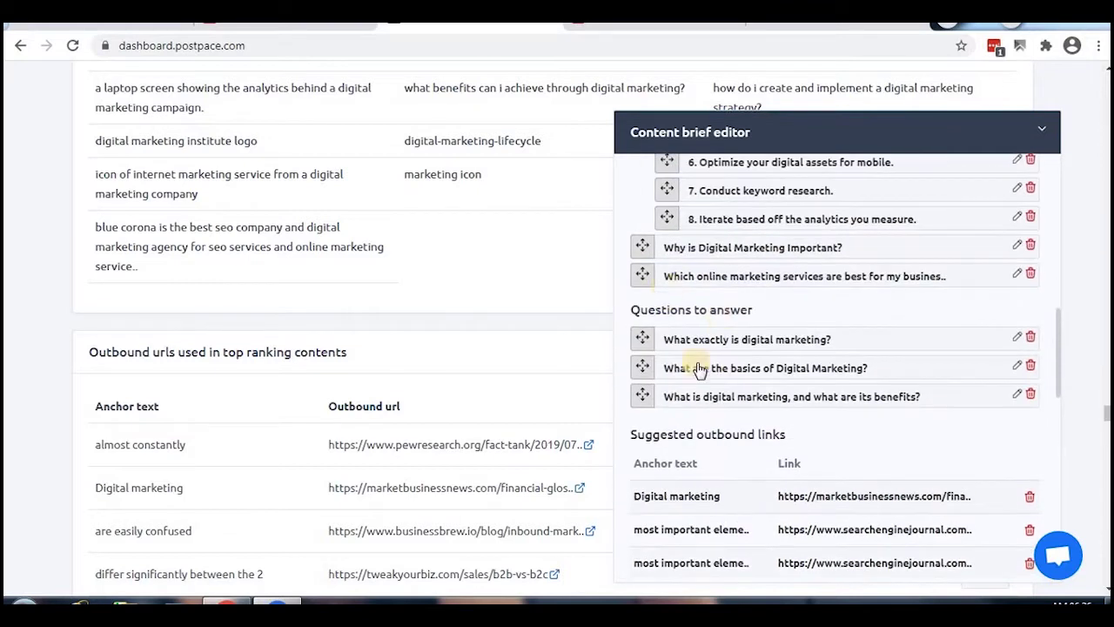
scroll(740, 343, down, 1)
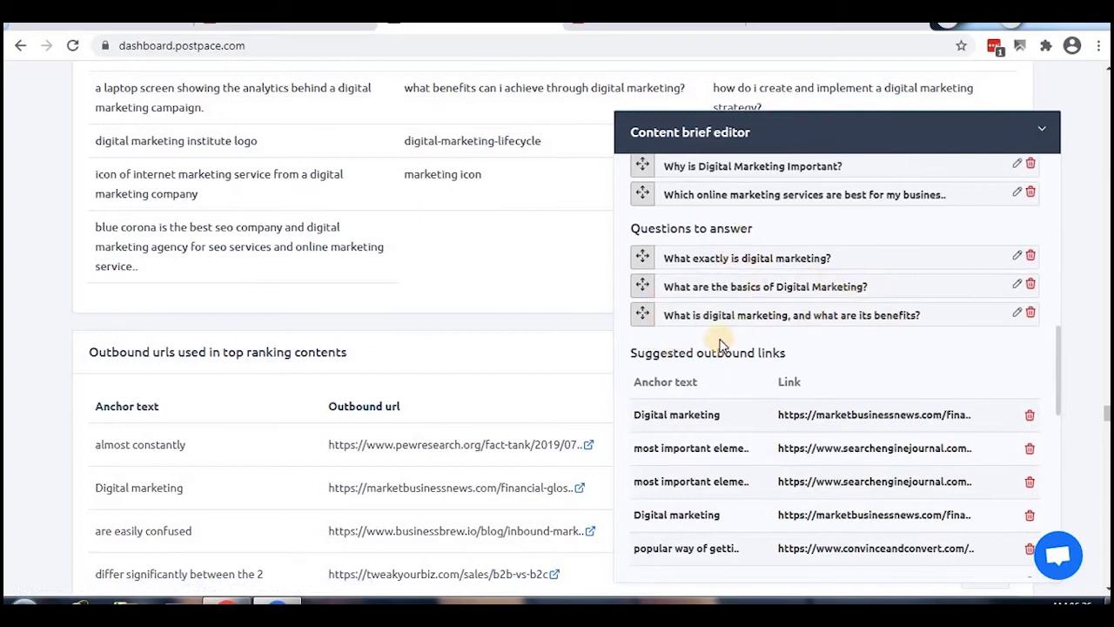
Examine the brief's suggested outbound links and the important terms to use in the article.
scroll(730, 357, down, 2)
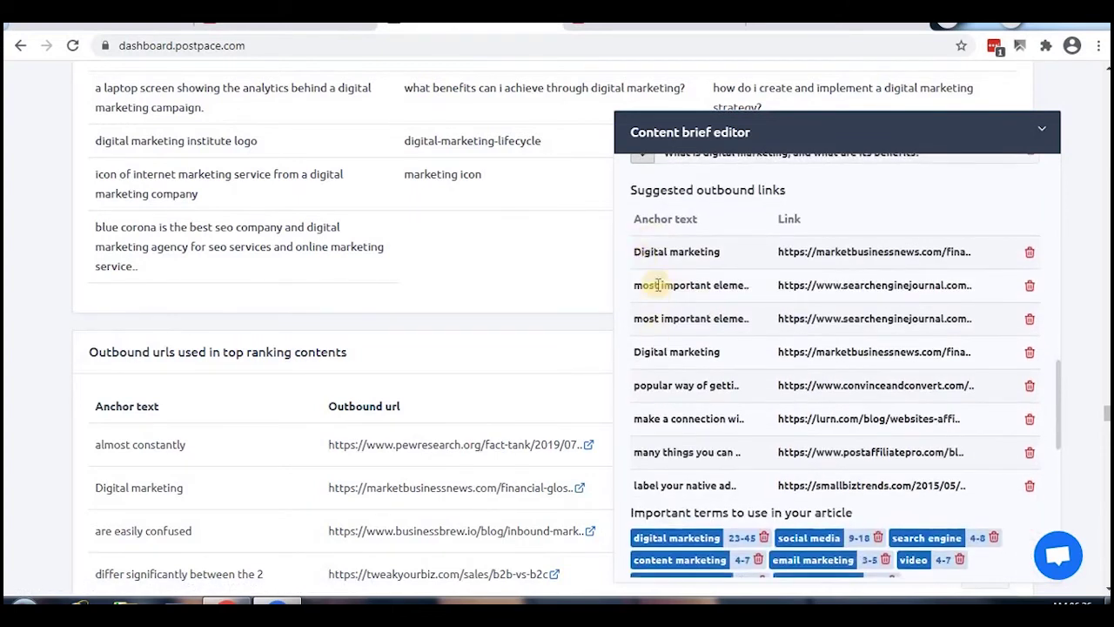
scroll(683, 385, down, 2)
scroll(672, 322, up, 3)
scroll(678, 329, down, 1)
scroll(678, 329, down, 5)
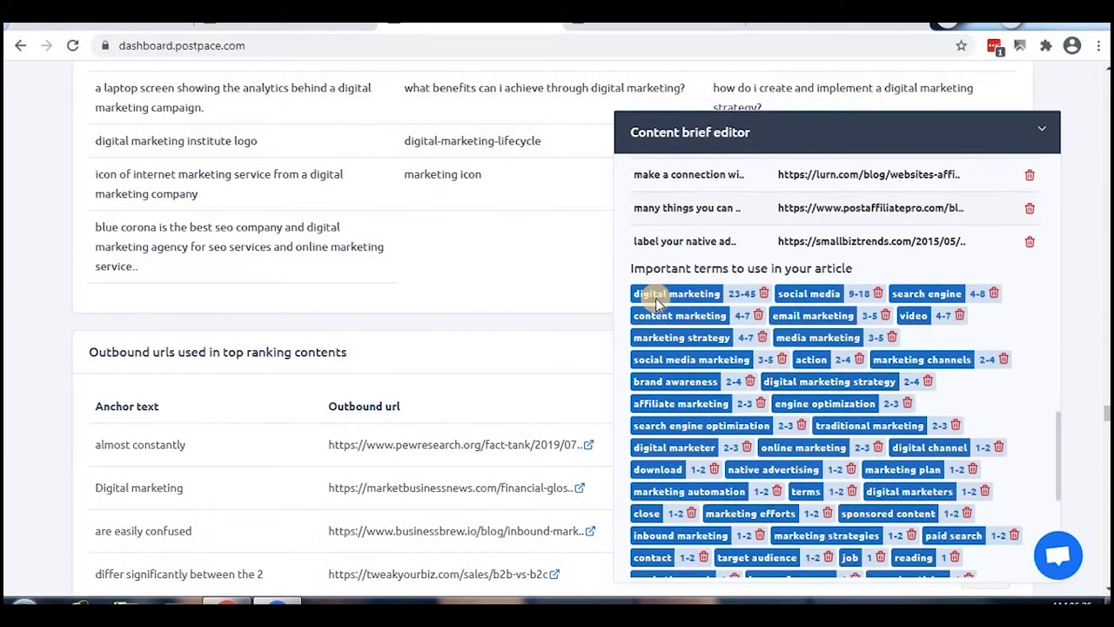
scroll(864, 383, down, 5)
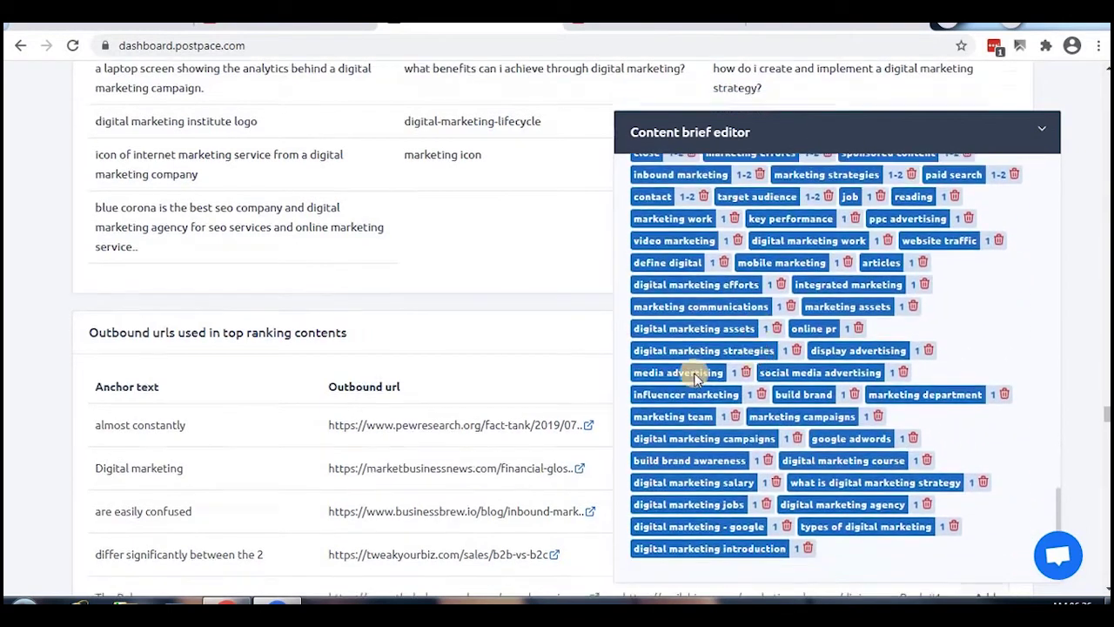
scroll(718, 515, down, 8)
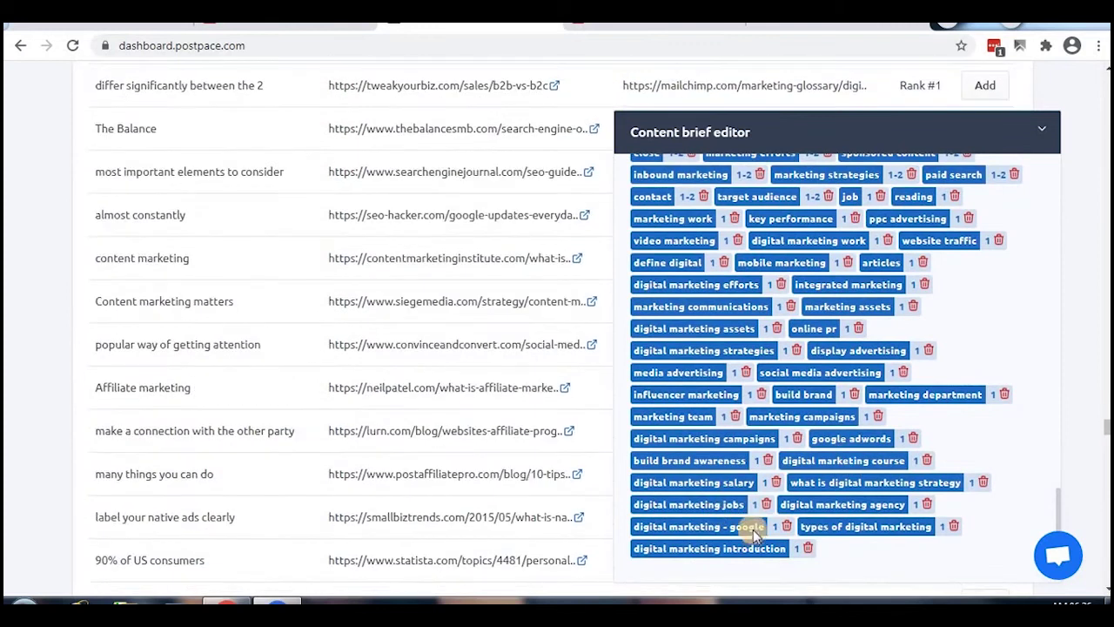
scroll(931, 535, up, 10)
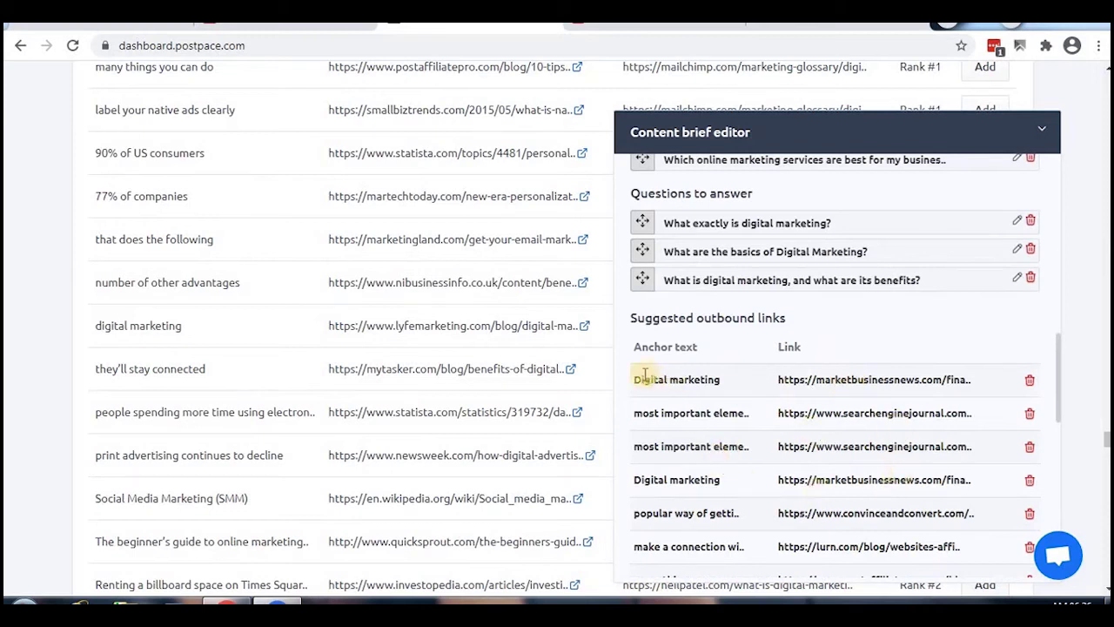
drag(697, 318, 861, 323)
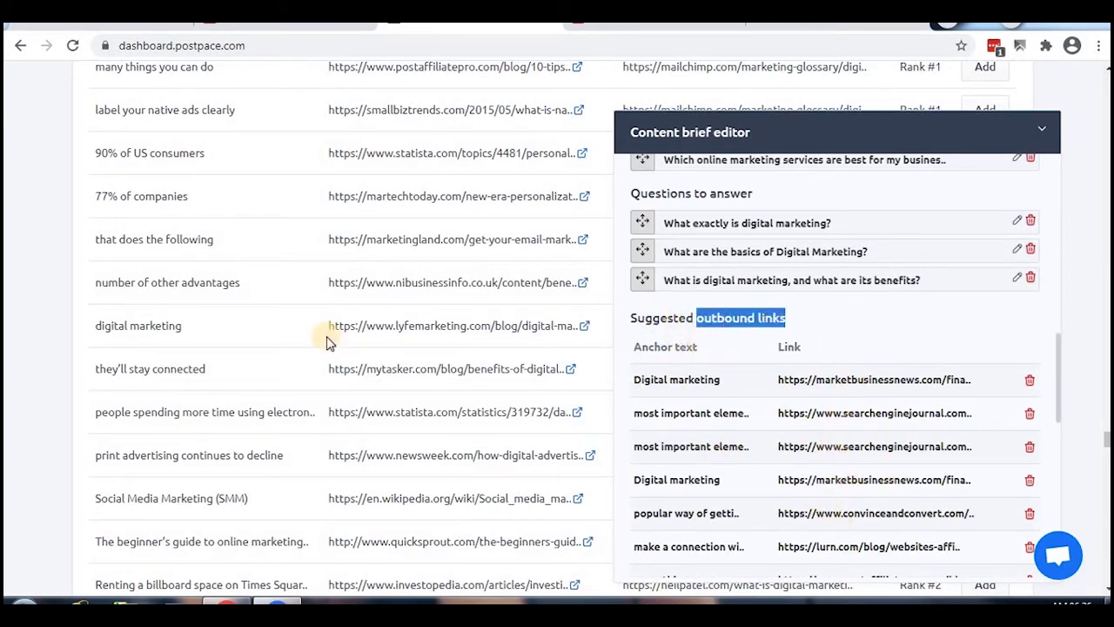
scroll(335, 348, up, 3)
scroll(779, 452, down, 1)
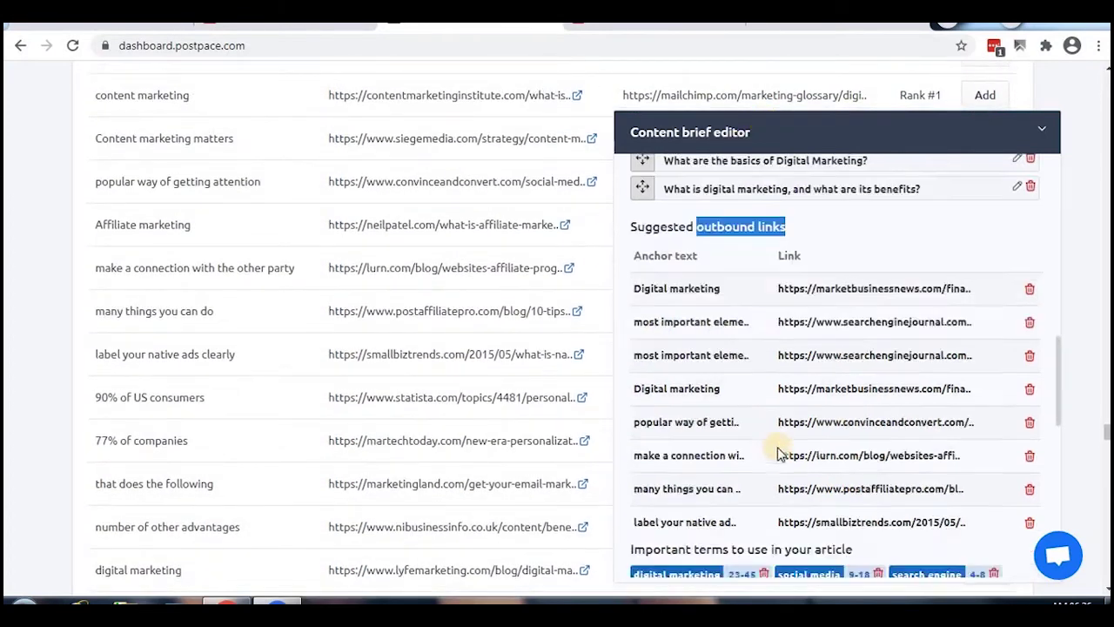
scroll(779, 453, down, 5)
Copy the content brief and display the public URL for sharing it.
scroll(783, 444, up, 8)
scroll(786, 435, up, 10)
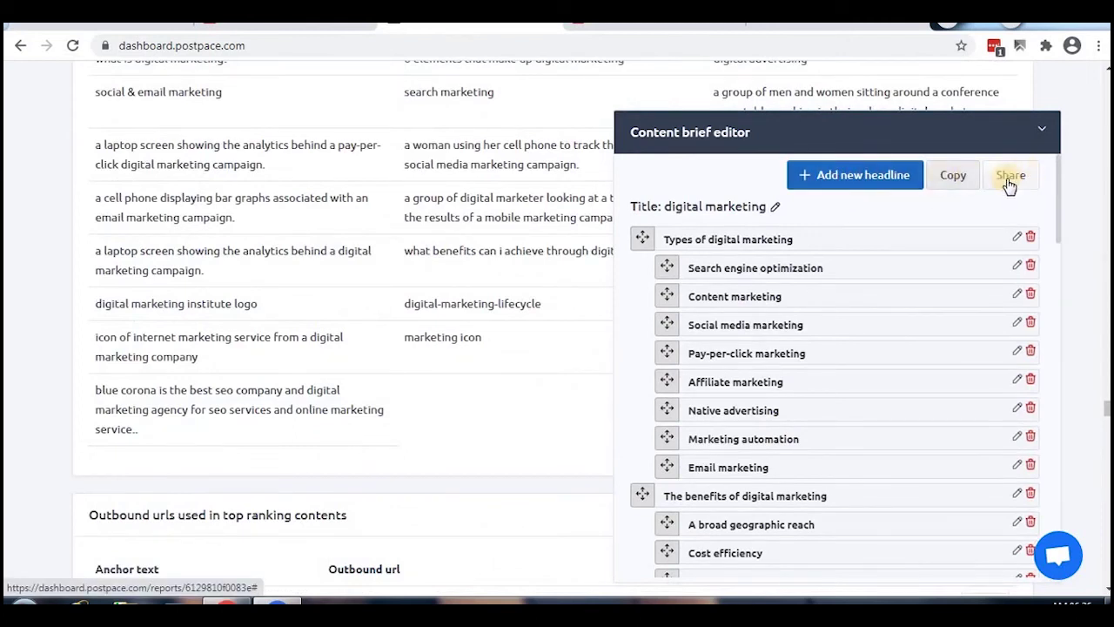
click(944, 182)
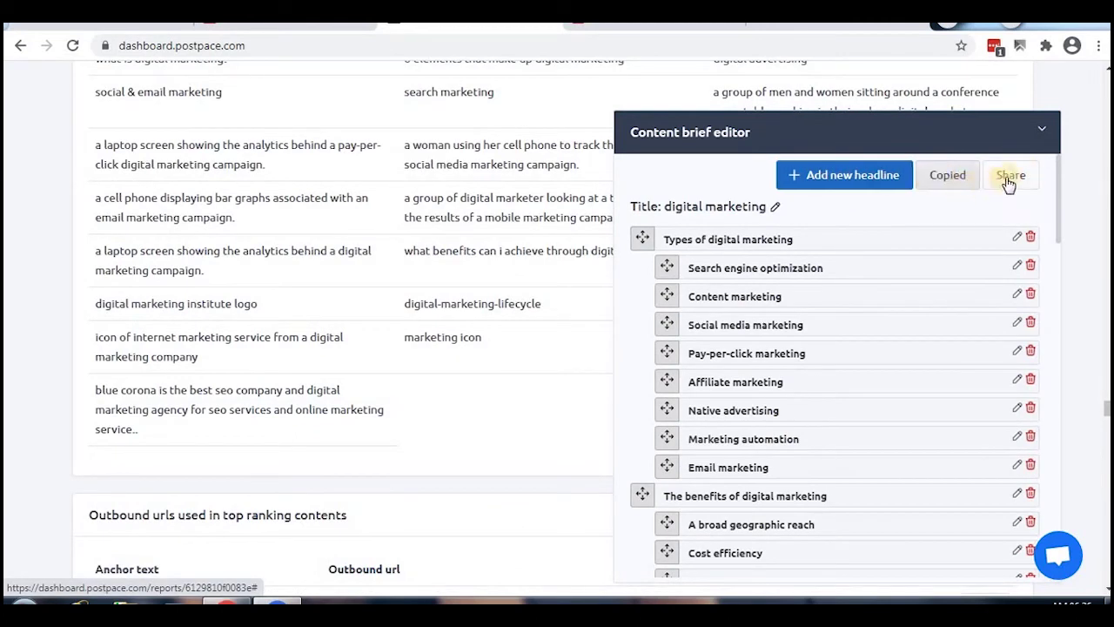
click(1009, 179)
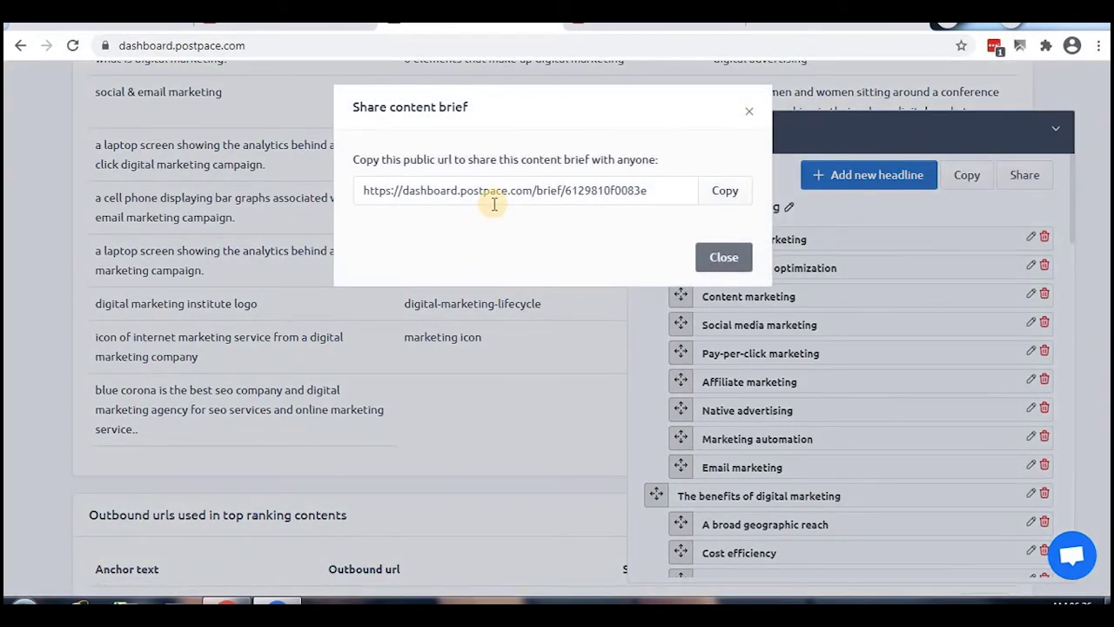
click(710, 257)
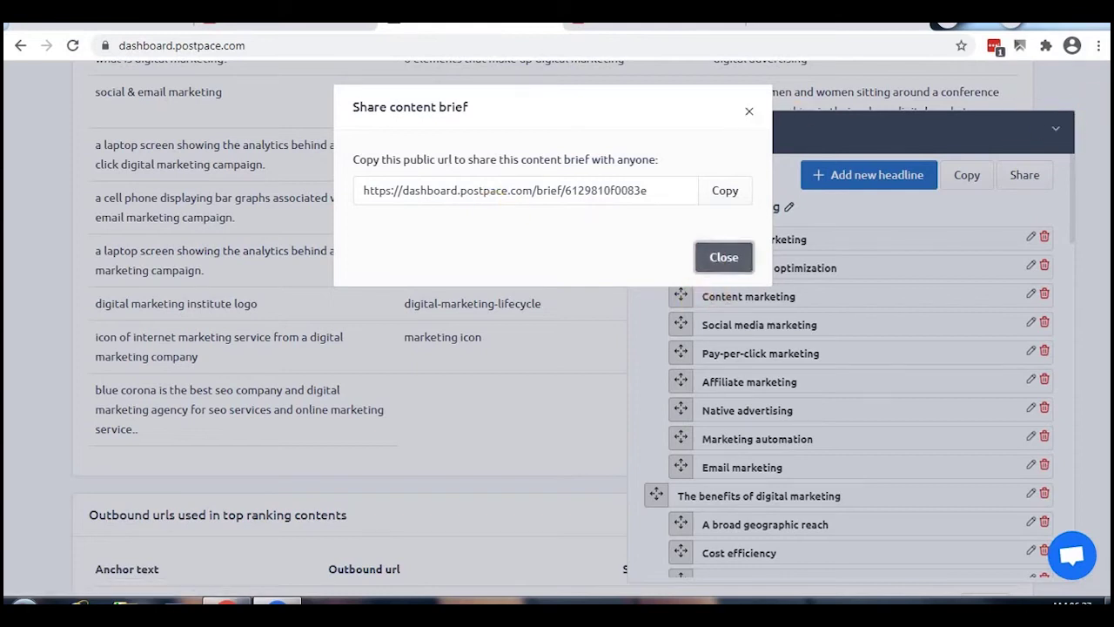
click(1062, 124)
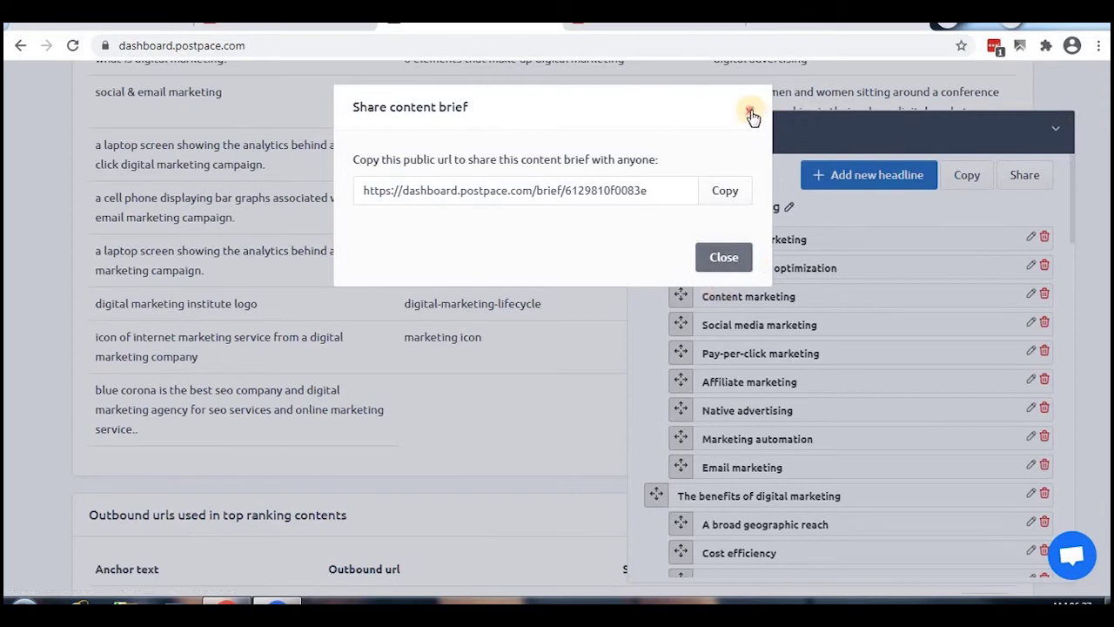
Dismiss the brief's sharing details, collapse the content brief editor and open the digital marketing report's content optimiser.
click(751, 114)
click(1043, 132)
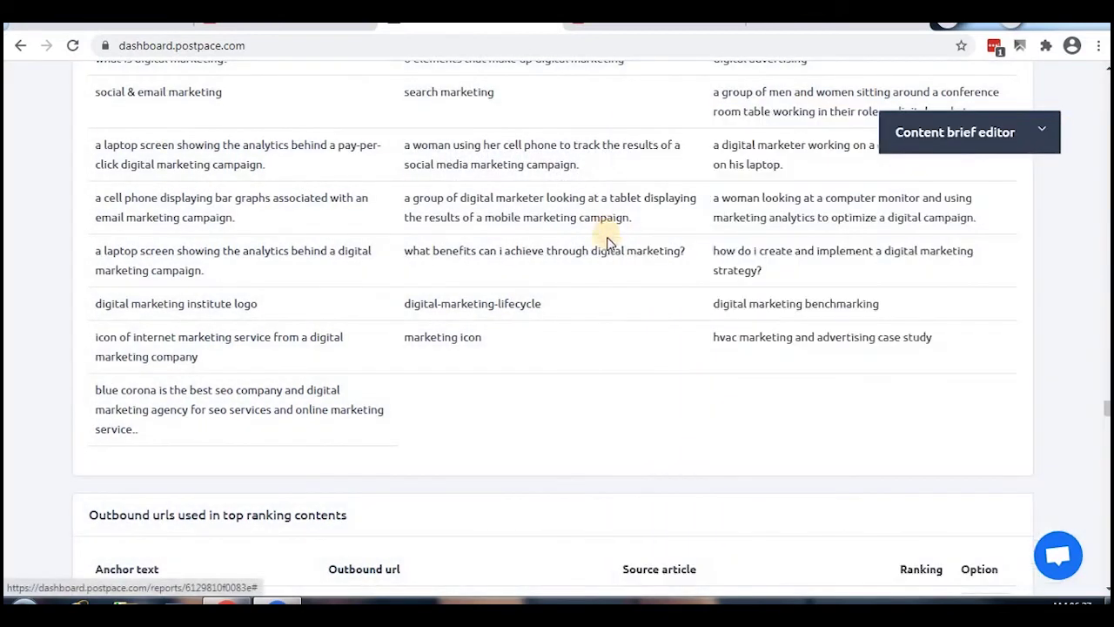
scroll(505, 258, up, 10)
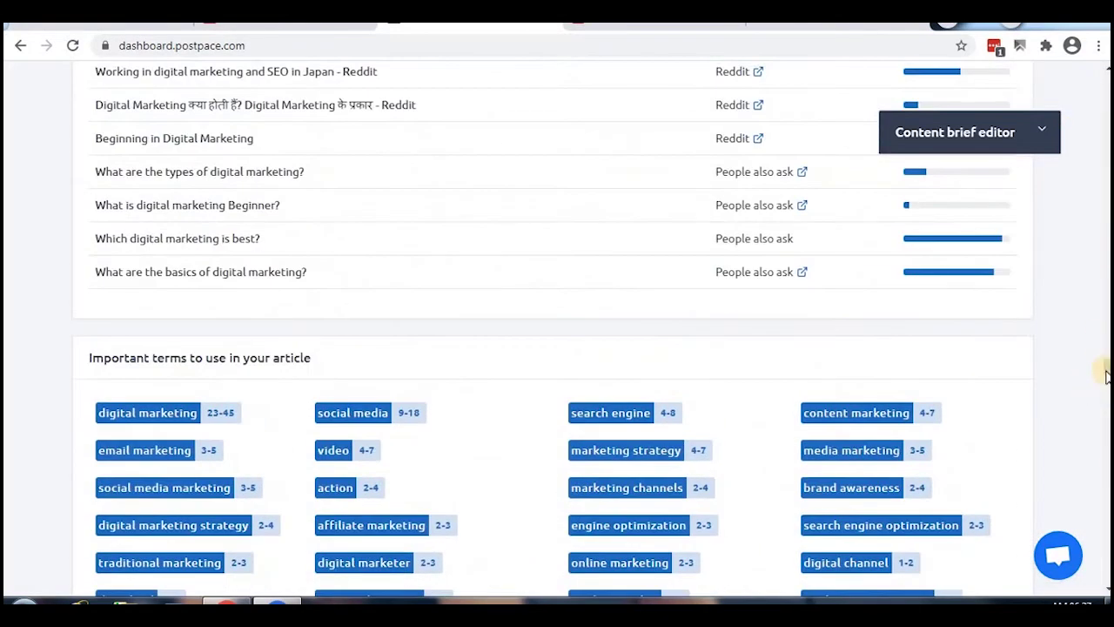
drag(1101, 365, 1101, 75)
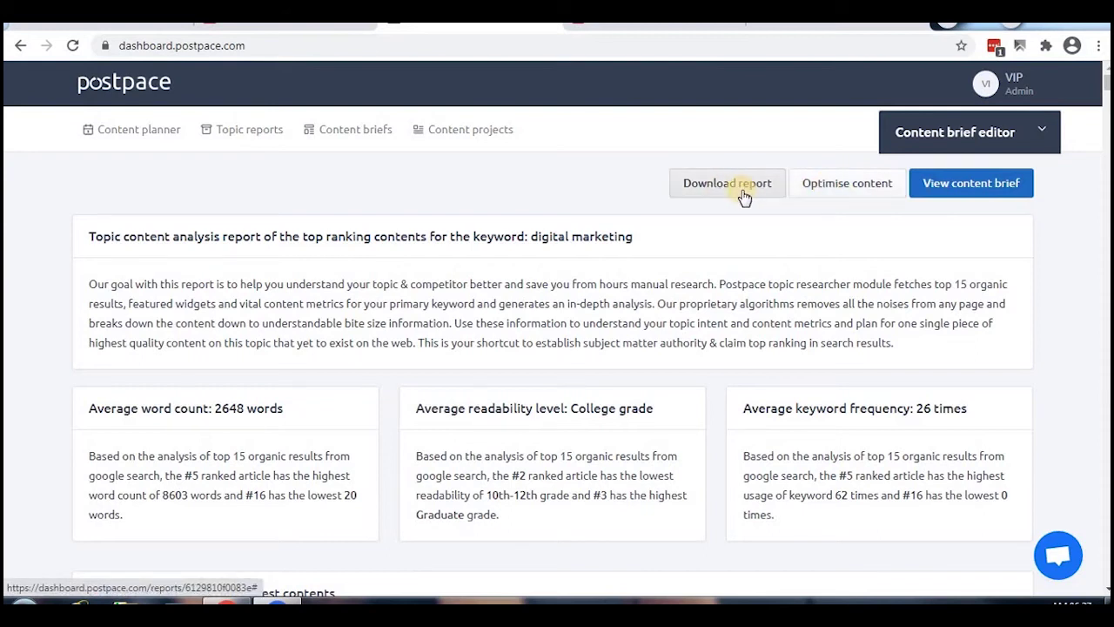
click(849, 190)
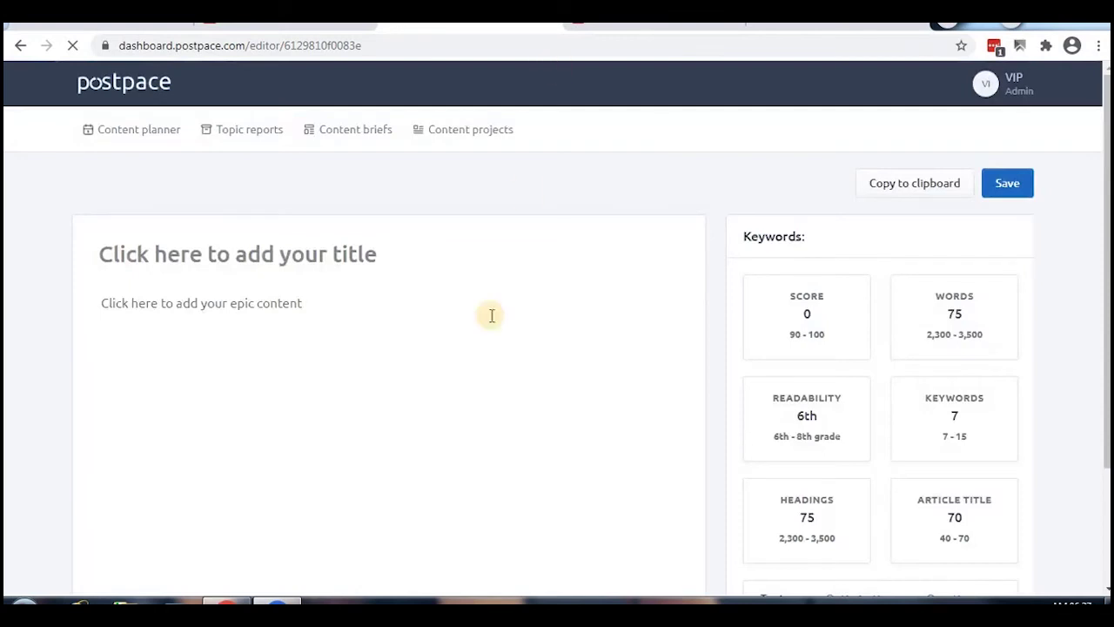
Replace the article's prefilled body with the copied content brief, and clear the pasted text from the body.
scroll(326, 373, down, 2)
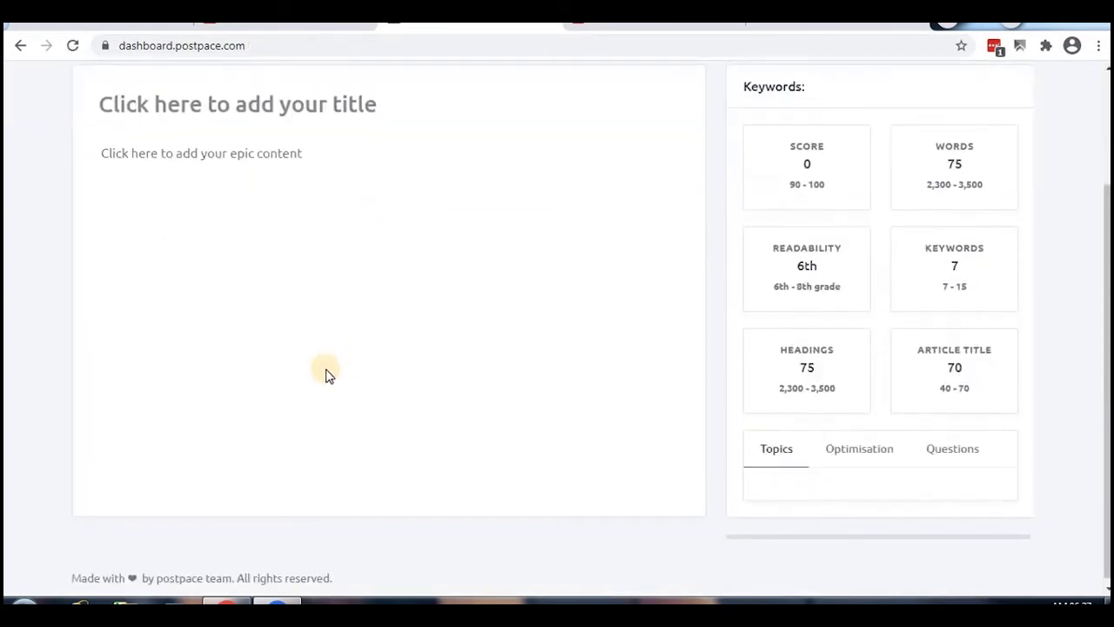
scroll(182, 370, down, 2)
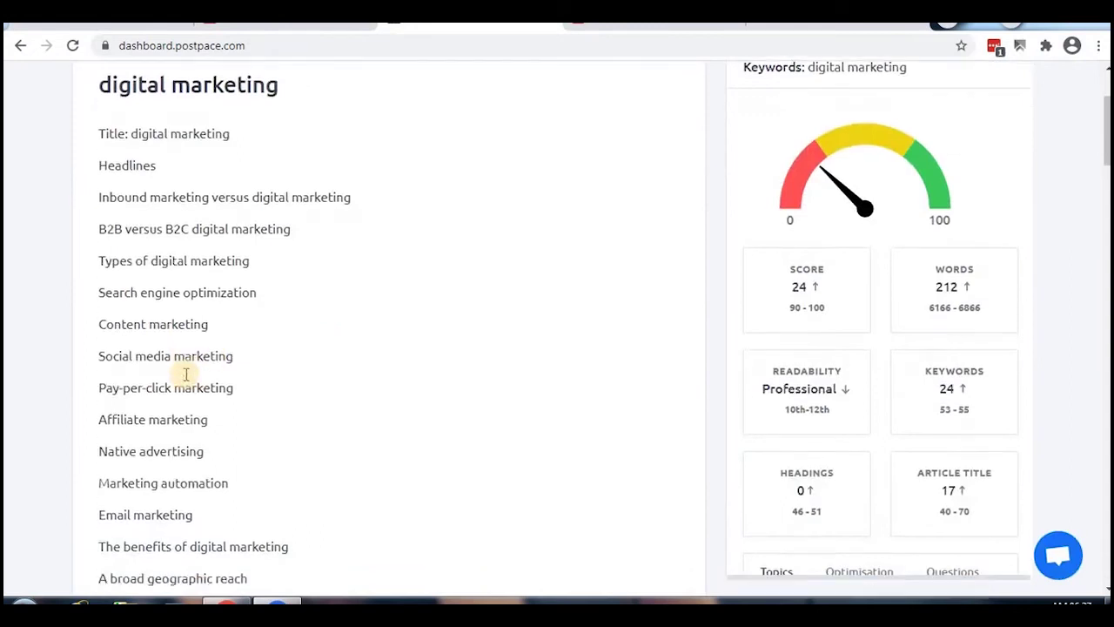
scroll(183, 371, up, 3)
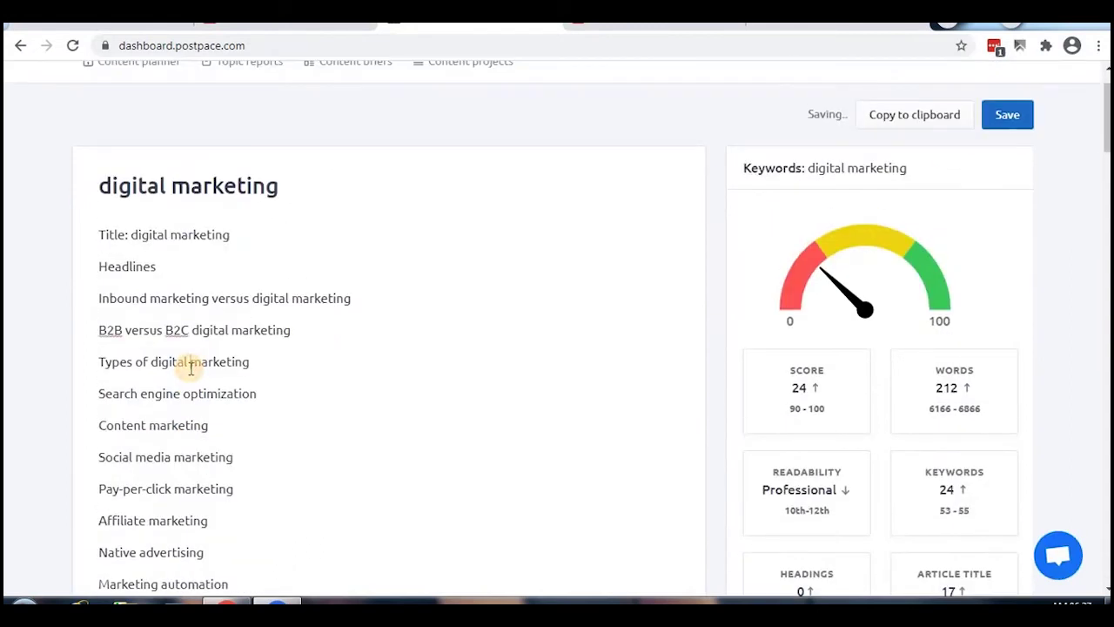
key(ctrl+a)
key(BackSpace)
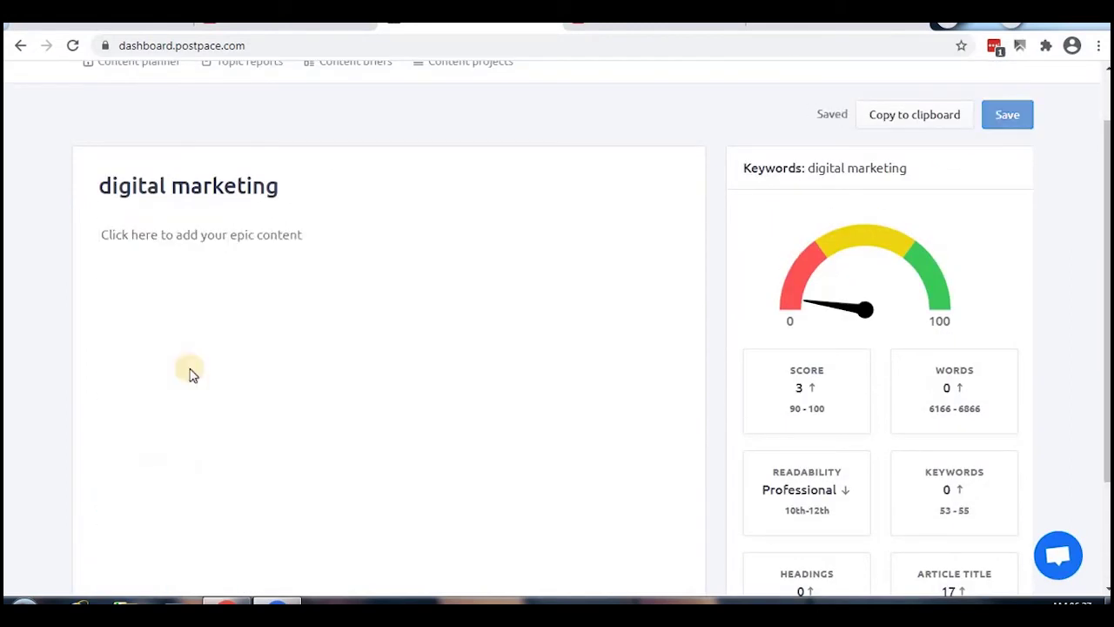
key(ctrl+v)
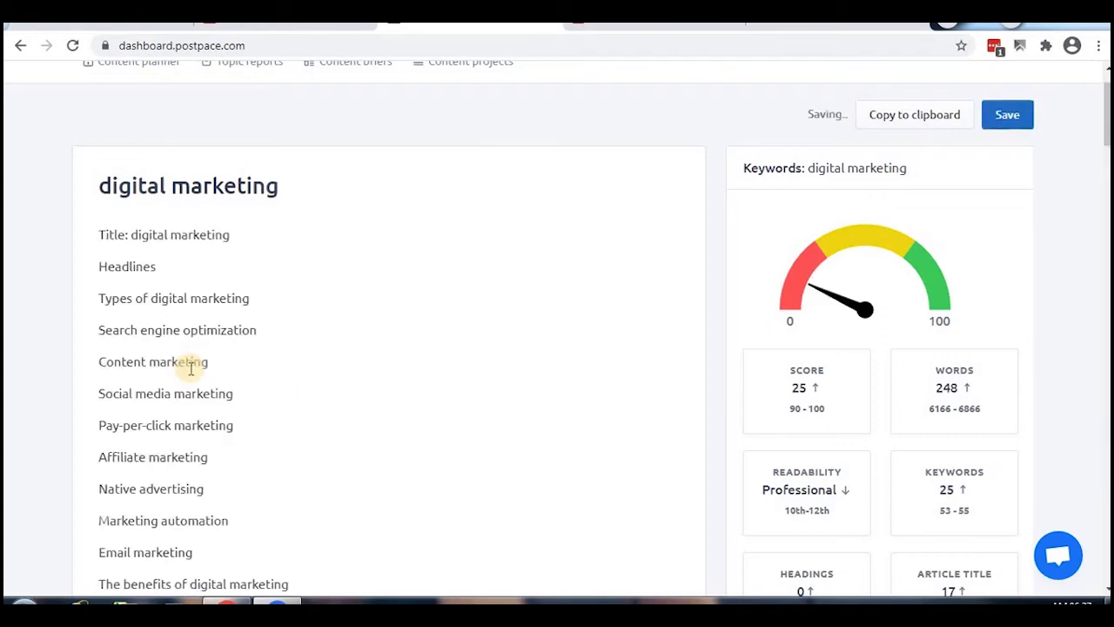
key(ctrl+a)
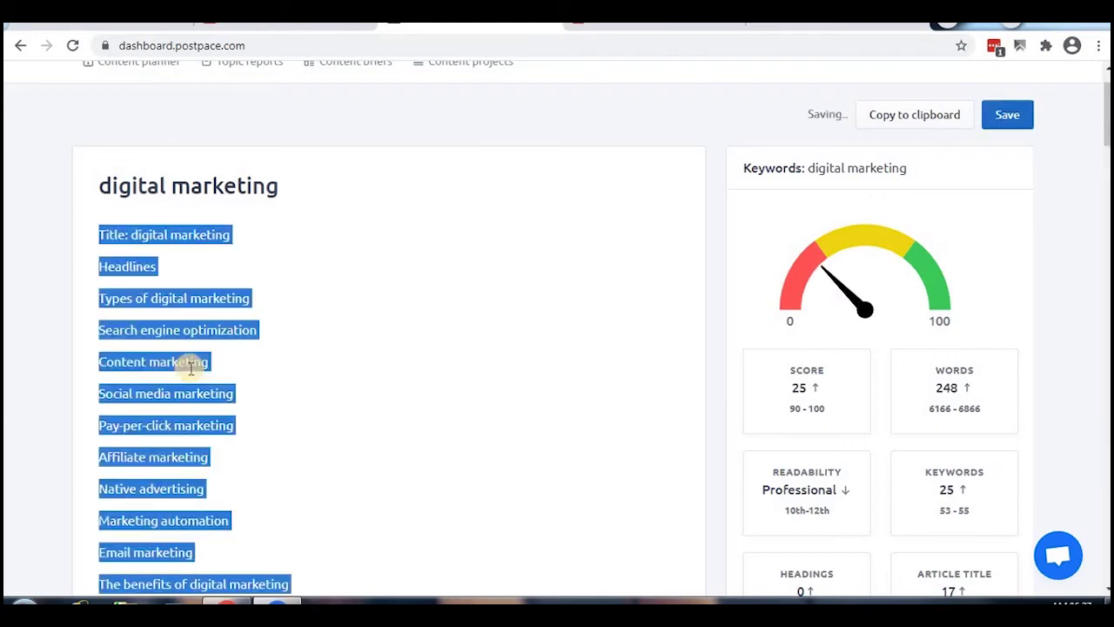
key(BackSpace)
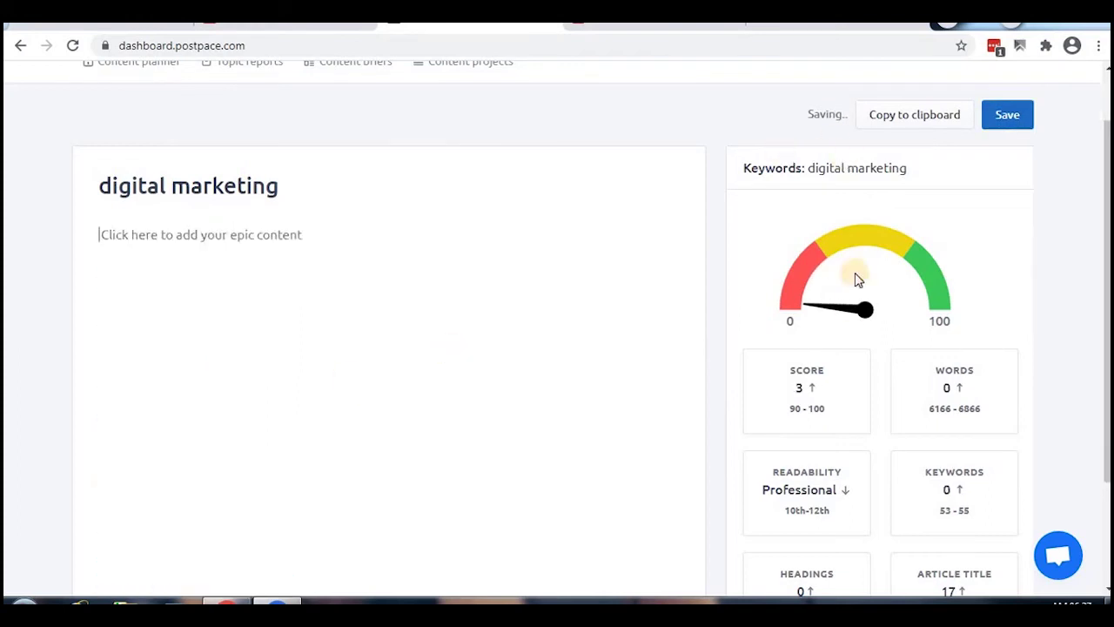
Examine the suggested topic terms with their recommended usage counts and the article's content score metrics.
scroll(867, 434, down, 2)
scroll(836, 261, down, 5)
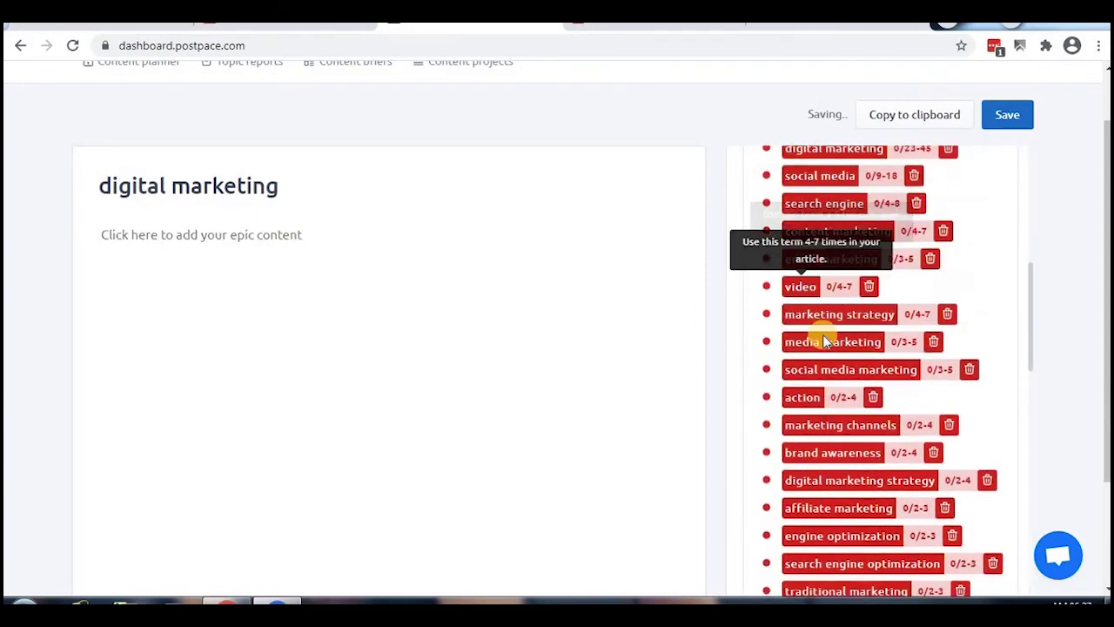
scroll(827, 322, down, 2)
scroll(827, 322, down, 12)
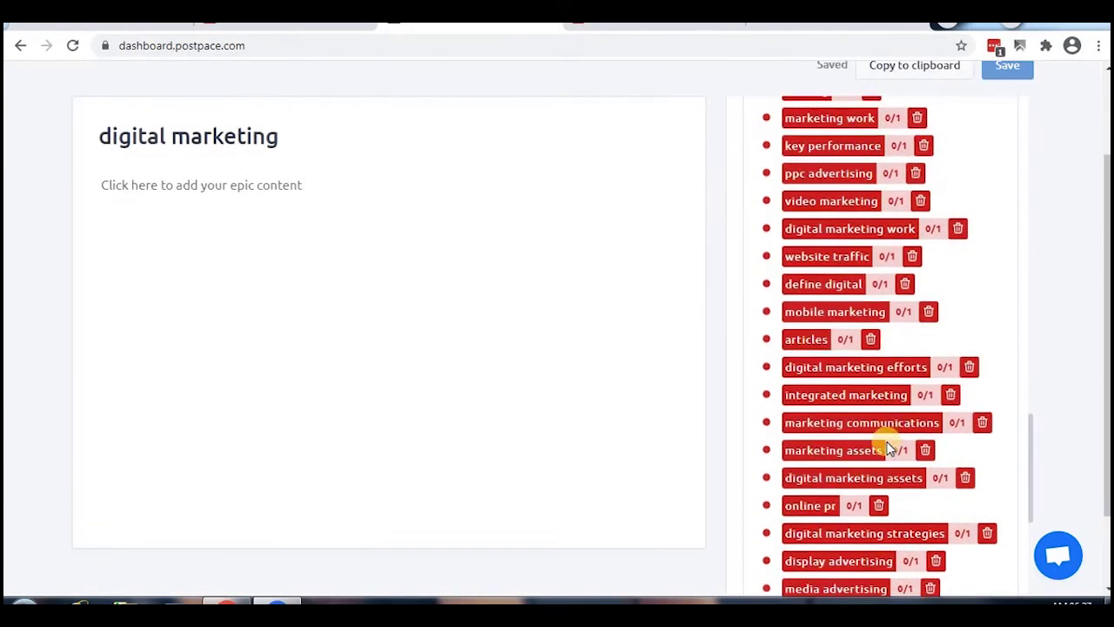
scroll(880, 406, down, 3)
scroll(880, 406, up, 6)
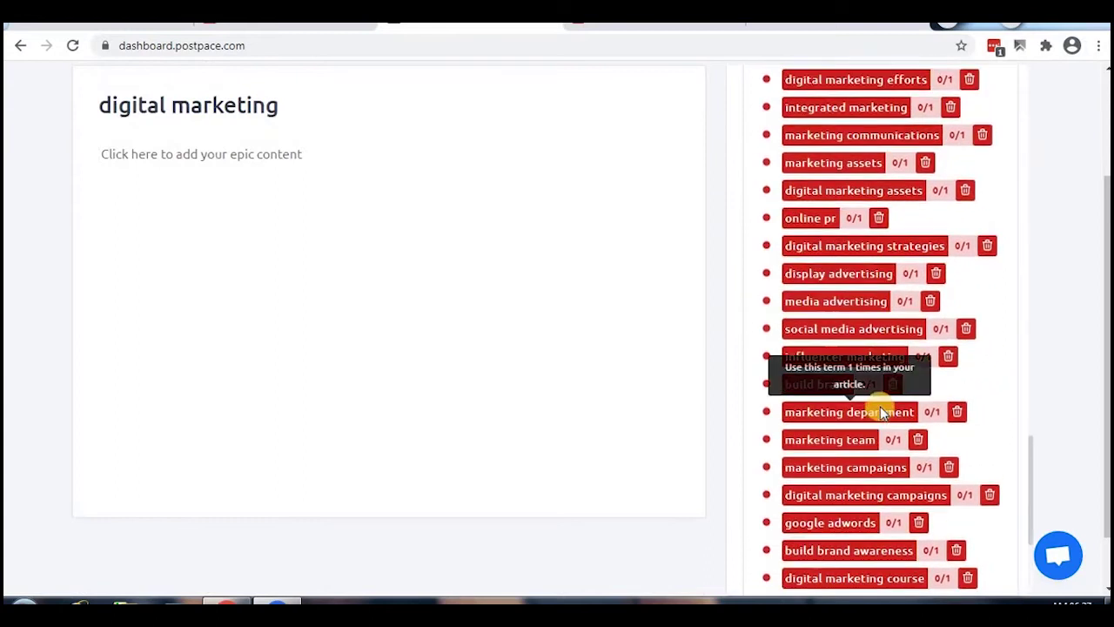
scroll(880, 409, up, 12)
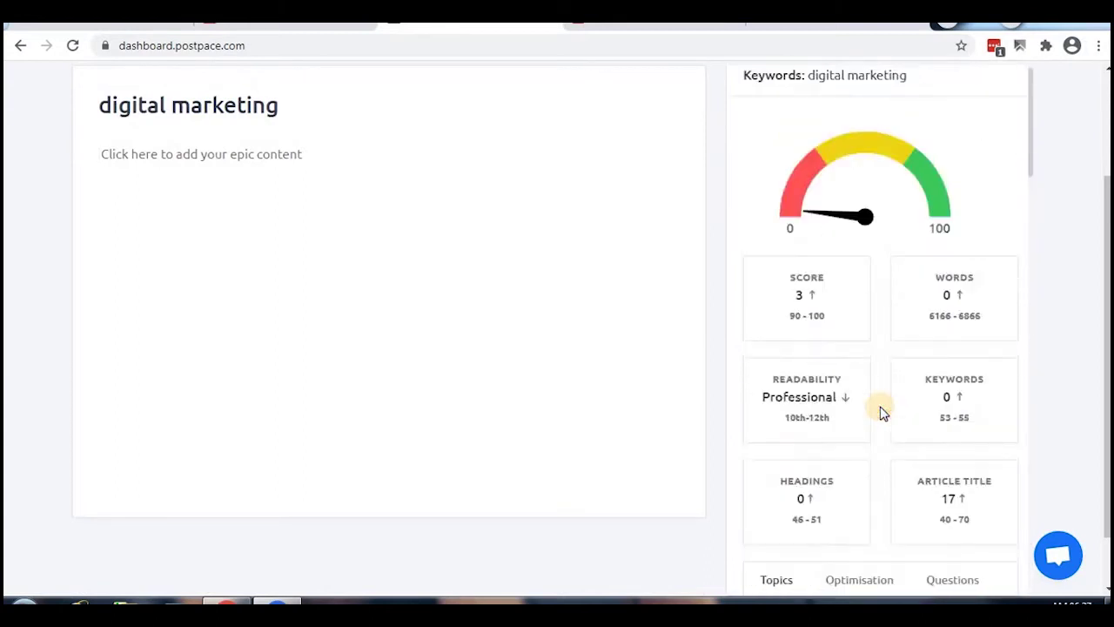
Review the article's optimisation checklist and the suggested questions to answer.
scroll(879, 409, down, 2)
click(859, 256)
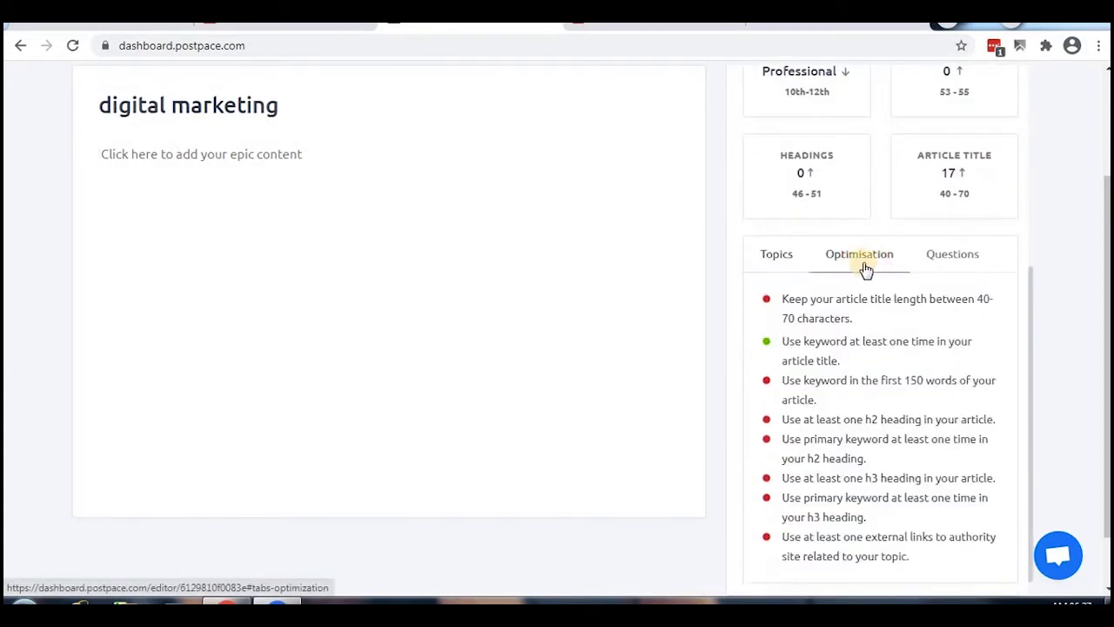
scroll(830, 397, down, 1)
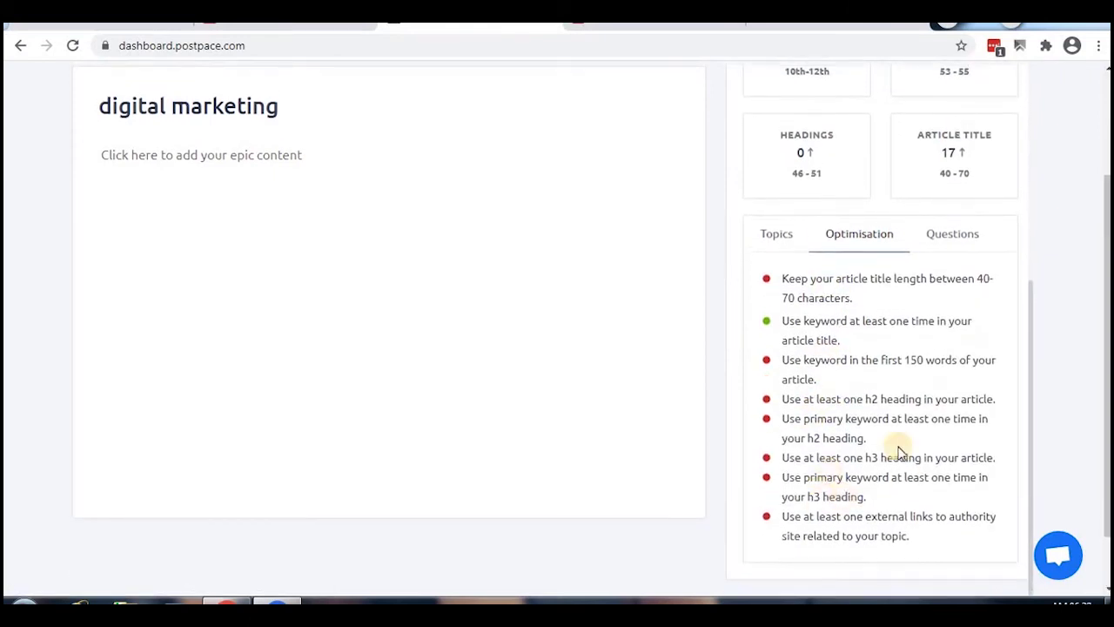
click(934, 238)
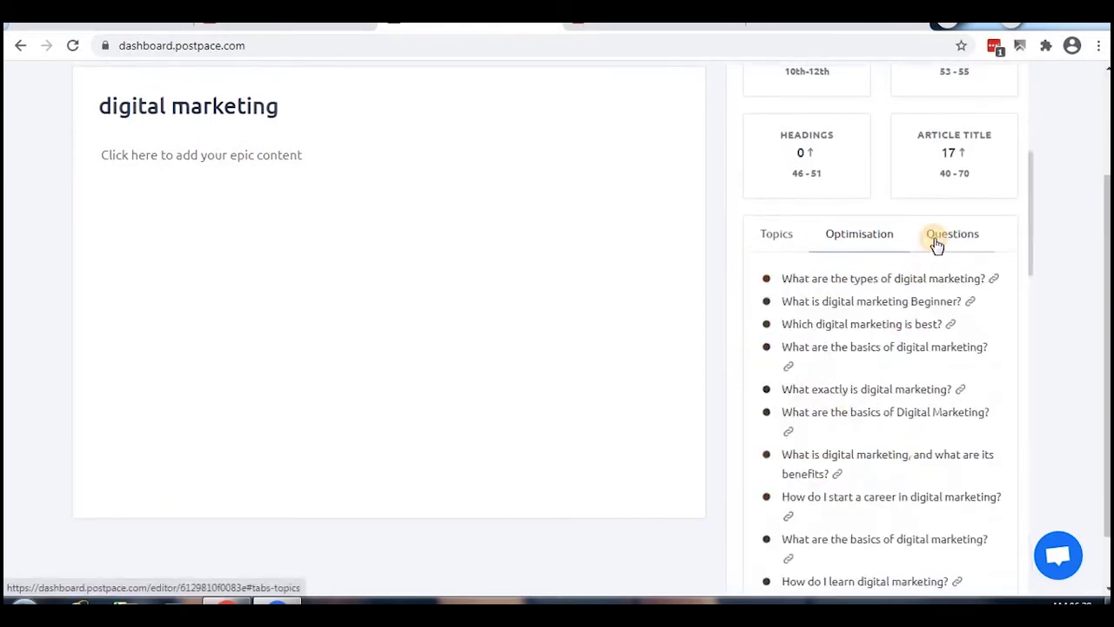
scroll(864, 391, up, 3)
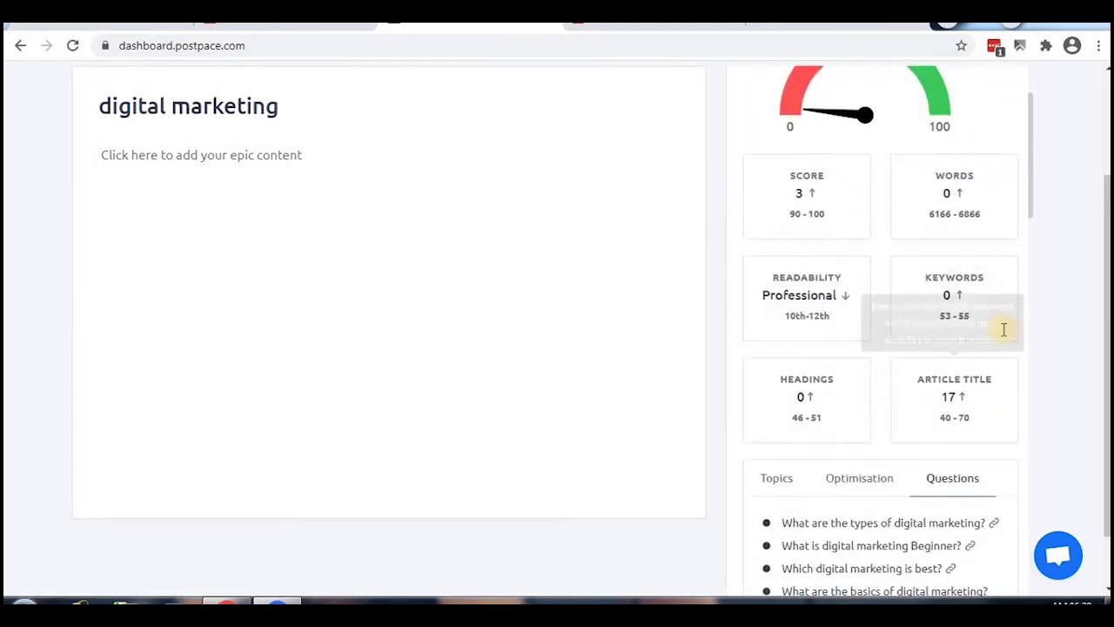
scroll(878, 428, up, 3)
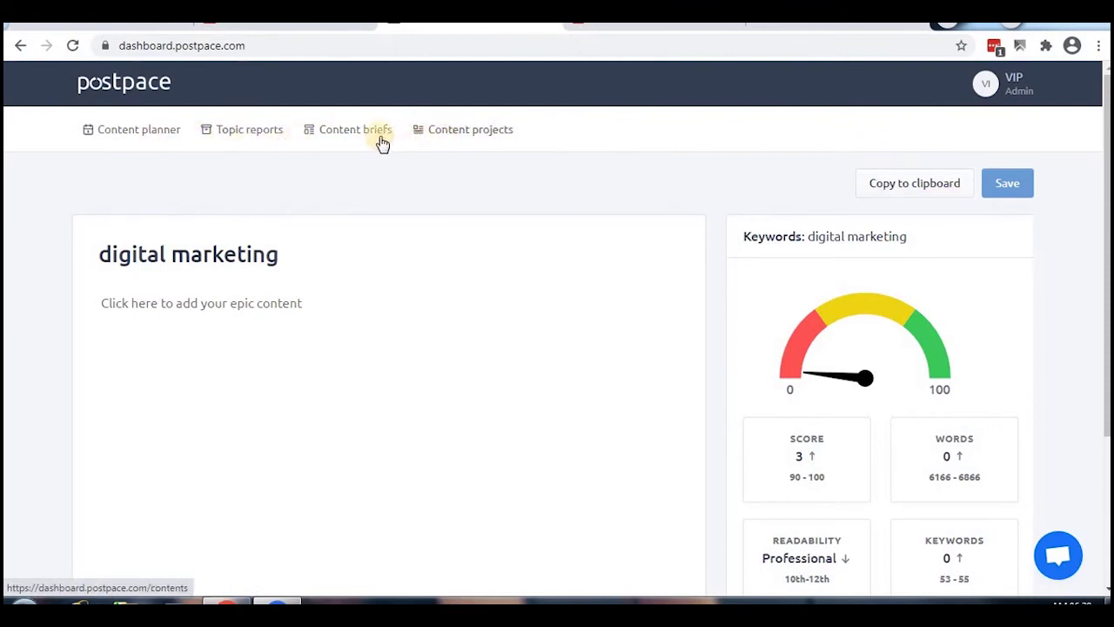
Go to the content projects list and reopen the "digital marketing" article for optimisation.
click(458, 138)
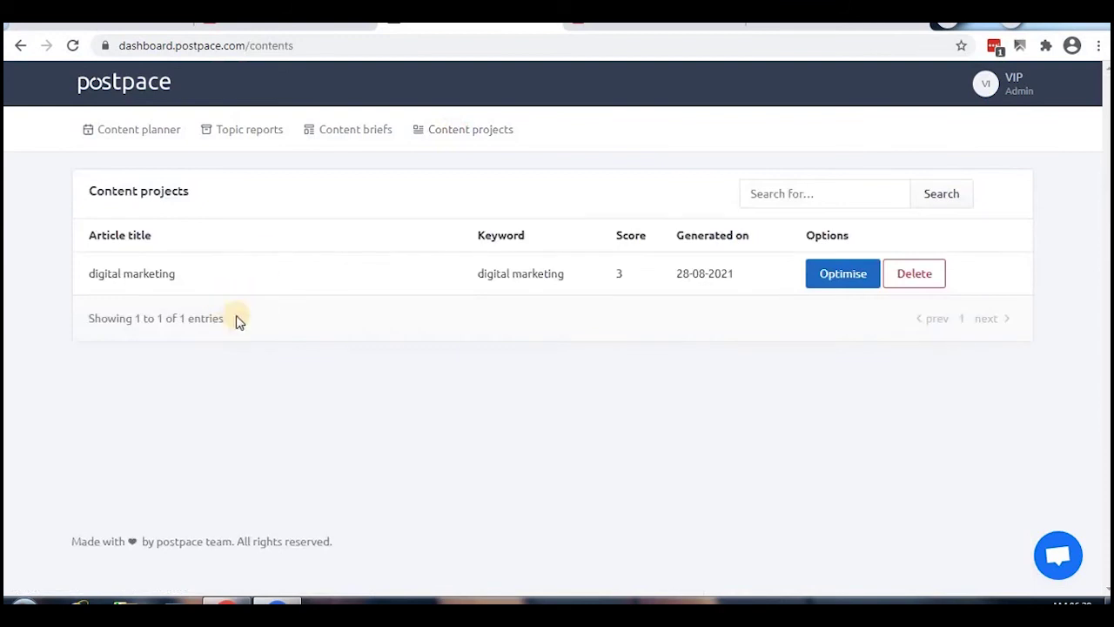
click(842, 273)
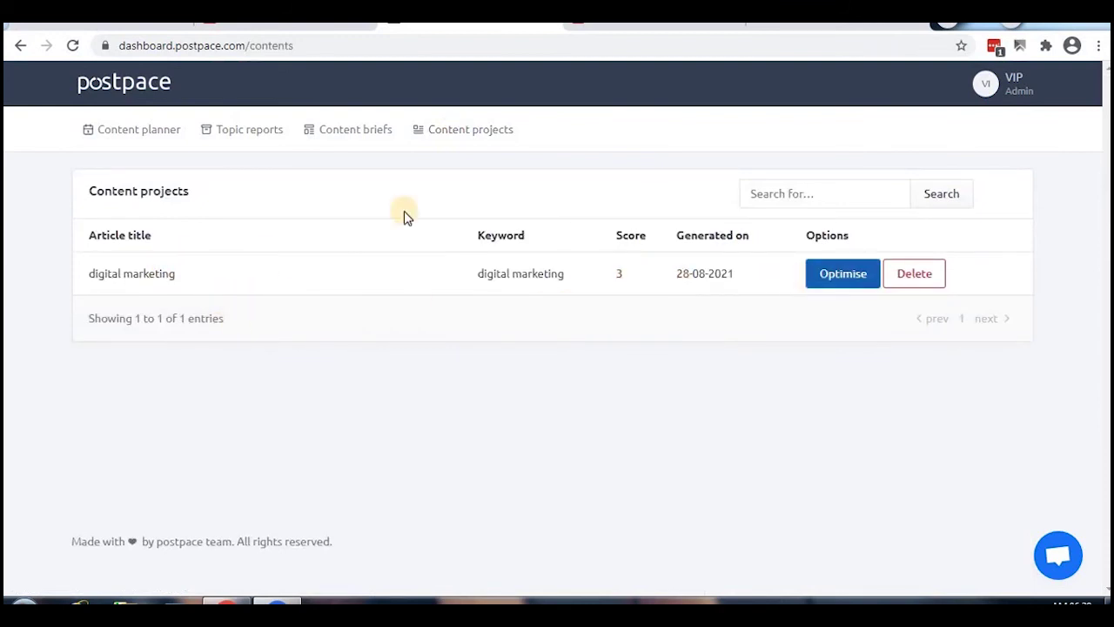
click(840, 275)
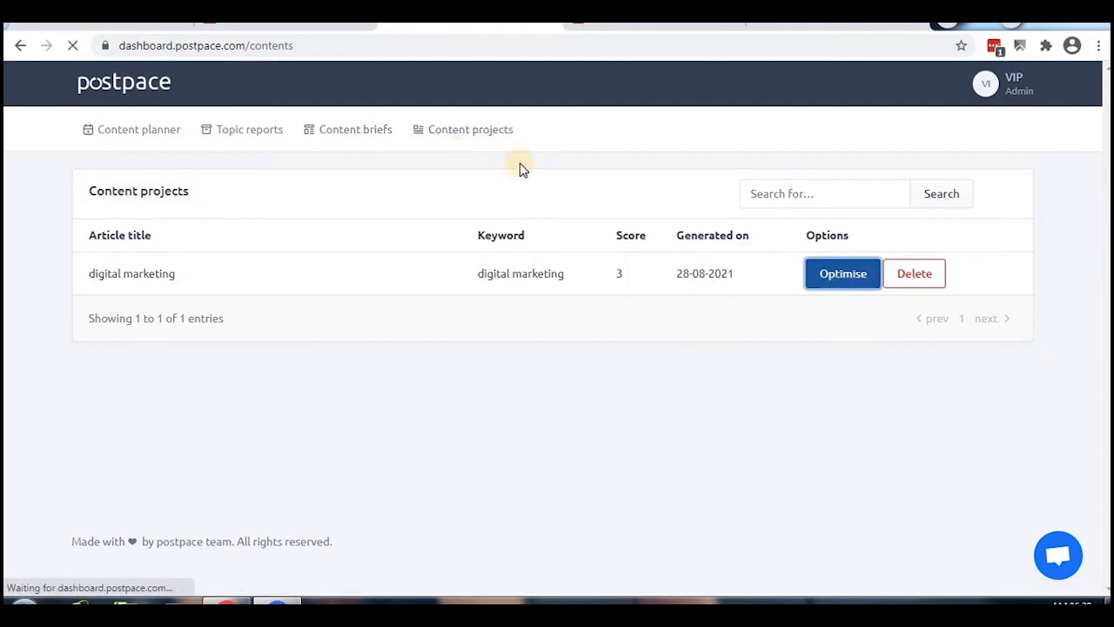